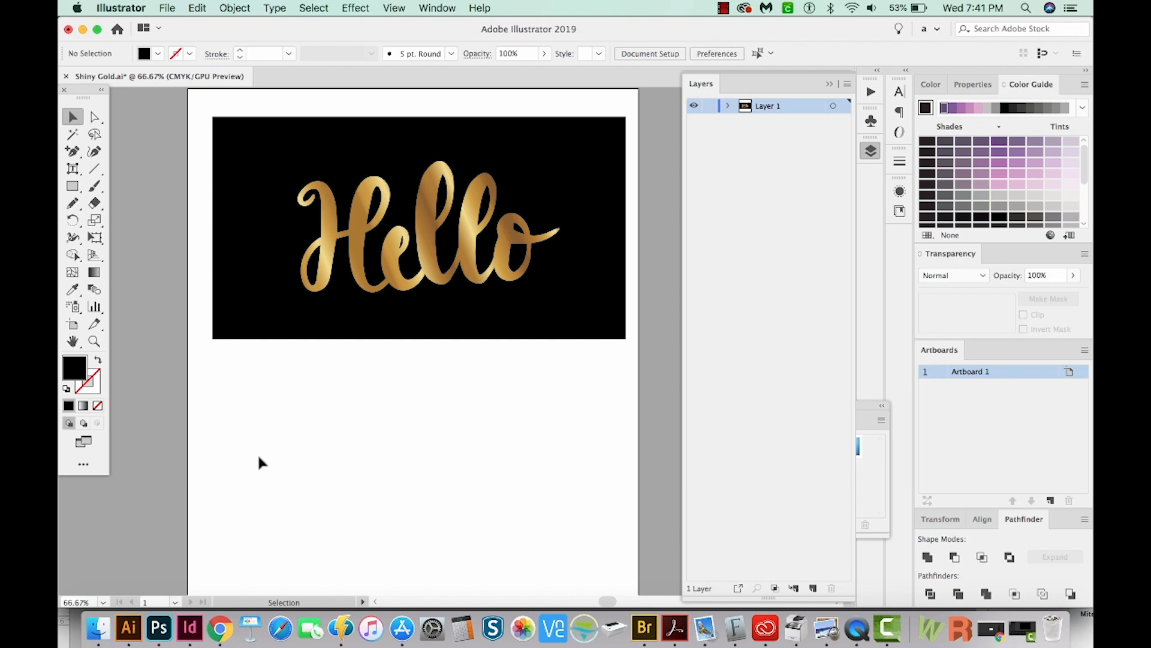
# Switch to Chrome and download the brass candelabra photo from its Pexels page
pyautogui.click(220, 628)
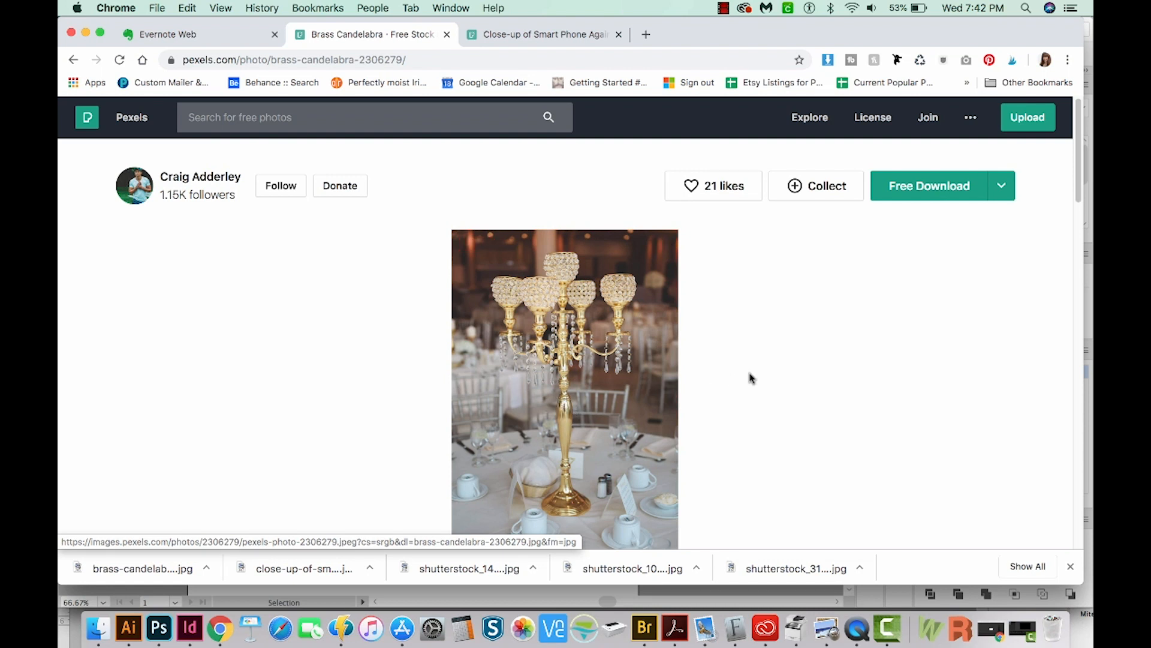
pyautogui.click(920, 185)
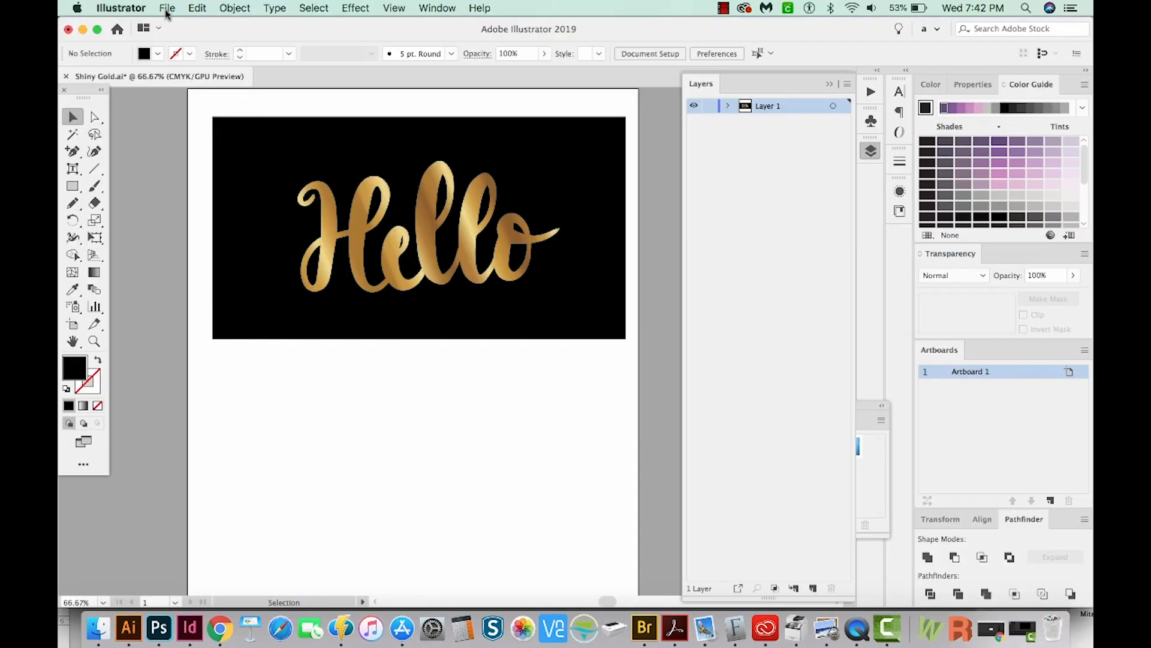
# Place brass-candelabra-2306279.jpg as a linked image below the Hello artwork in Illustrator and stretch it to about 676 pt wide
pyautogui.click(167, 9)
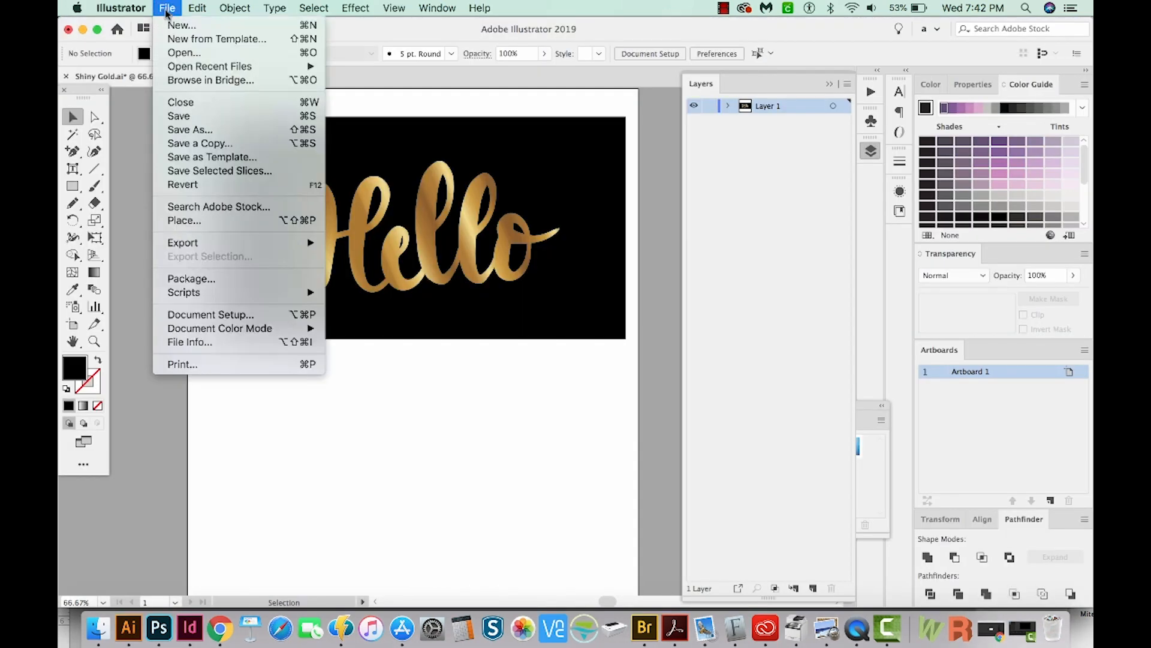
pyautogui.click(185, 220)
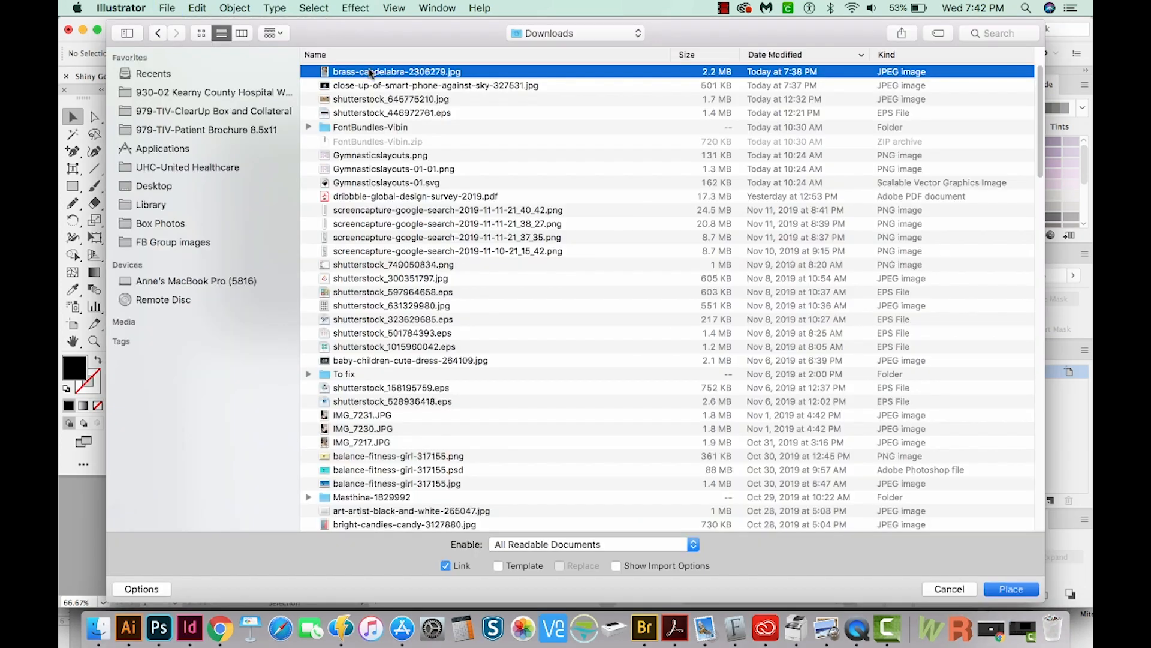
pyautogui.doubleClick(374, 71)
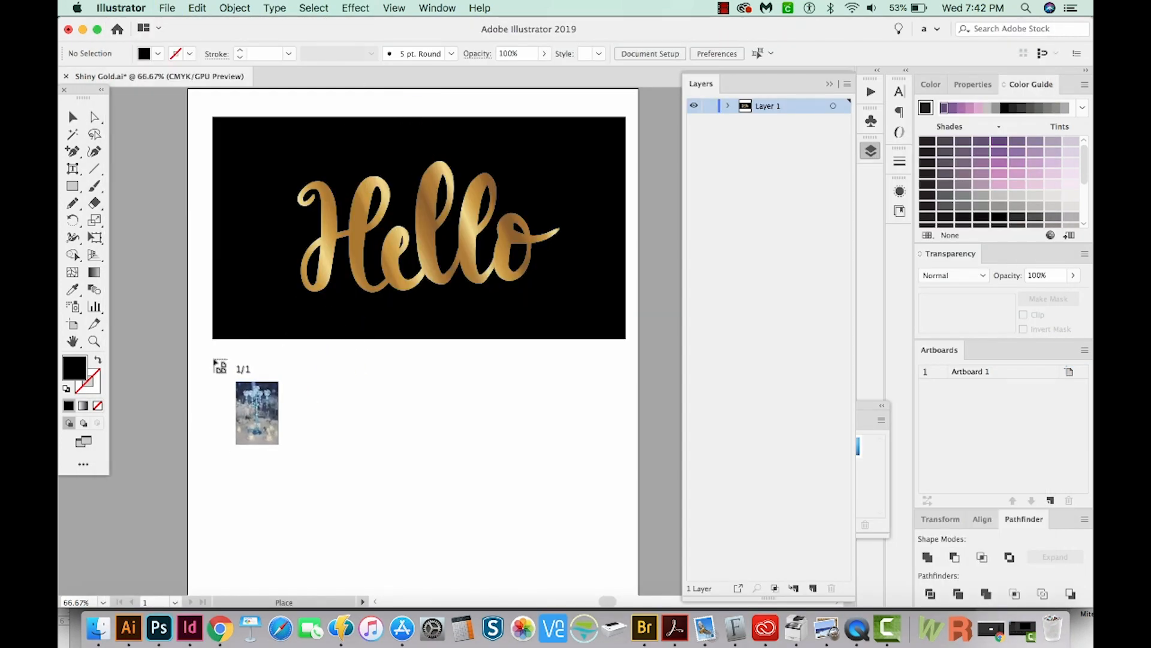
pyautogui.moveTo(213, 358); pyautogui.dragTo(597, 517)
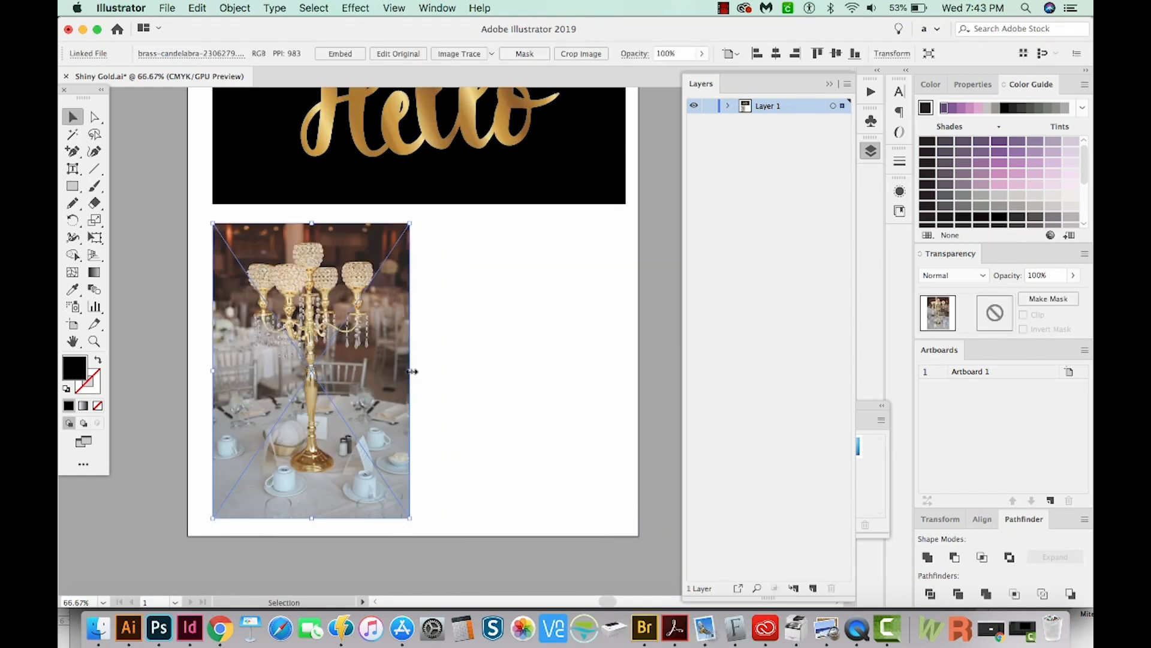
pyautogui.moveTo(412, 371); pyautogui.dragTo(712, 362)
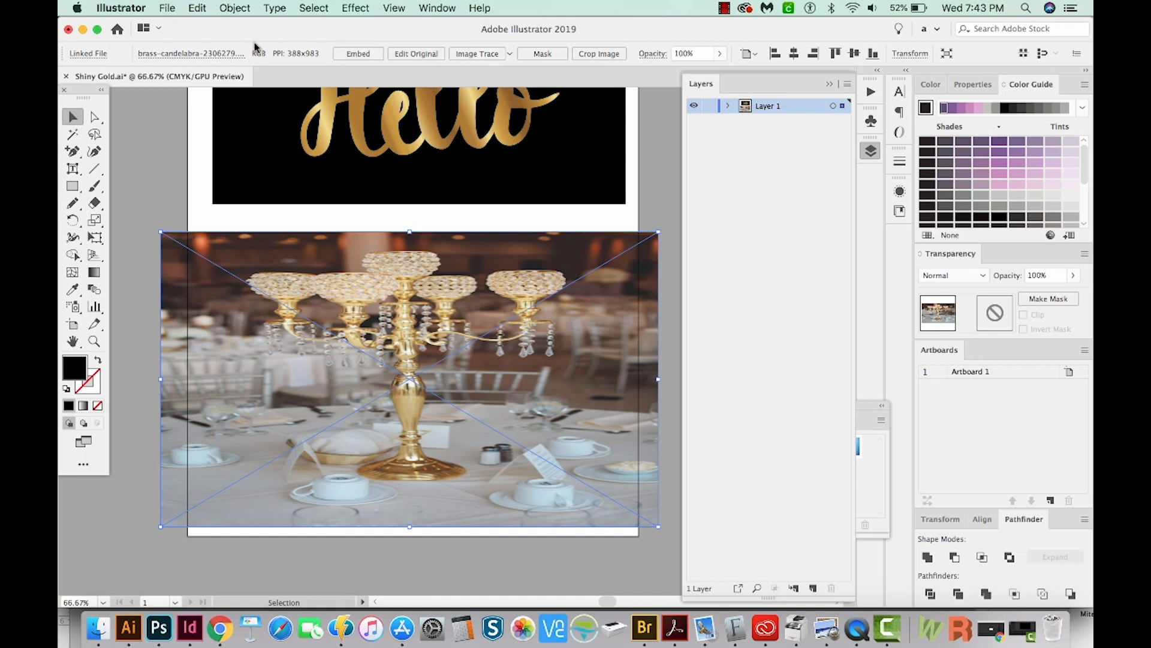
# Image Trace the placed candelabra photo with the 16 Colors preset
pyautogui.click(444, 10)
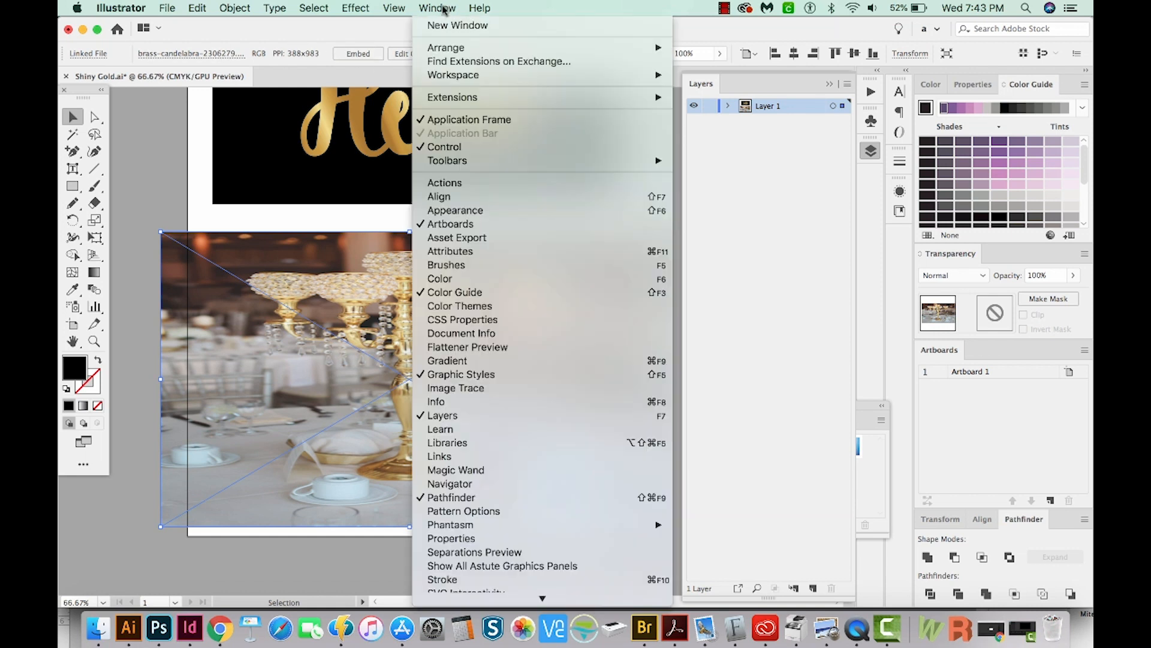
pyautogui.click(379, 76)
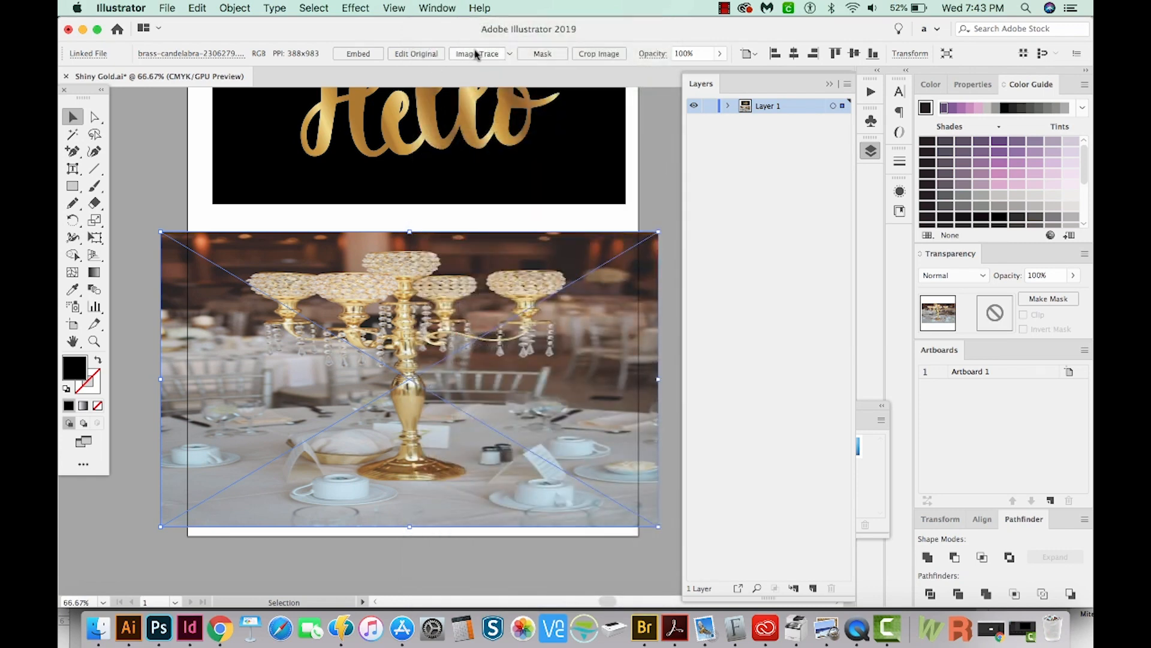
pyautogui.click(510, 55)
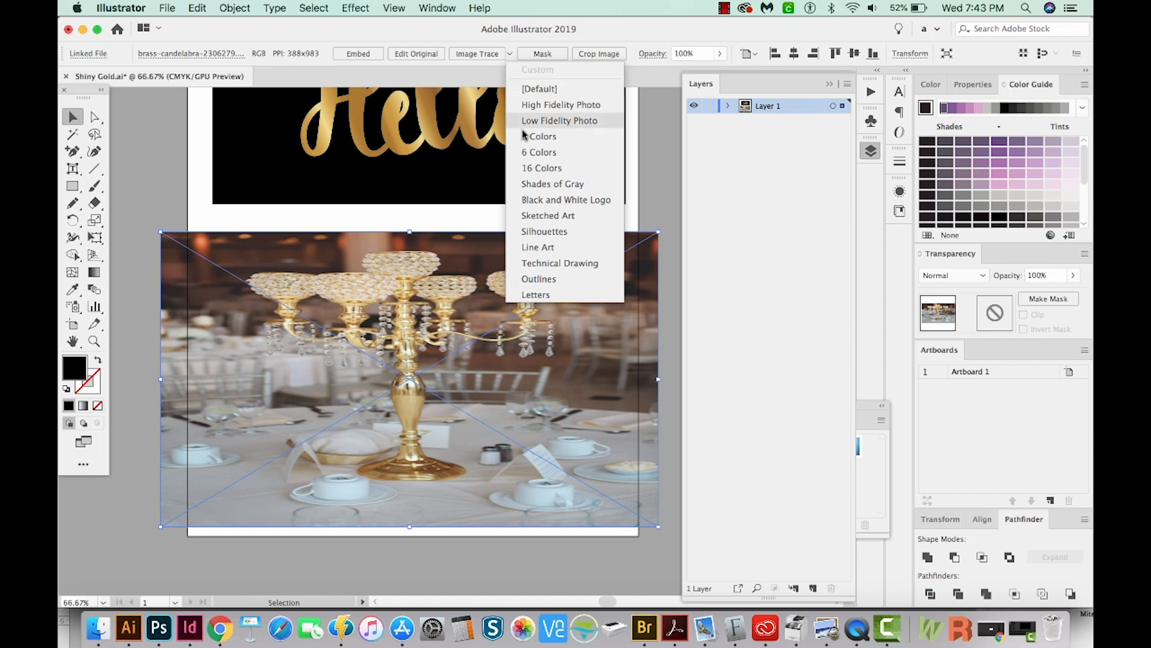
pyautogui.click(537, 168)
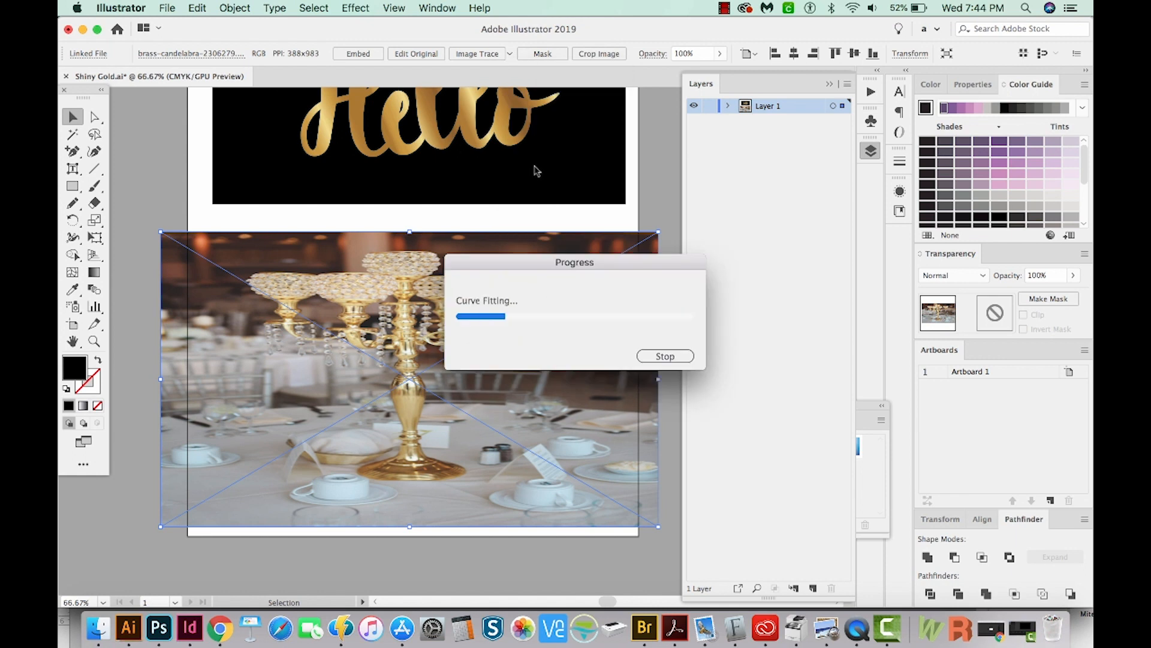
# Show the document's swatches and delete all unused ones
pyautogui.click(438, 9)
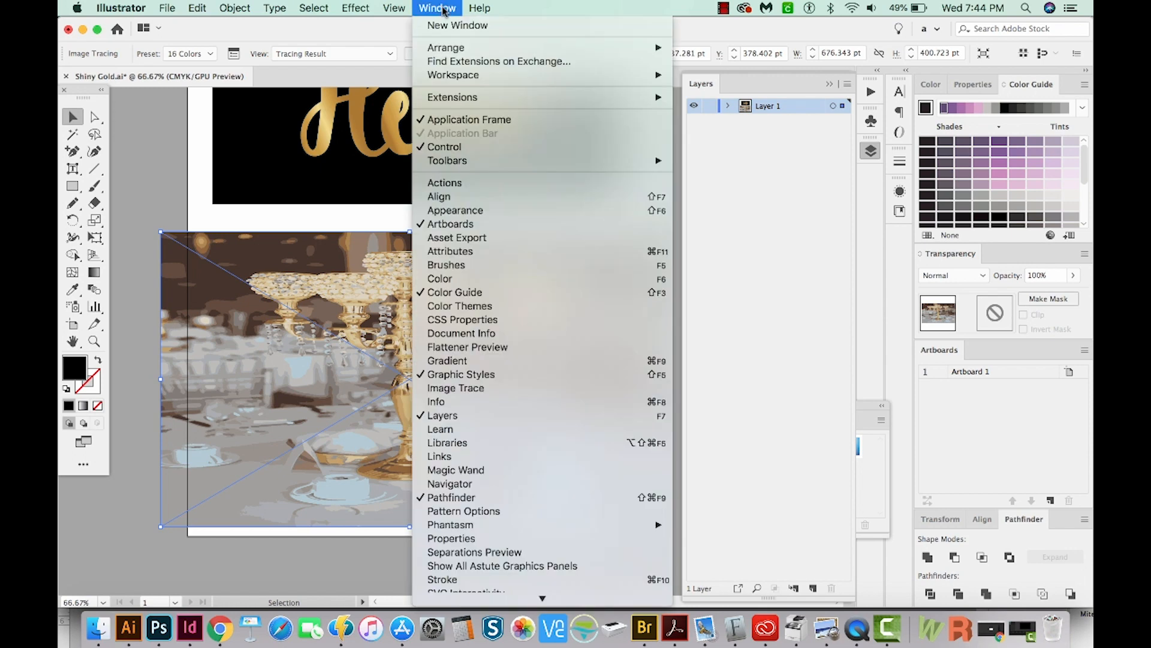
pyautogui.scroll(-3, 488, 555)
pyautogui.click(488, 539)
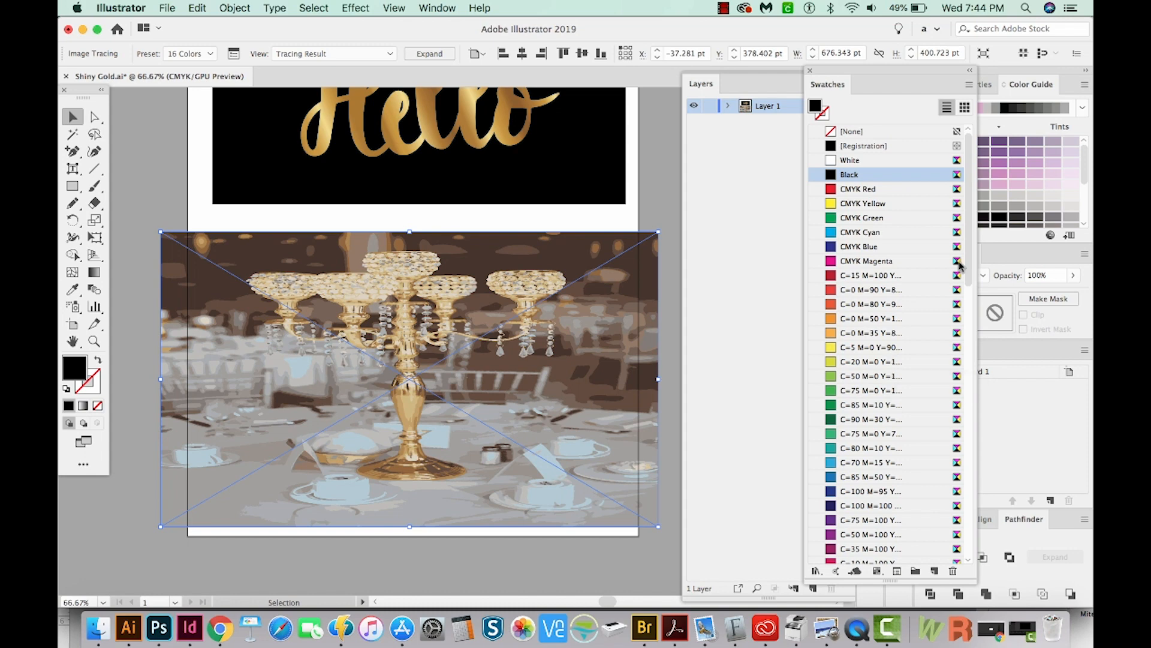
pyautogui.click(969, 85)
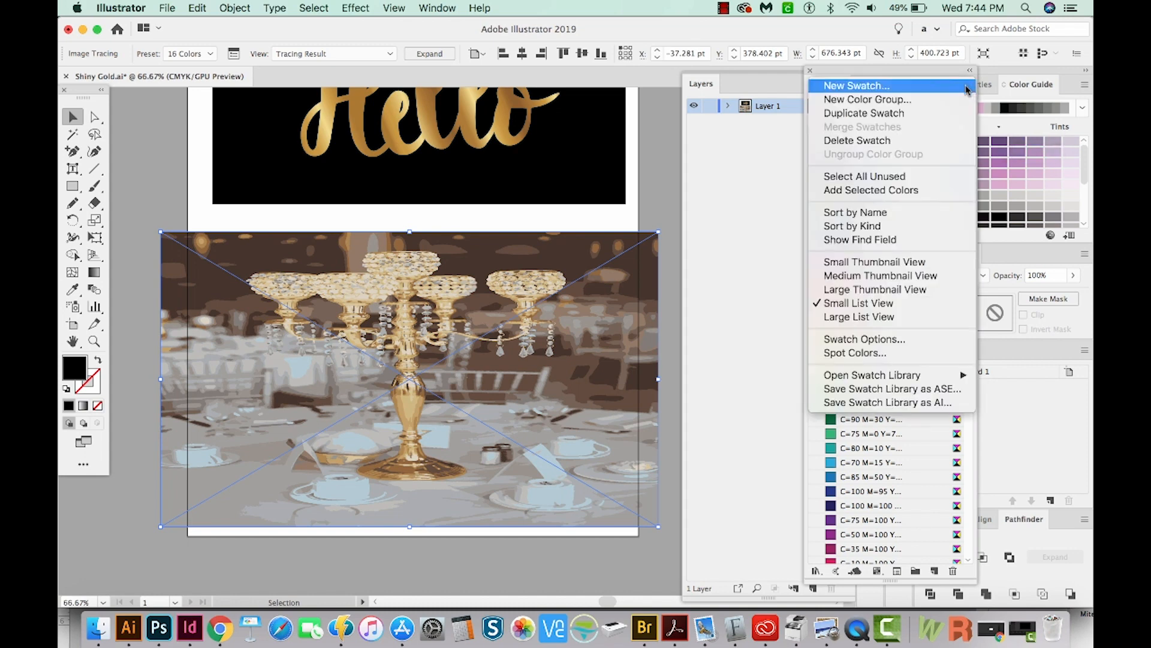
pyautogui.click(923, 178)
pyautogui.click(953, 572)
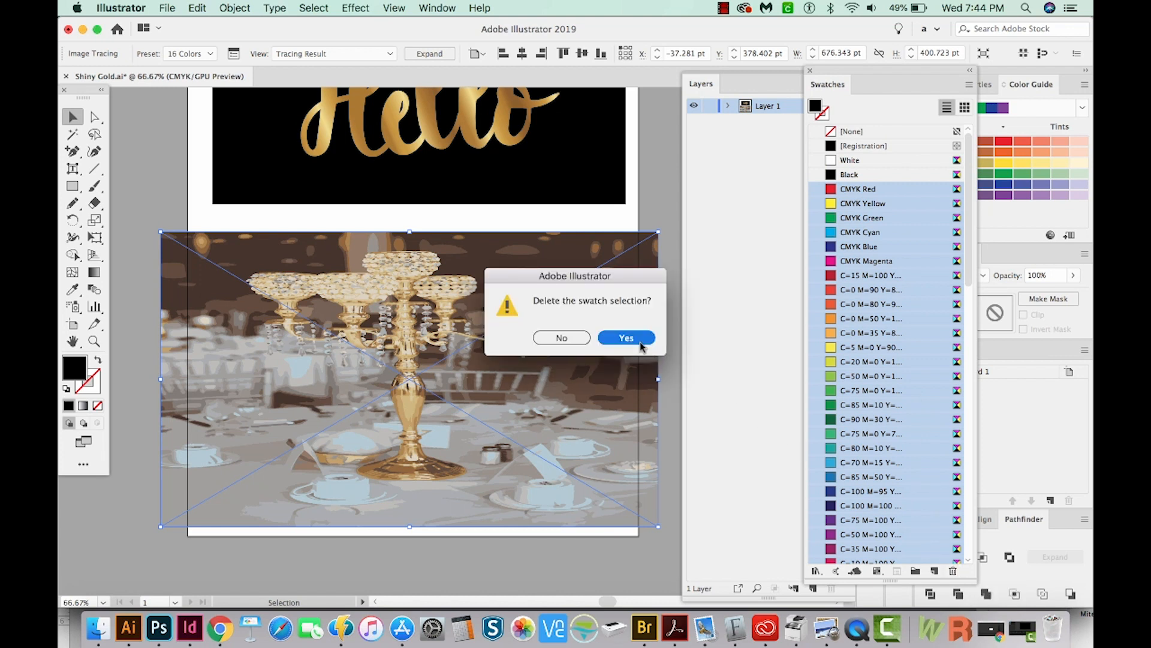
pyautogui.click(641, 346)
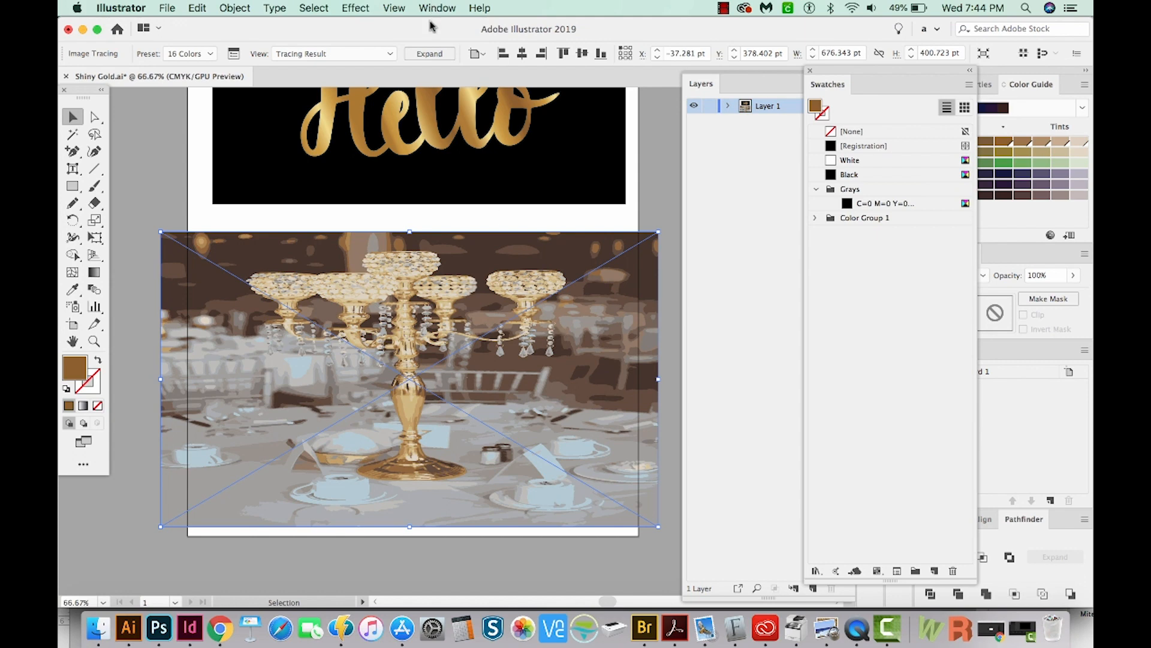
# Expand the traced image and create a color group from the selected artwork with global colors and tint swatches included
pyautogui.click(430, 54)
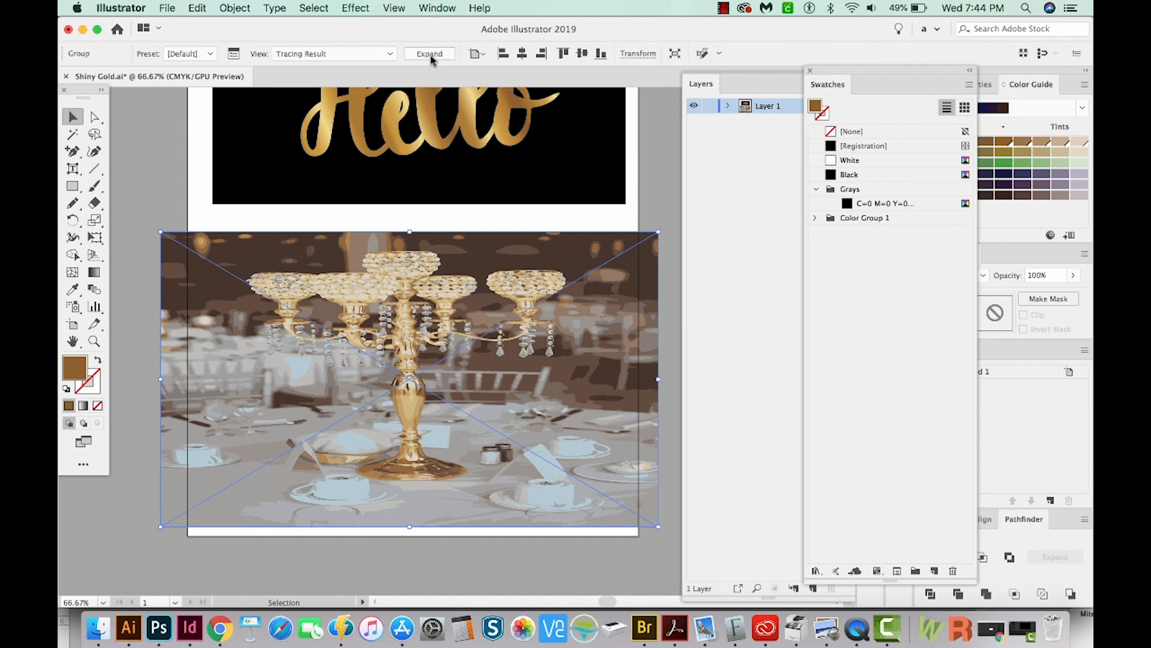
pyautogui.click(916, 571)
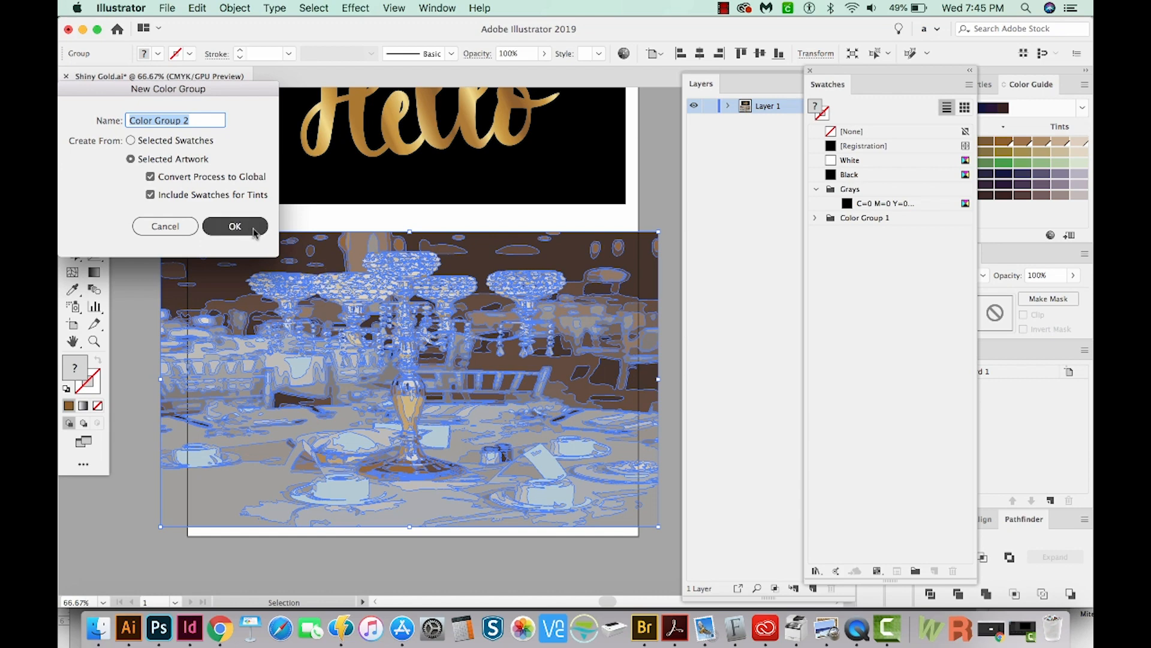
pyautogui.click(234, 226)
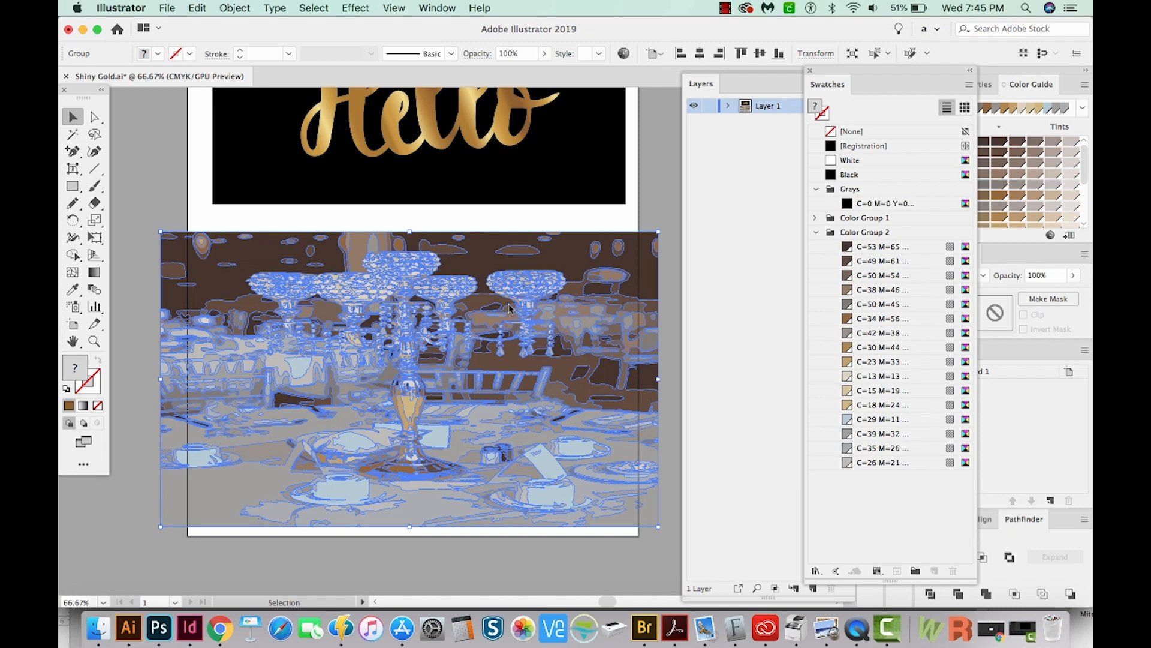
# Recolor the traced artwork, setting the dark brown's saturation to 49%, making the gold tones more saturated and raising the overall brightness
pyautogui.click(624, 54)
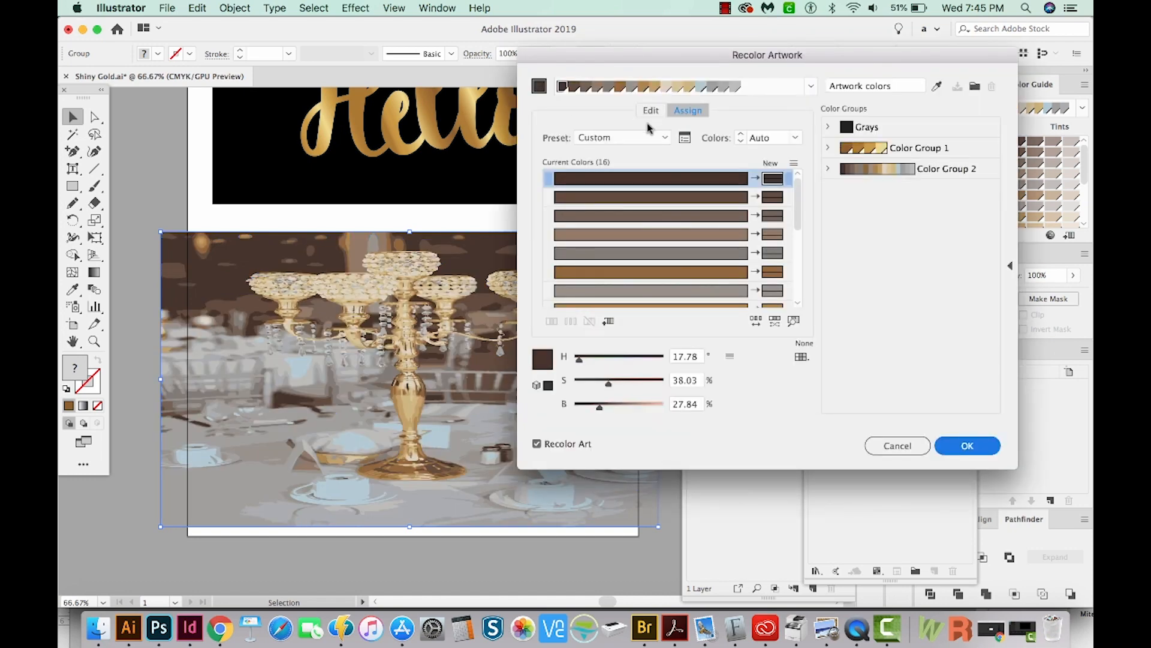
pyautogui.click(652, 112)
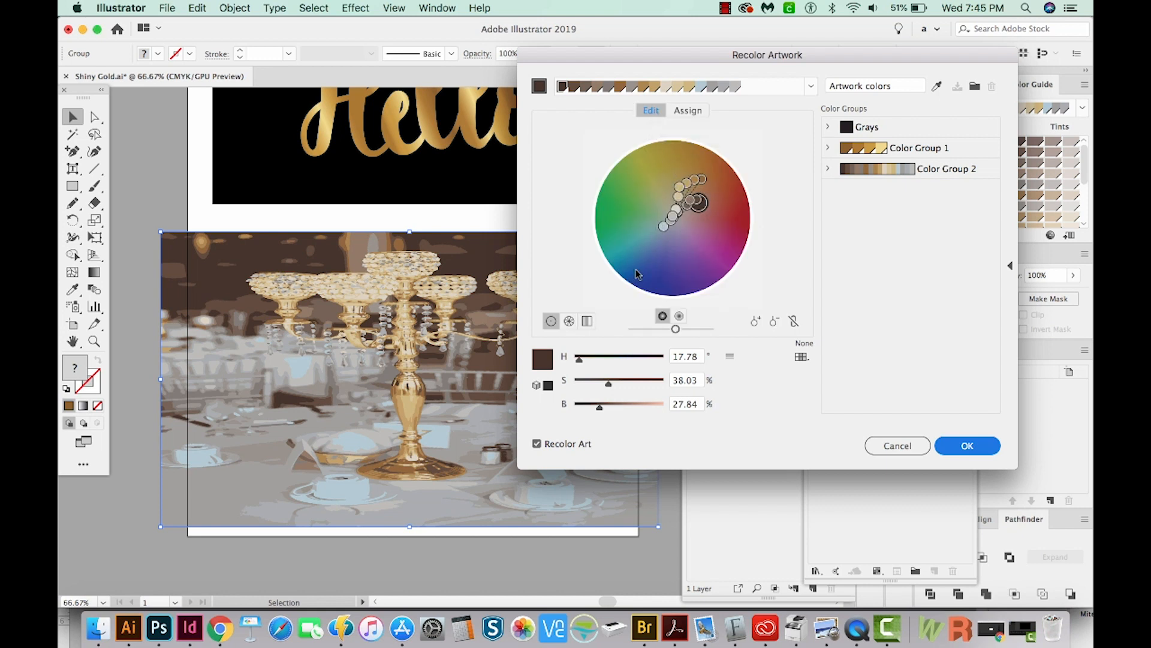
pyautogui.moveTo(609, 385); pyautogui.dragTo(618, 383)
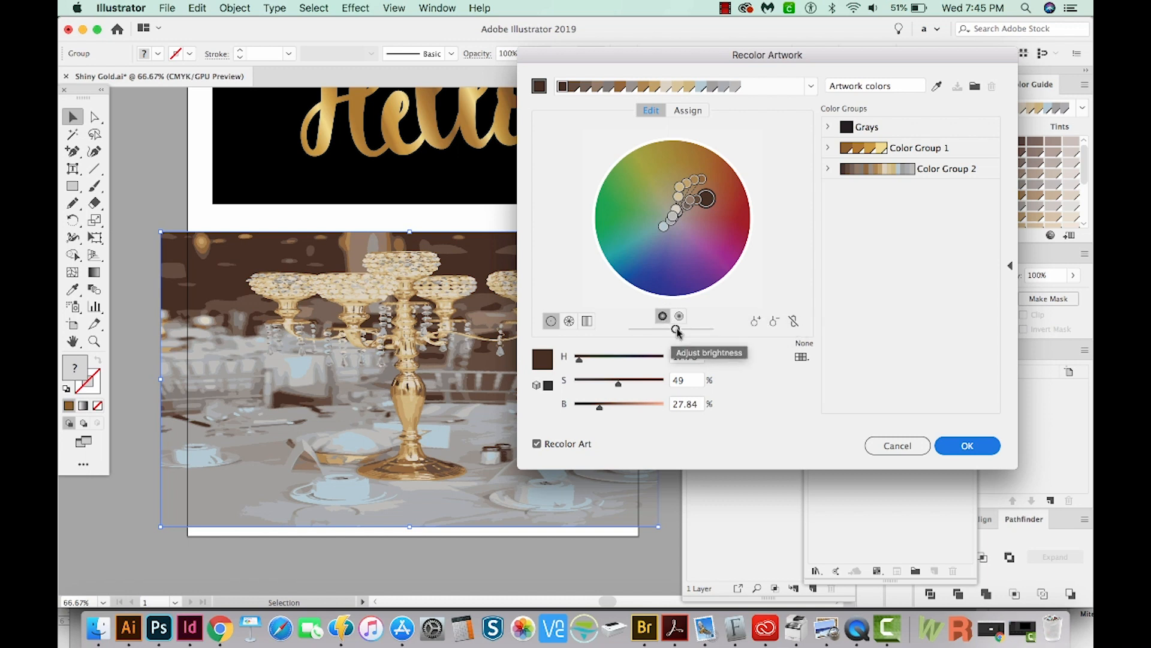
pyautogui.moveTo(676, 330); pyautogui.dragTo(691, 330)
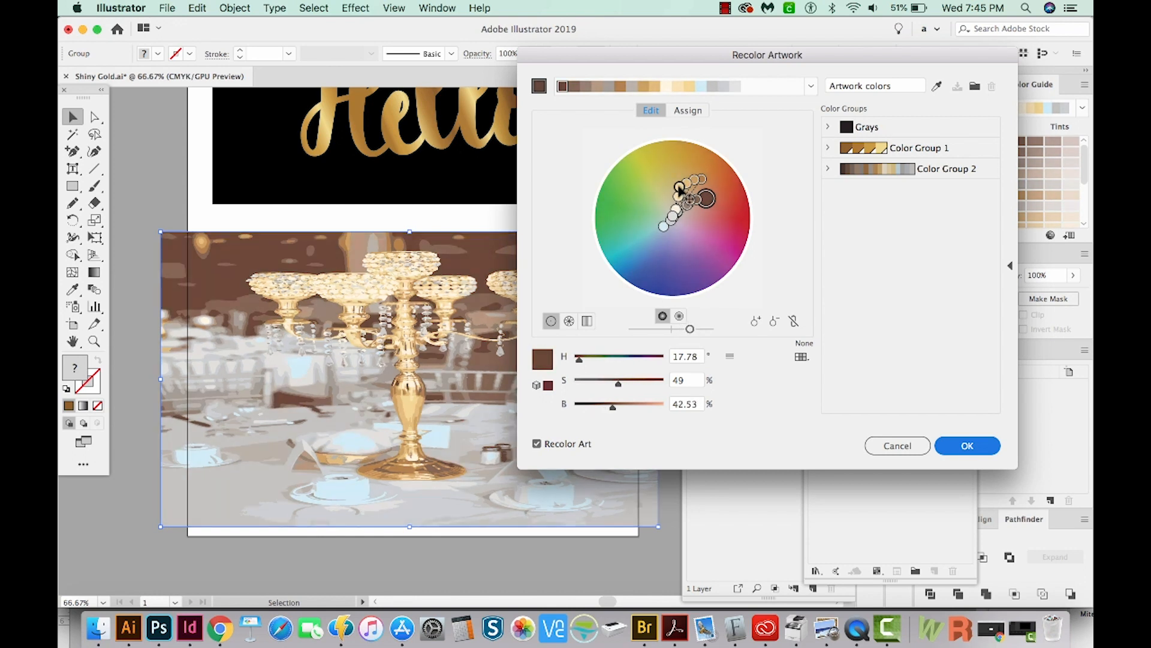
pyautogui.moveTo(679, 188)
pyautogui.mouseDown()
pyautogui.moveTo(683, 175)
pyautogui.moveTo(711, 172)
pyautogui.moveTo(691, 193)
pyautogui.mouseUp()
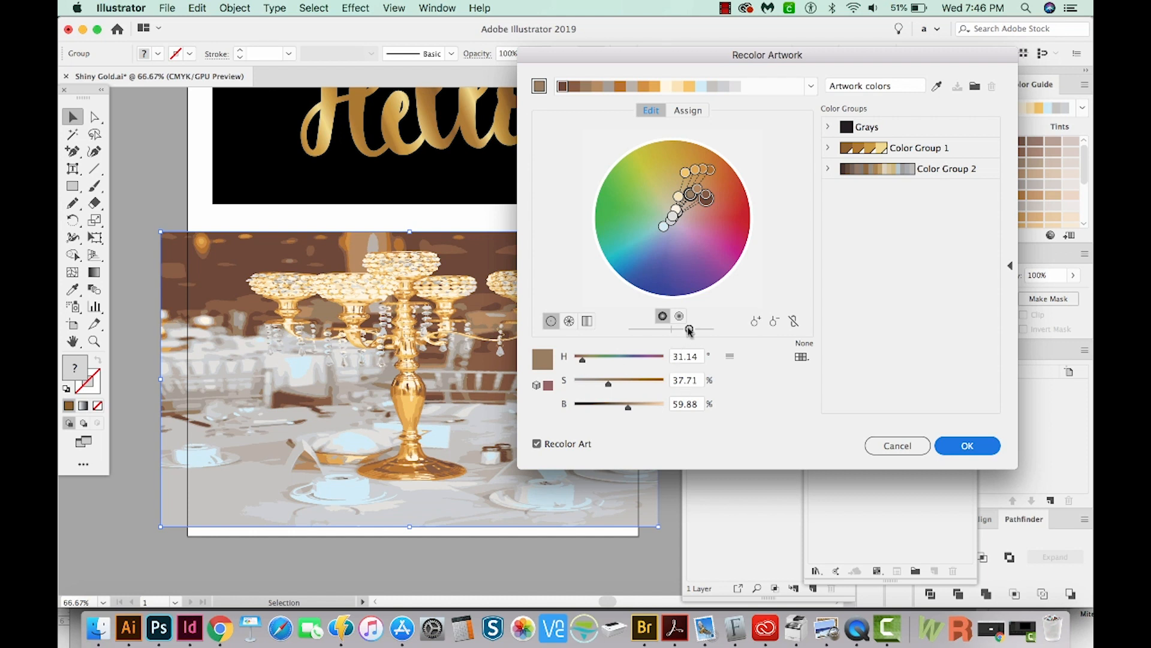
pyautogui.moveTo(689, 329); pyautogui.dragTo(700, 330)
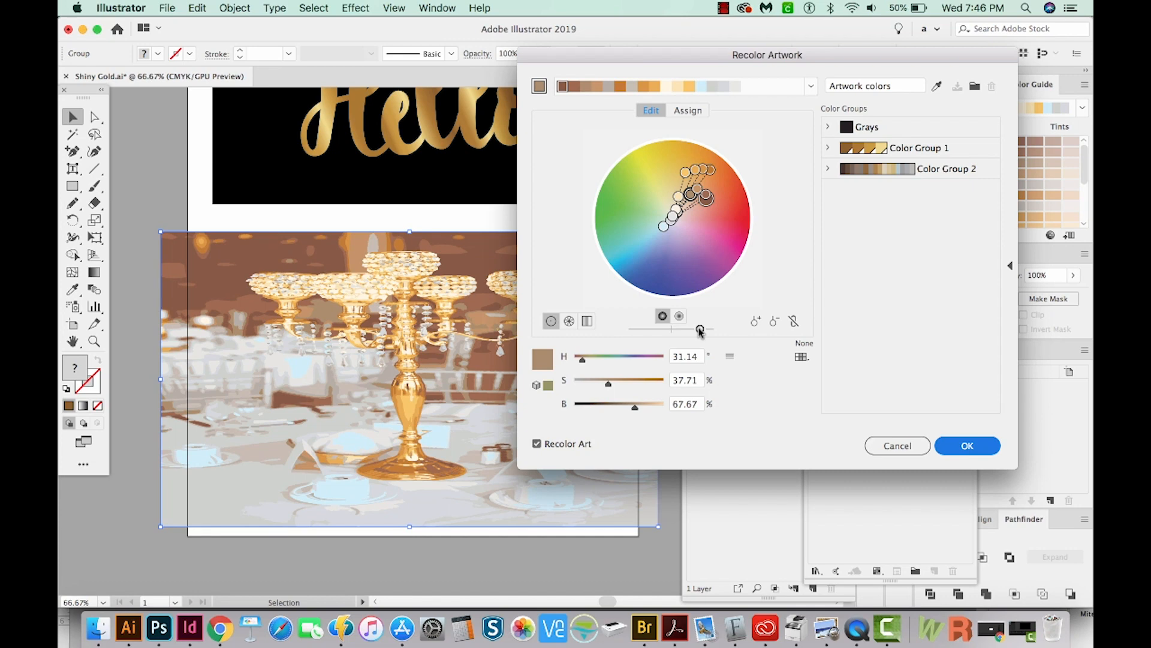
pyautogui.click(982, 454)
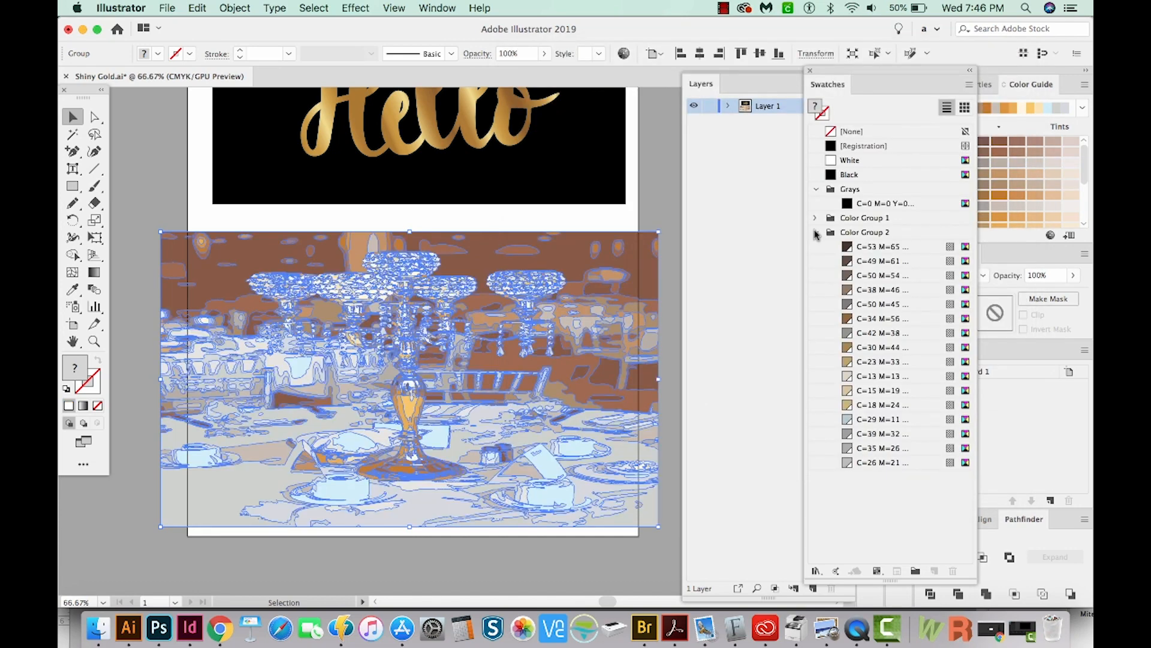
# Replace Color Group 2 with a new color group made from the recolored artwork, with global colors and tint swatches included
pyautogui.click(857, 234)
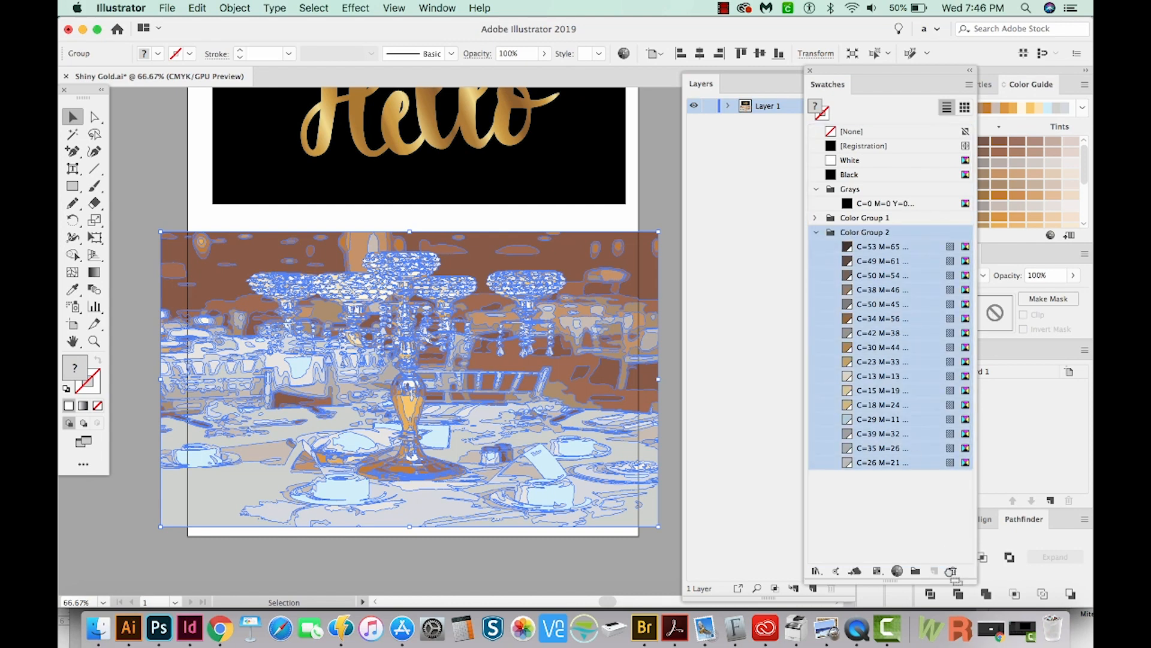
pyautogui.click(951, 571)
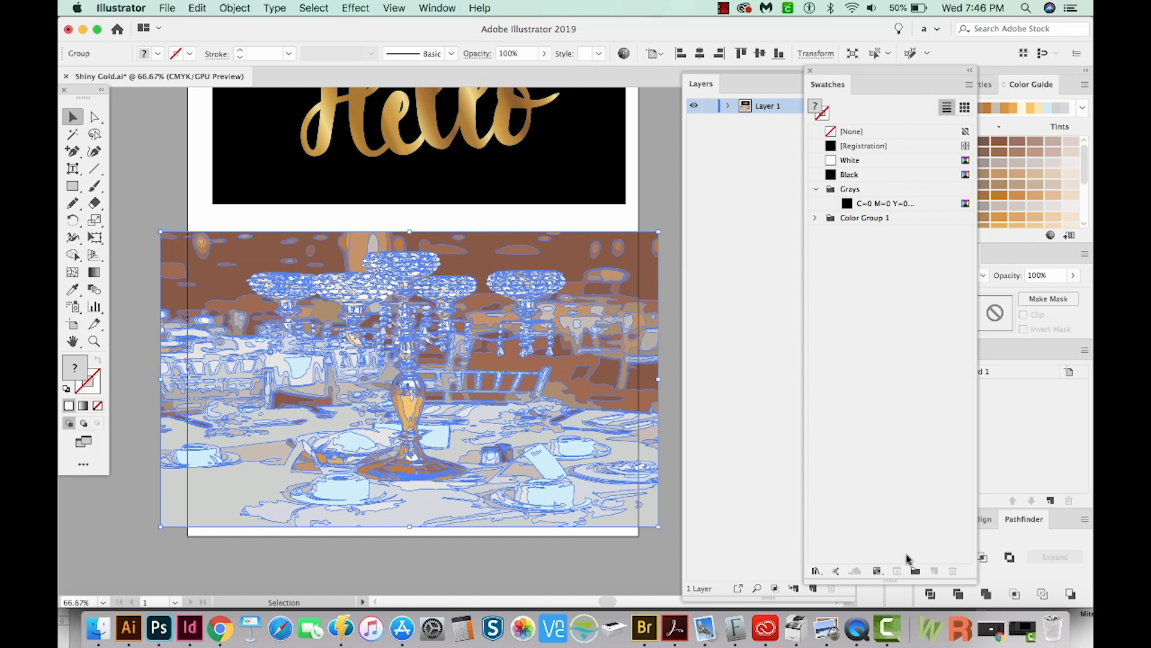
pyautogui.click(916, 571)
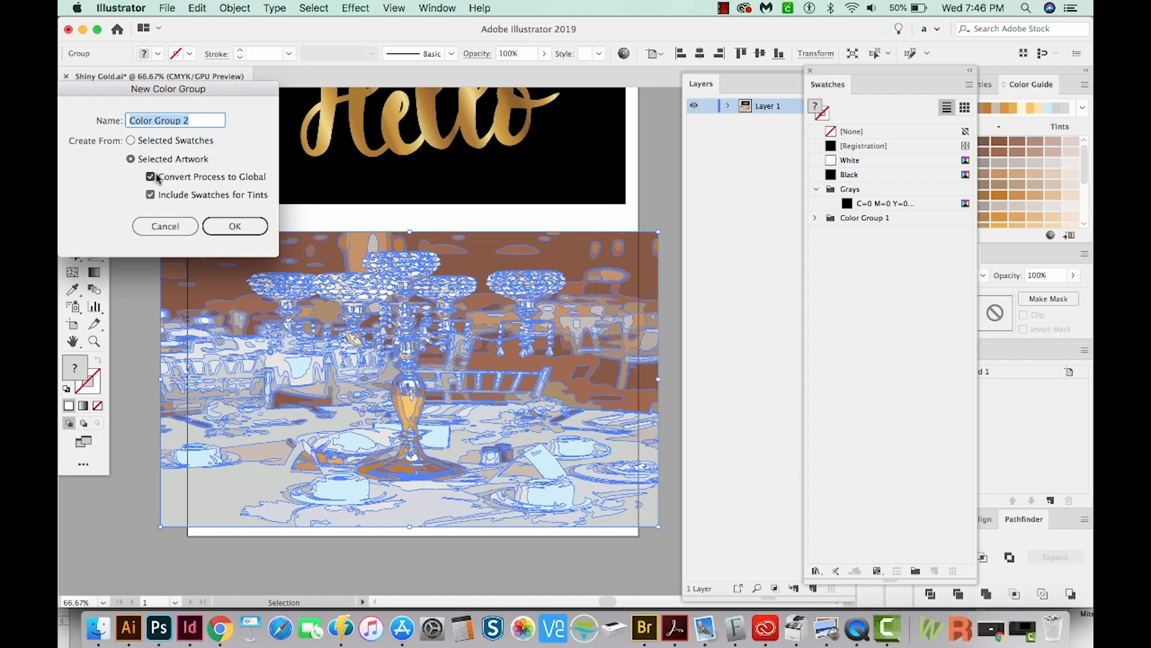
pyautogui.click(226, 225)
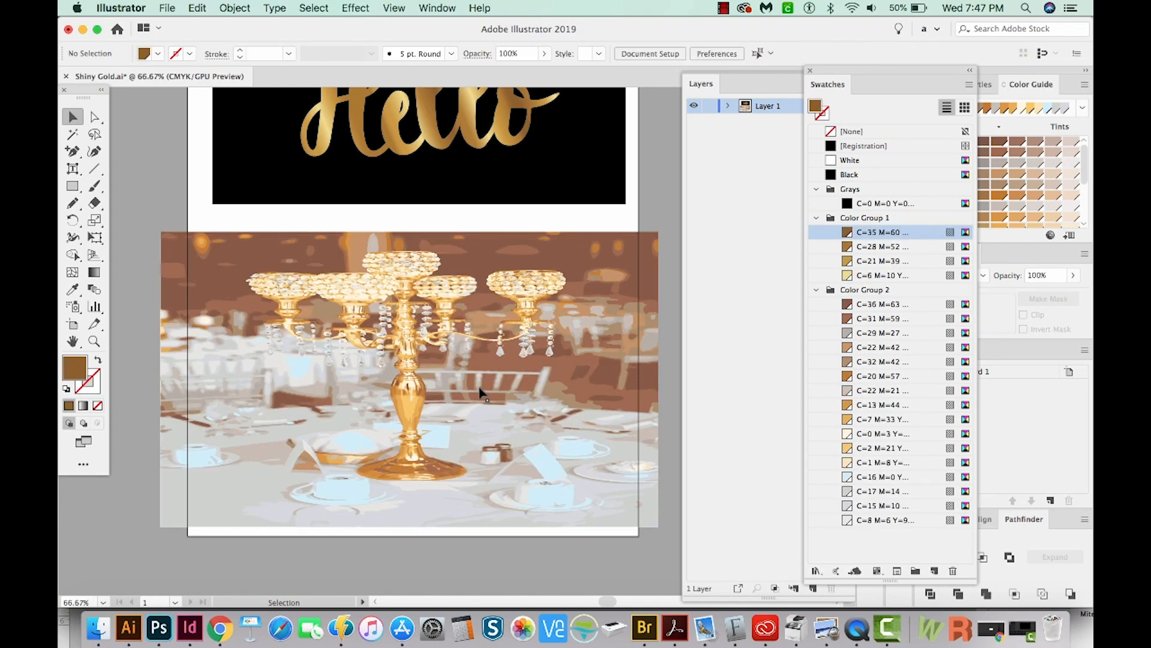
# Move the traced image down and draw a long, thin brown rectangle in the gap beneath the black Hello background
pyautogui.moveTo(483, 395); pyautogui.dragTo(491, 470)
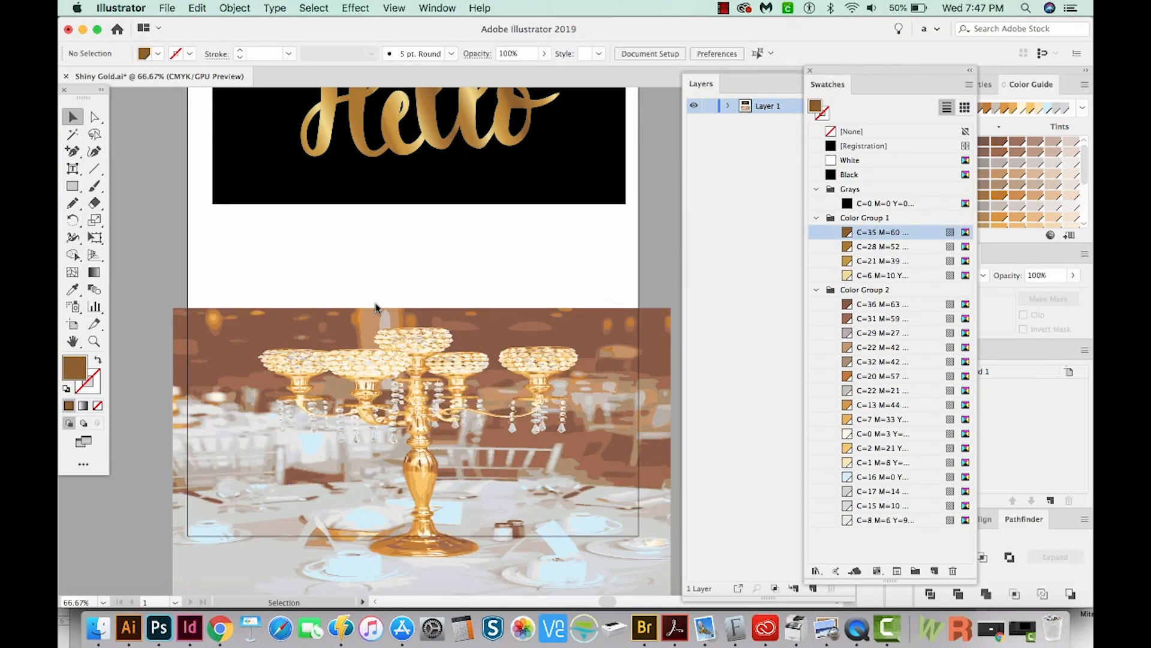
pyautogui.press('m')
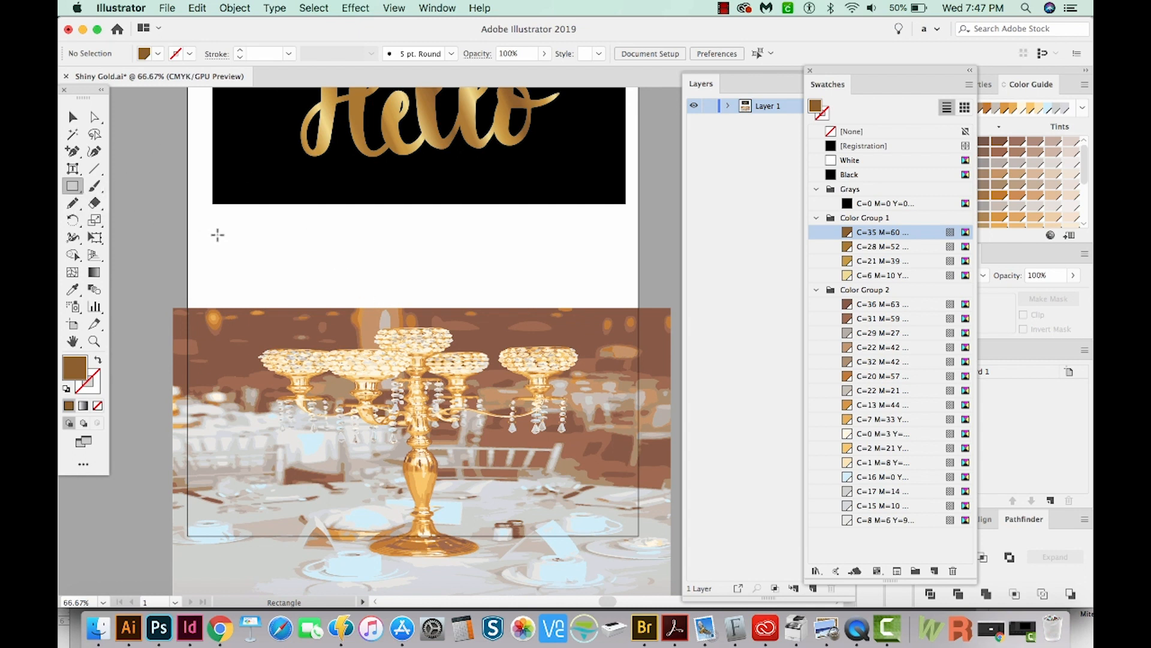
pyautogui.moveTo(212, 235); pyautogui.dragTo(621, 270)
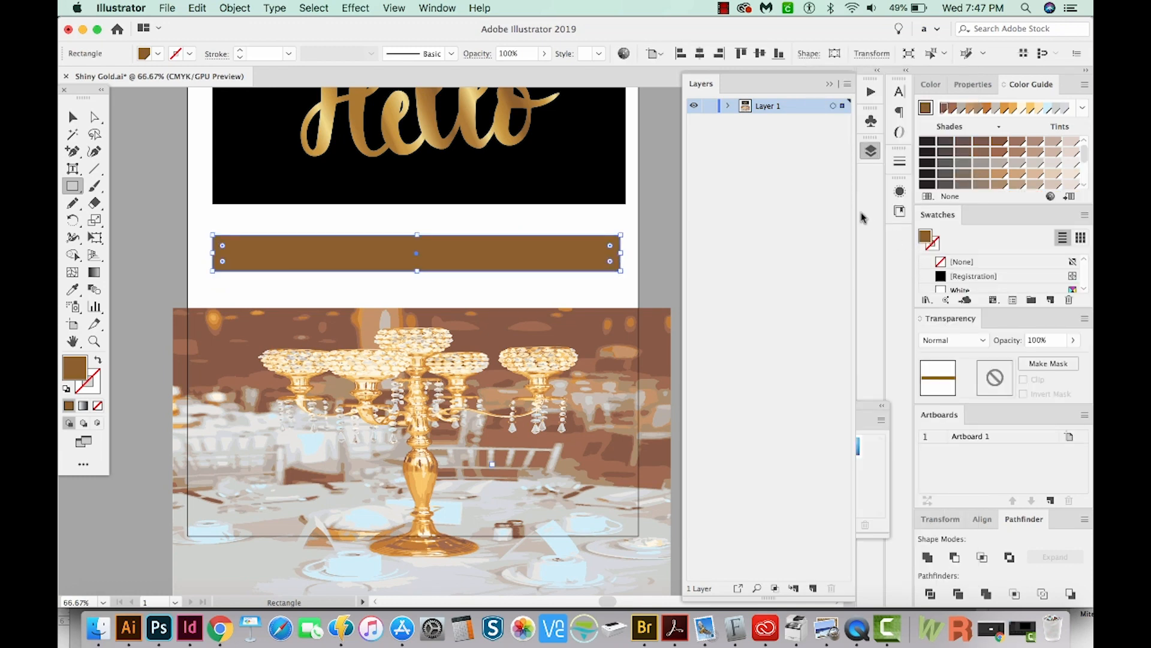
# Fill the brown rectangle with the default white-to-black linear gradient and make the full swatch list accessible beside the gradient controls
pyautogui.click(436, 8)
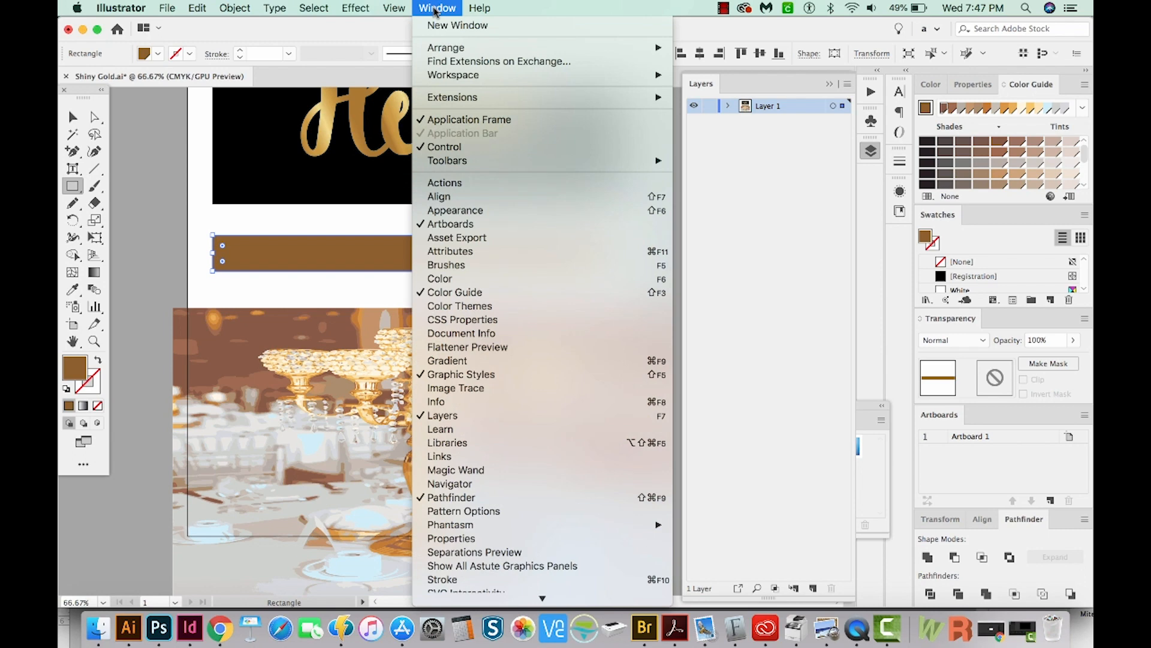
pyautogui.click(489, 360)
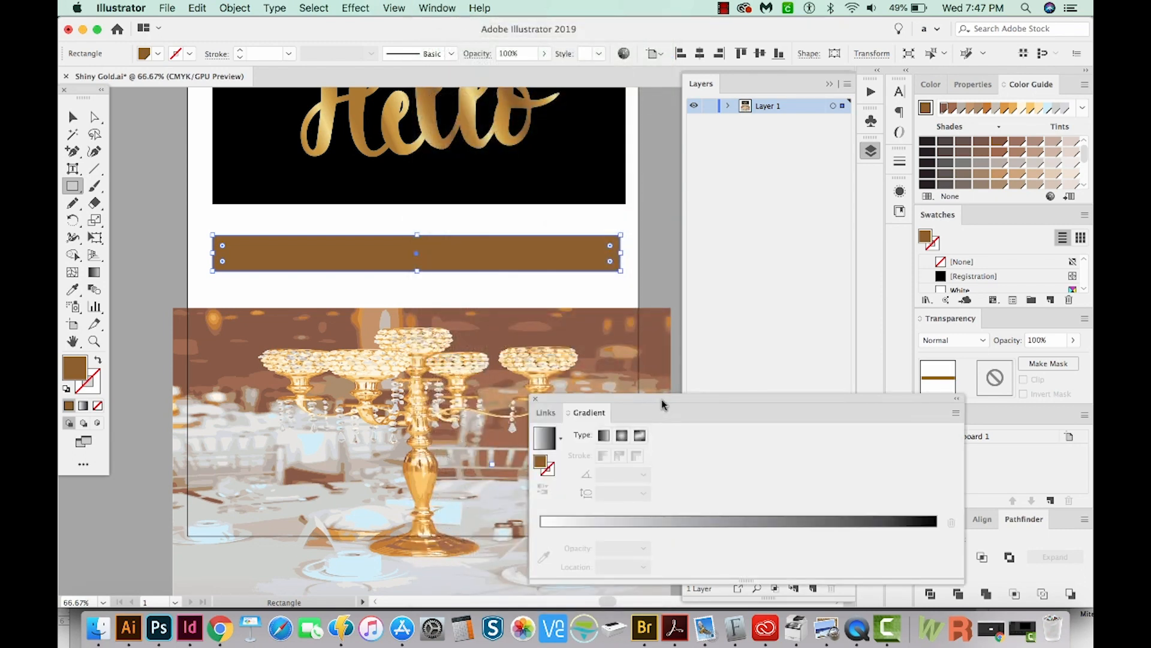
pyautogui.moveTo(662, 405); pyautogui.dragTo(709, 307)
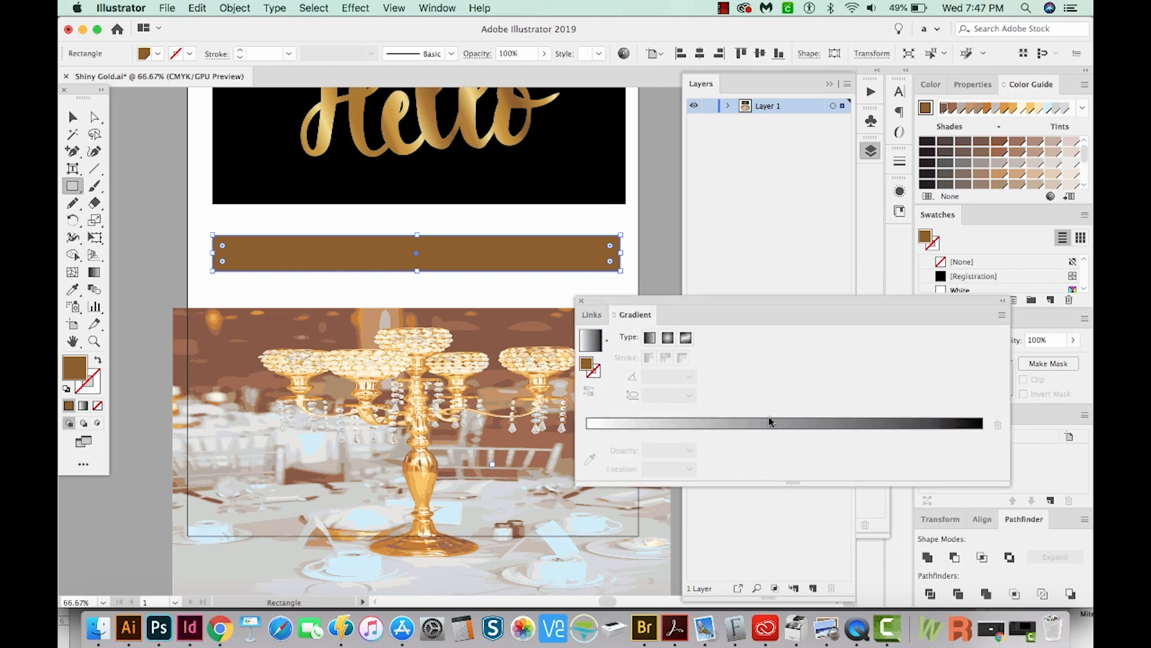
pyautogui.click(697, 427)
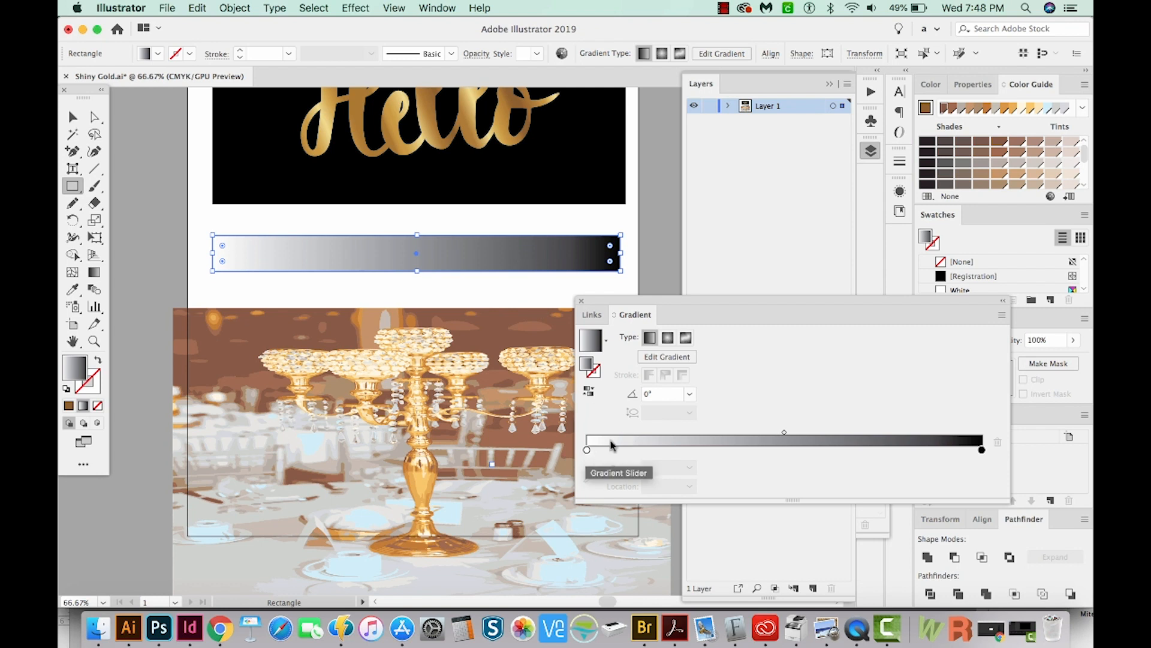
pyautogui.moveTo(948, 212); pyautogui.dragTo(832, 88)
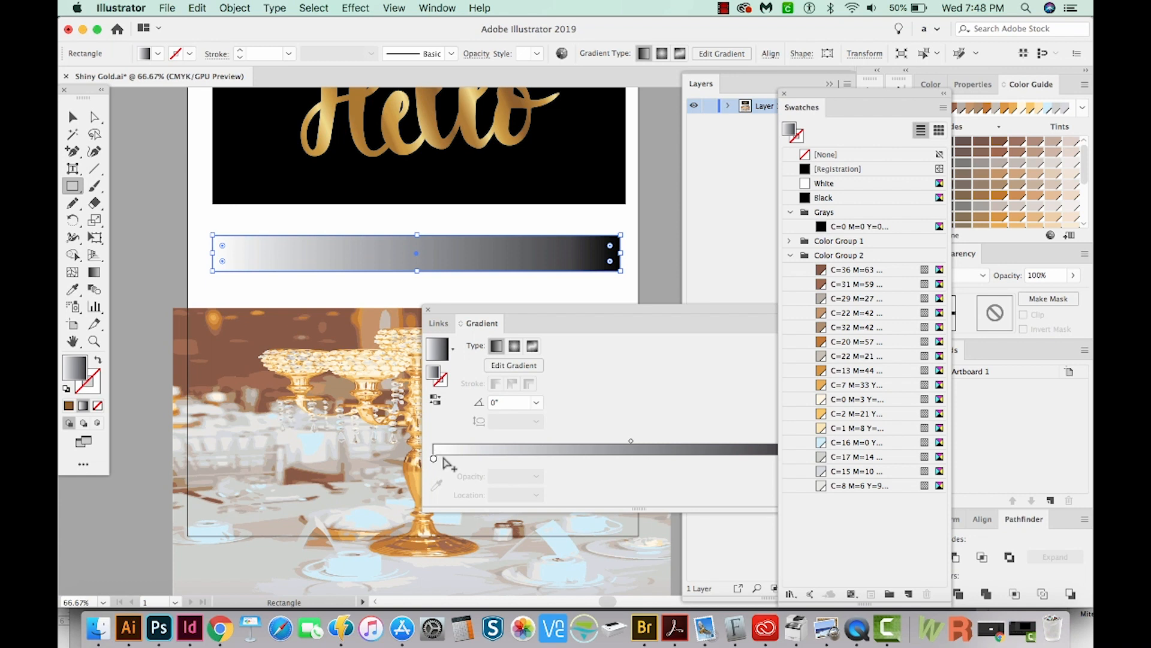
# Add Color Group 2 swatches as gradient stops: C=36 M=63 at 0%, C=31 M=59 at 7.42%, C=22 M=42 at 14.18%, C=13 M=44 at 19.53%, C=1 M=8 at 26.31%
pyautogui.moveTo(824, 275); pyautogui.dragTo(433, 459)
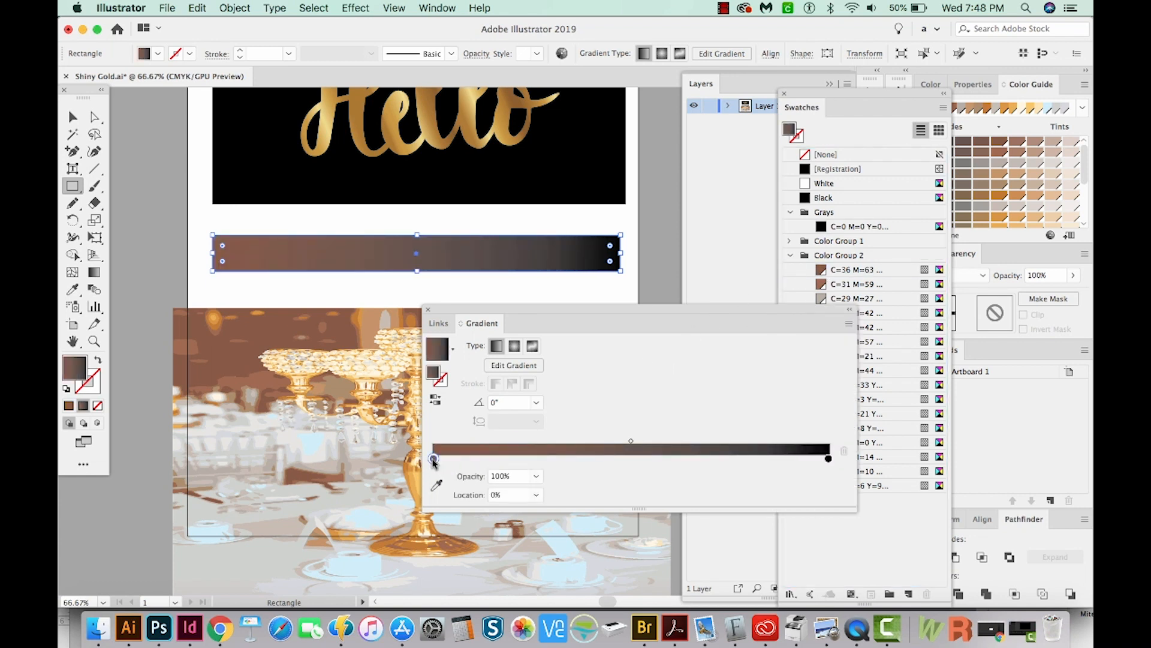
pyautogui.moveTo(851, 312); pyautogui.dragTo(797, 316)
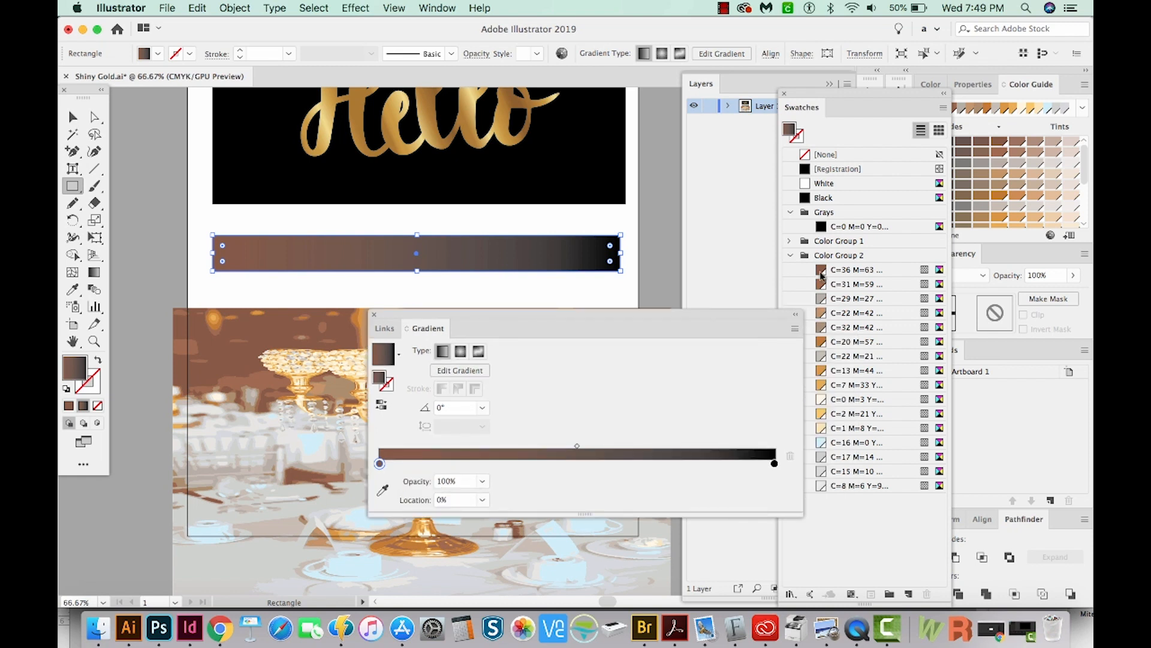
pyautogui.moveTo(822, 285); pyautogui.dragTo(409, 460)
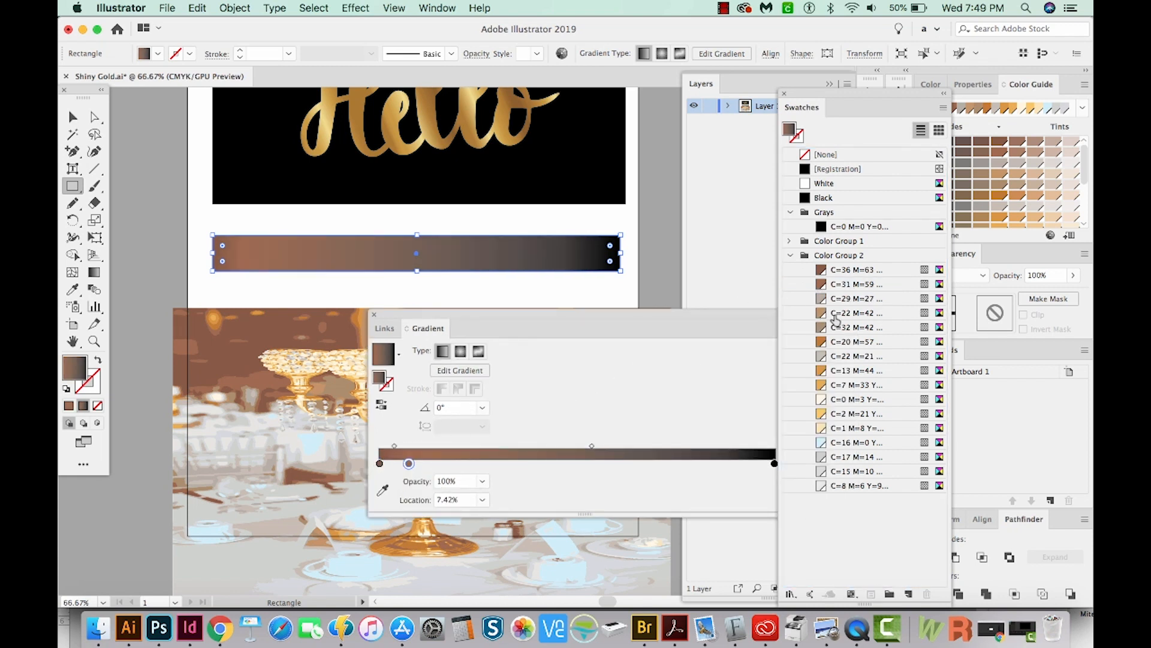
pyautogui.moveTo(832, 317); pyautogui.dragTo(436, 463)
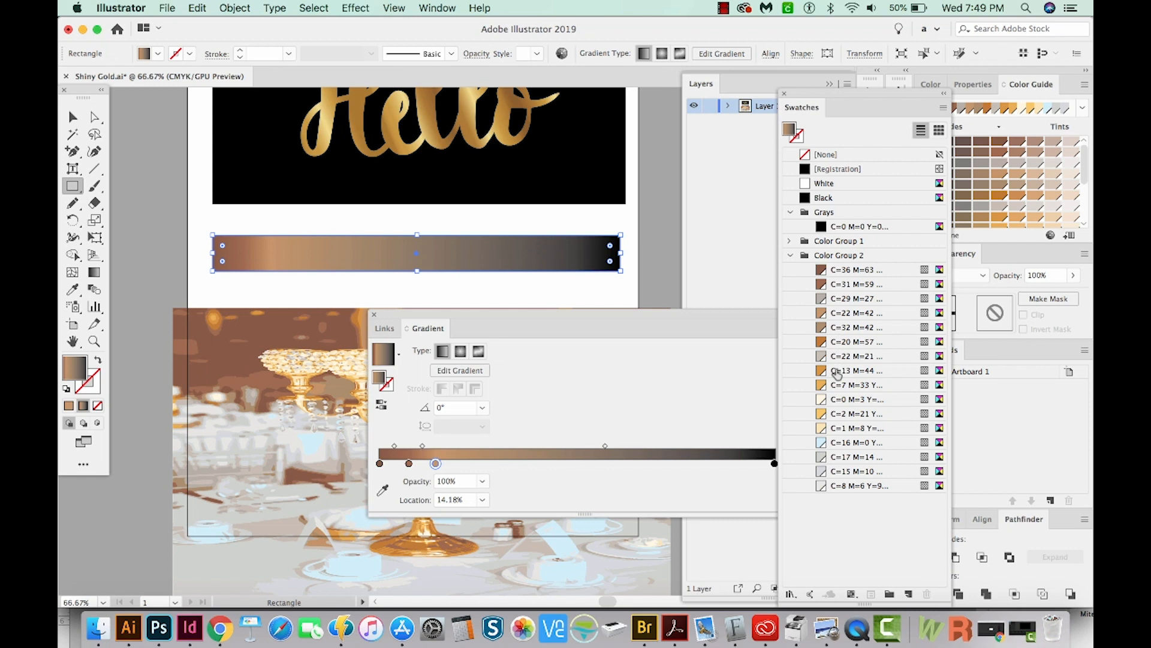
pyautogui.moveTo(838, 372); pyautogui.dragTo(457, 465)
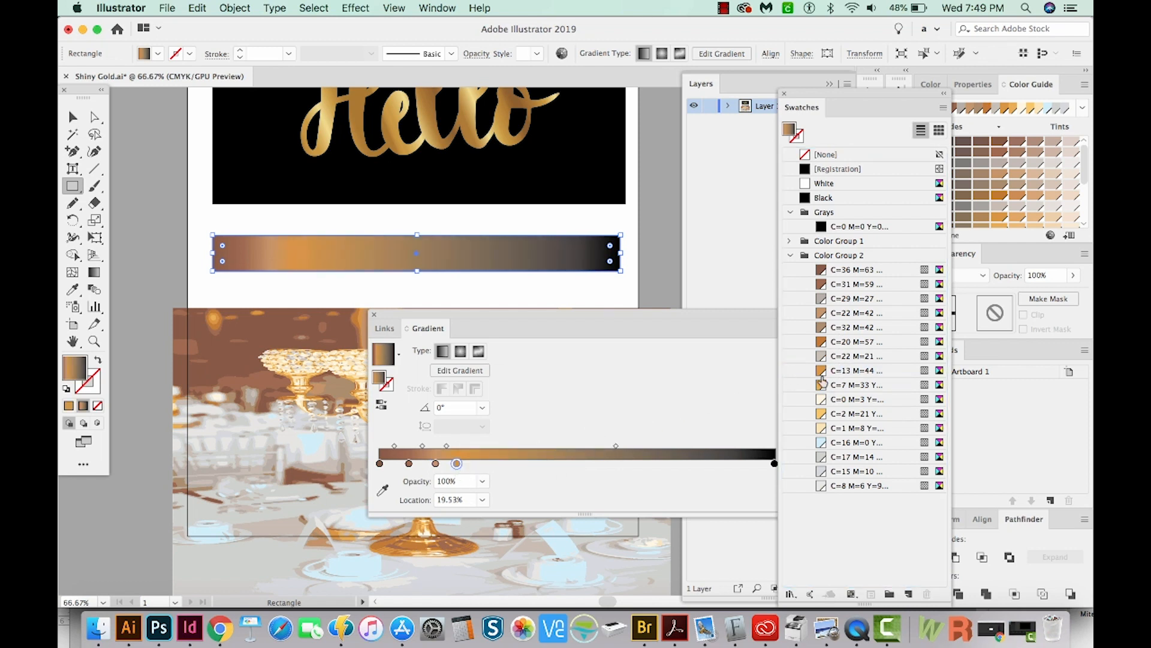
pyautogui.moveTo(837, 432); pyautogui.dragTo(484, 460)
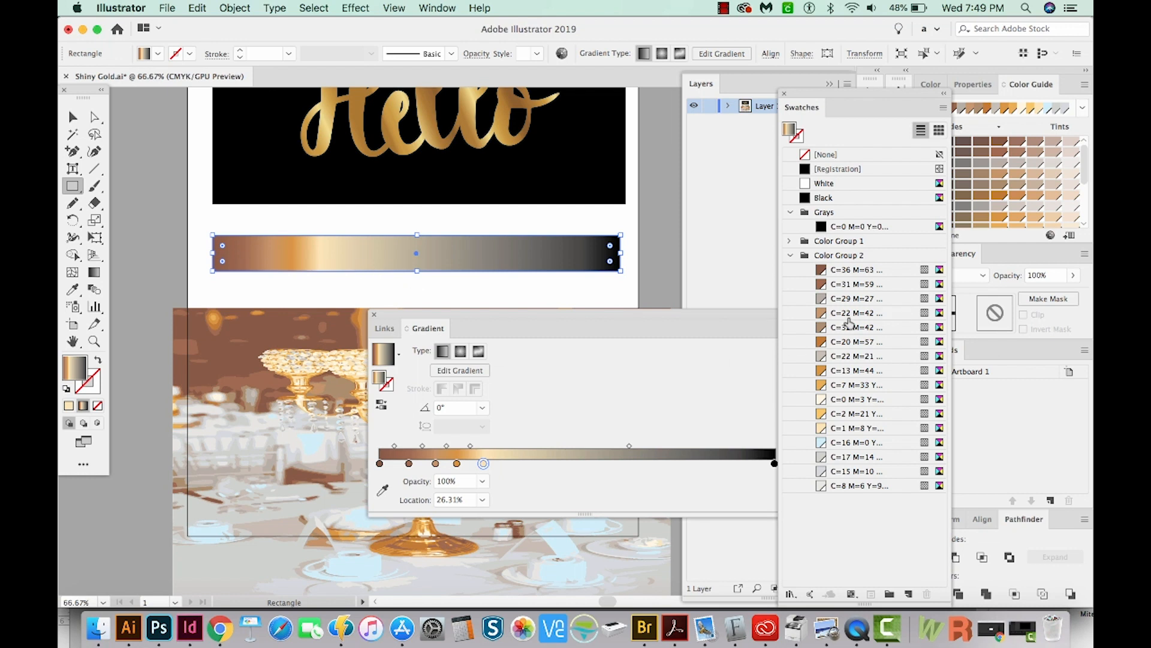
# Rework the gradient's first stops as C=20 M=57, C=13 M=44 and C=2 M=21, with the cream stop at 16.62%
pyautogui.moveTo(826, 343); pyautogui.dragTo(381, 466)
pyautogui.moveTo(832, 370); pyautogui.dragTo(410, 468)
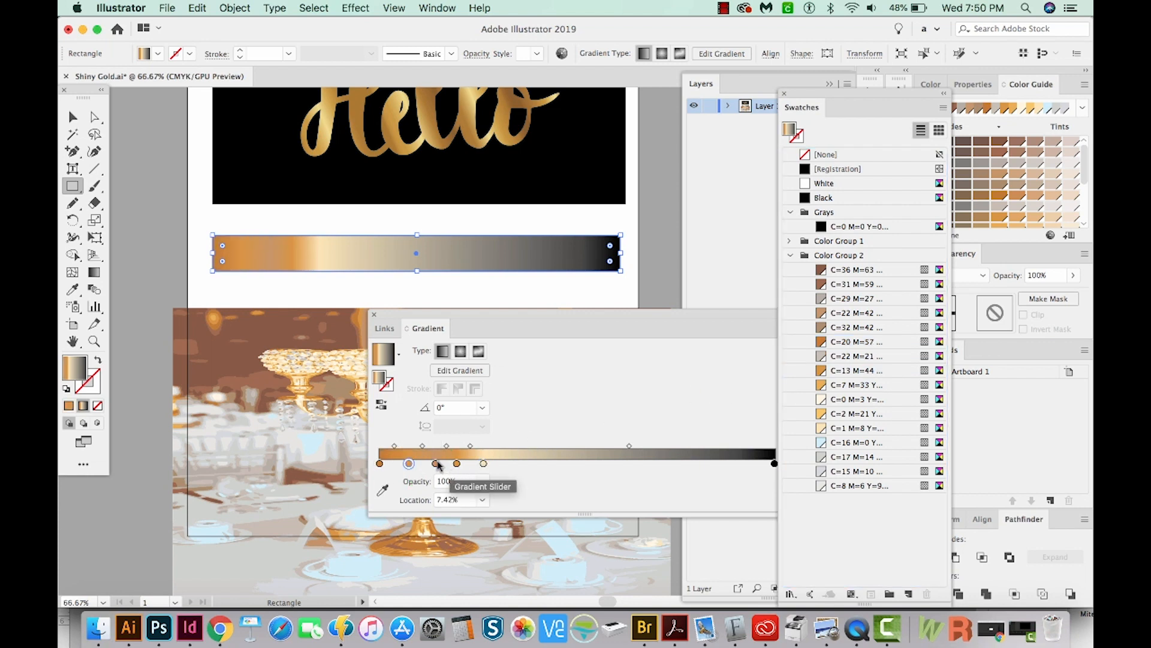
pyautogui.moveTo(435, 463)
pyautogui.mouseDown()
pyautogui.moveTo(437, 483)
pyautogui.moveTo(459, 475)
pyautogui.moveTo(460, 487)
pyautogui.moveTo(457, 464)
pyautogui.moveTo(454, 493)
pyautogui.moveTo(480, 465)
pyautogui.moveTo(439, 465)
pyautogui.mouseUp()
pyautogui.click(824, 418)
pyautogui.moveTo(824, 418); pyautogui.dragTo(447, 463)
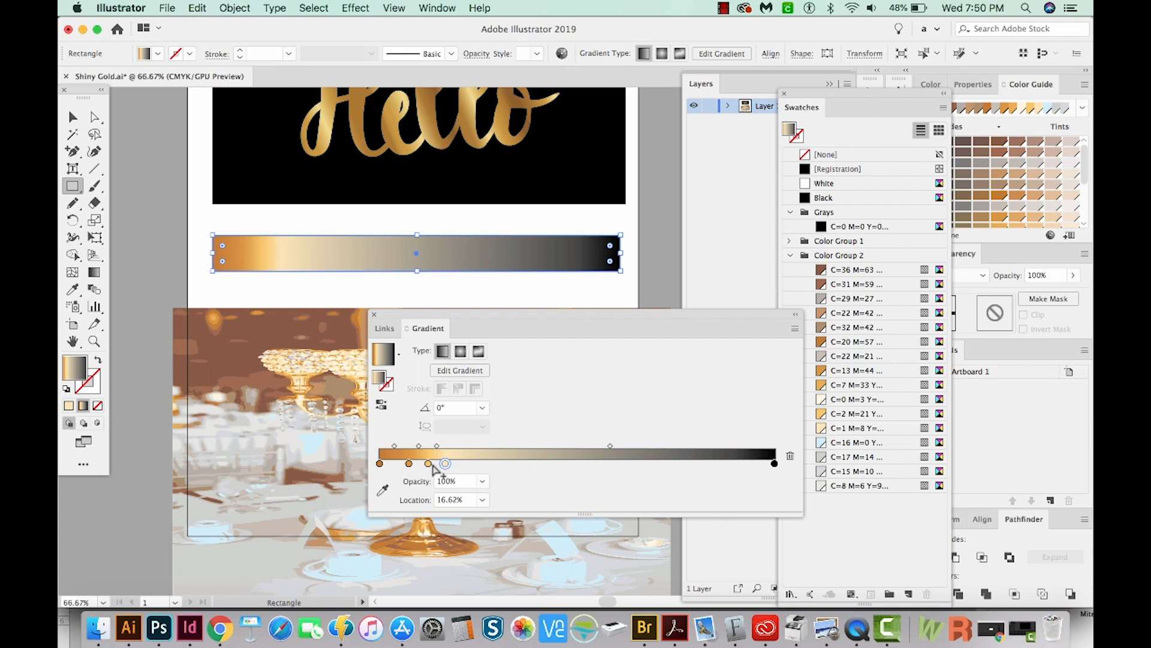
# Duplicate the gold stops in mirrored order and repeat the pattern along the gradient to 100%, replacing the black end
pyautogui.moveTo(429, 464); pyautogui.dragTo(483, 470)
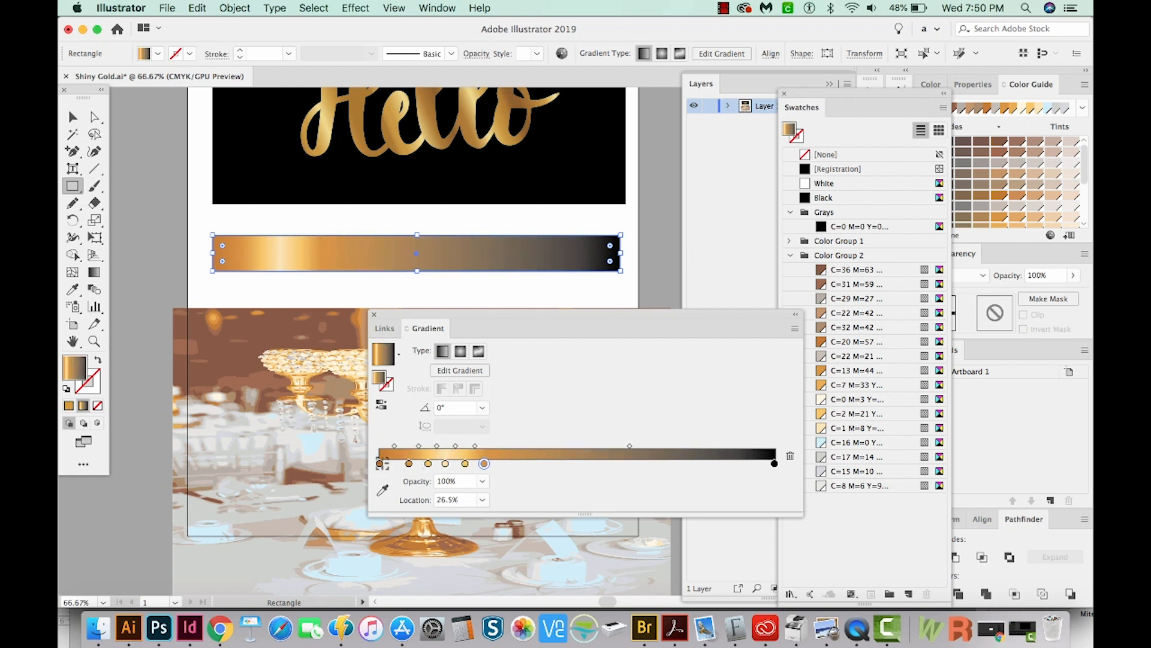
pyautogui.moveTo(380, 466); pyautogui.dragTo(505, 466)
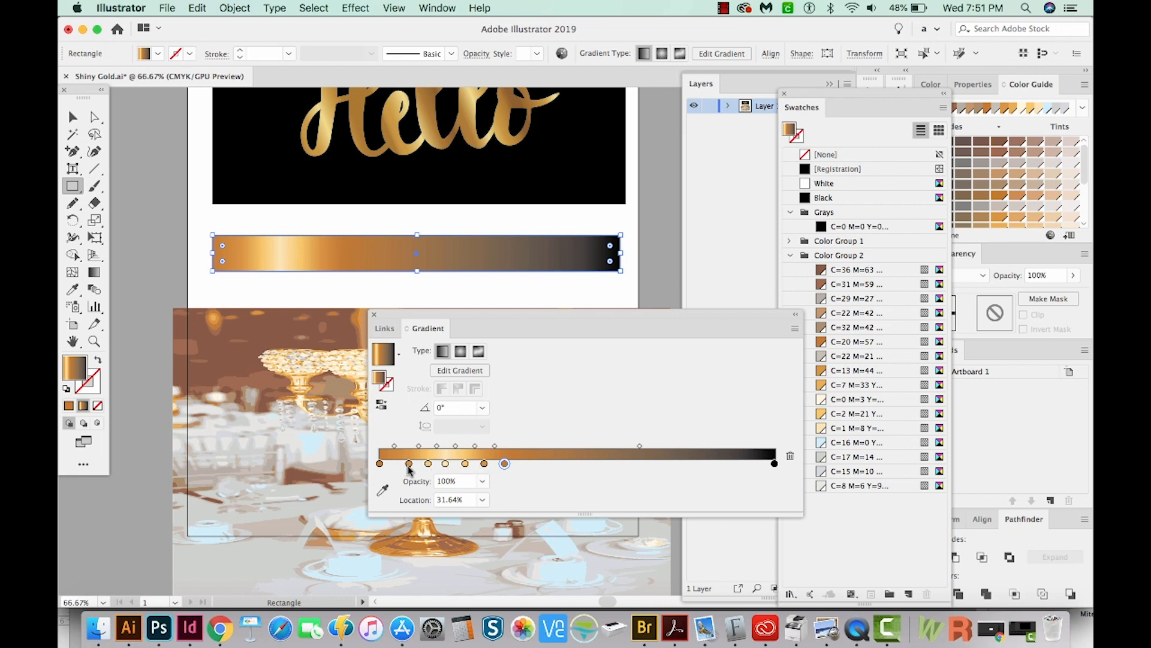
pyautogui.moveTo(409, 464); pyautogui.dragTo(548, 466)
pyautogui.moveTo(445, 465); pyautogui.dragTo(588, 465)
pyautogui.moveTo(484, 464); pyautogui.dragTo(626, 465)
pyautogui.moveTo(528, 464); pyautogui.dragTo(665, 466)
pyautogui.moveTo(567, 464); pyautogui.dragTo(758, 466)
pyautogui.moveTo(626, 464); pyautogui.dragTo(776, 466)
pyautogui.moveTo(469, 318); pyautogui.dragTo(389, 364)
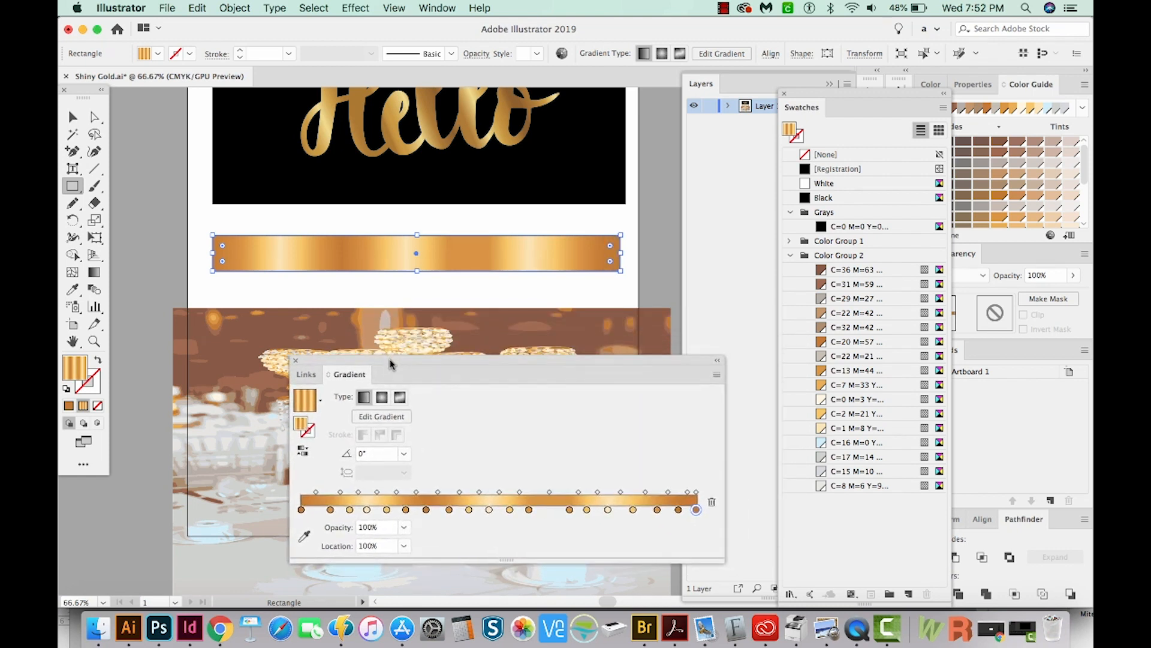
pyautogui.click(295, 362)
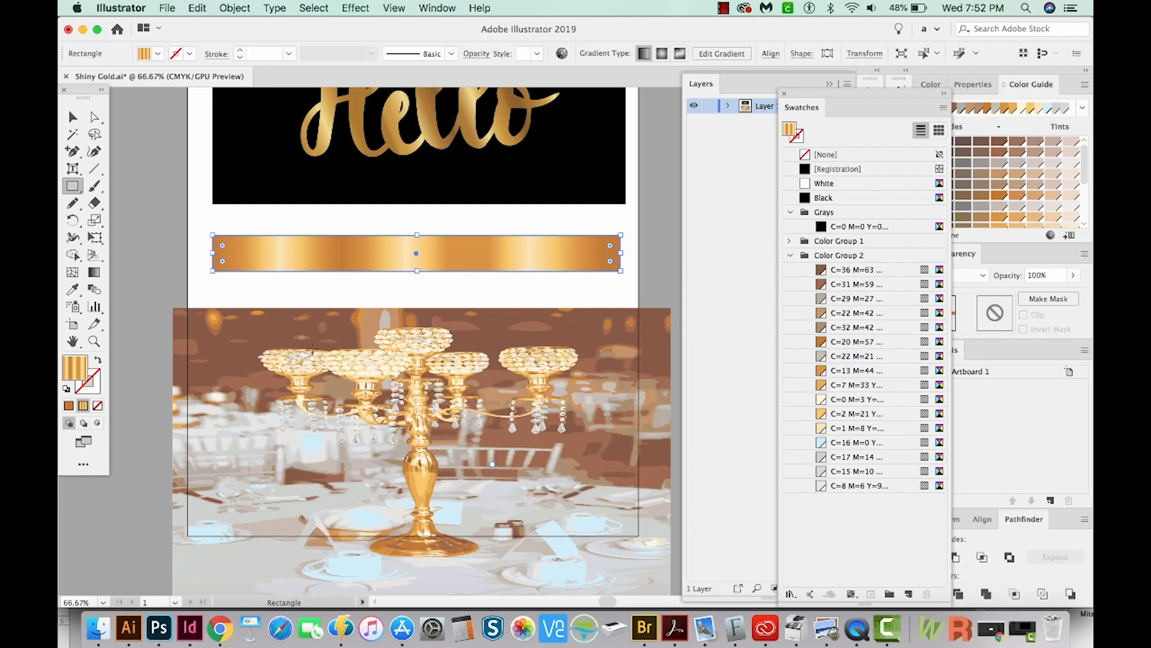
# Delete the traced candelabra image beneath the gold gradient rectangle
pyautogui.press('v')
pyautogui.click(442, 367)
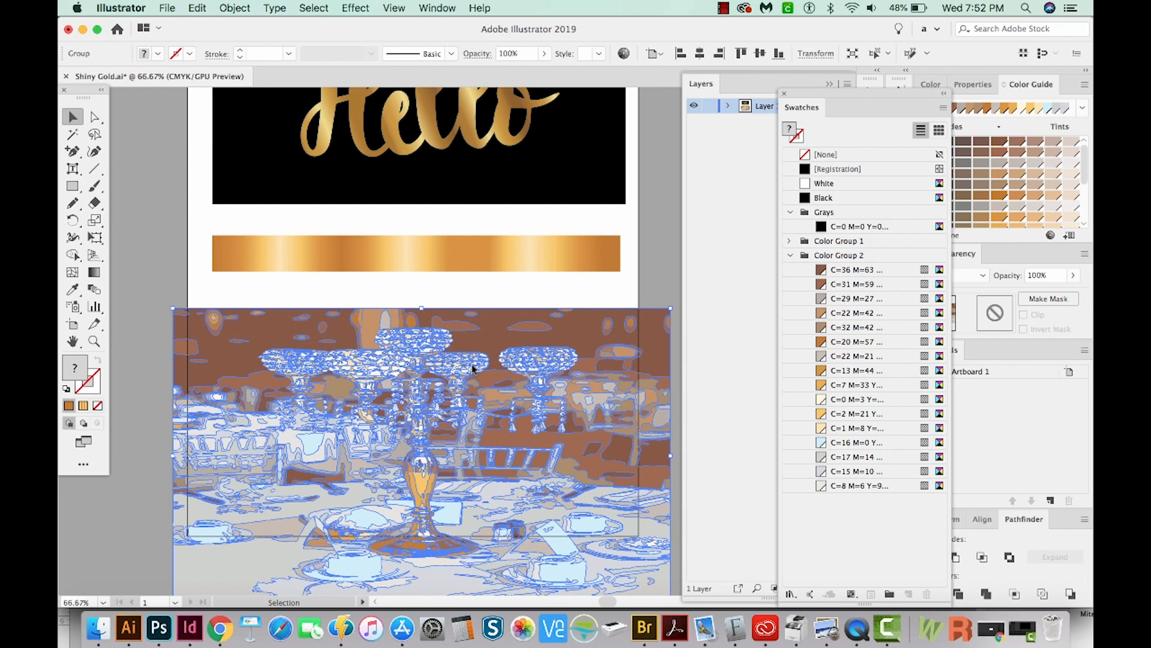
pyautogui.press('Delete')
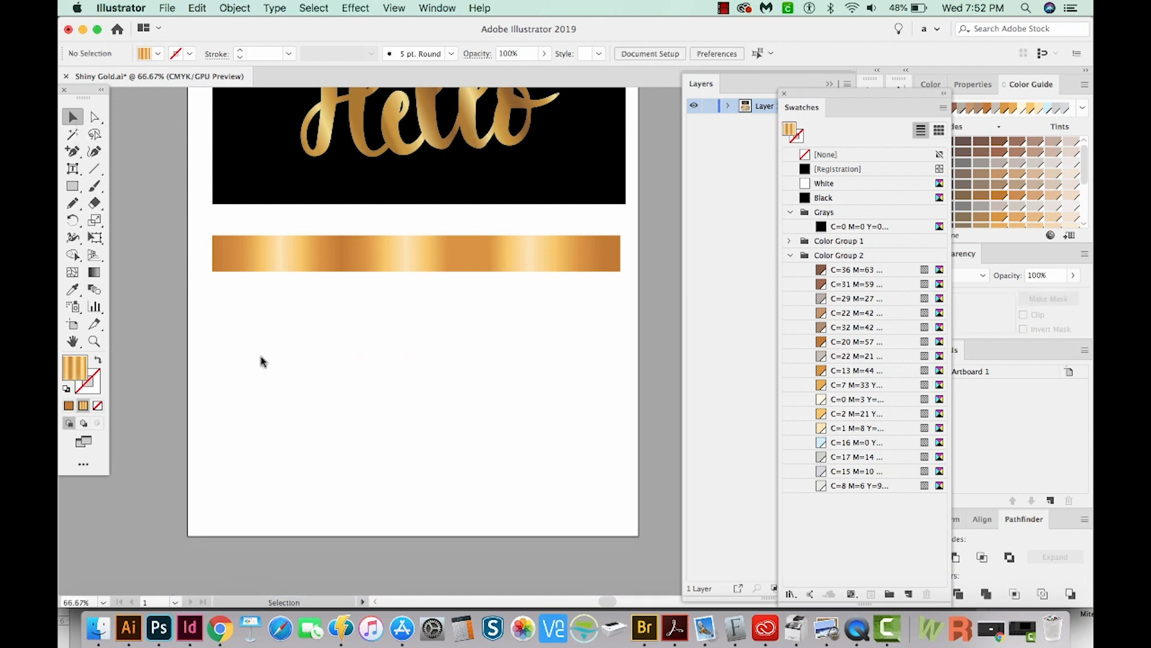
# Add the text Hello in the blank area below the gradient rectangle and set its font to AnneScript
pyautogui.scroll(3, 336, 425)
pyautogui.moveTo(355, 445); pyautogui.dragTo(361, 425)
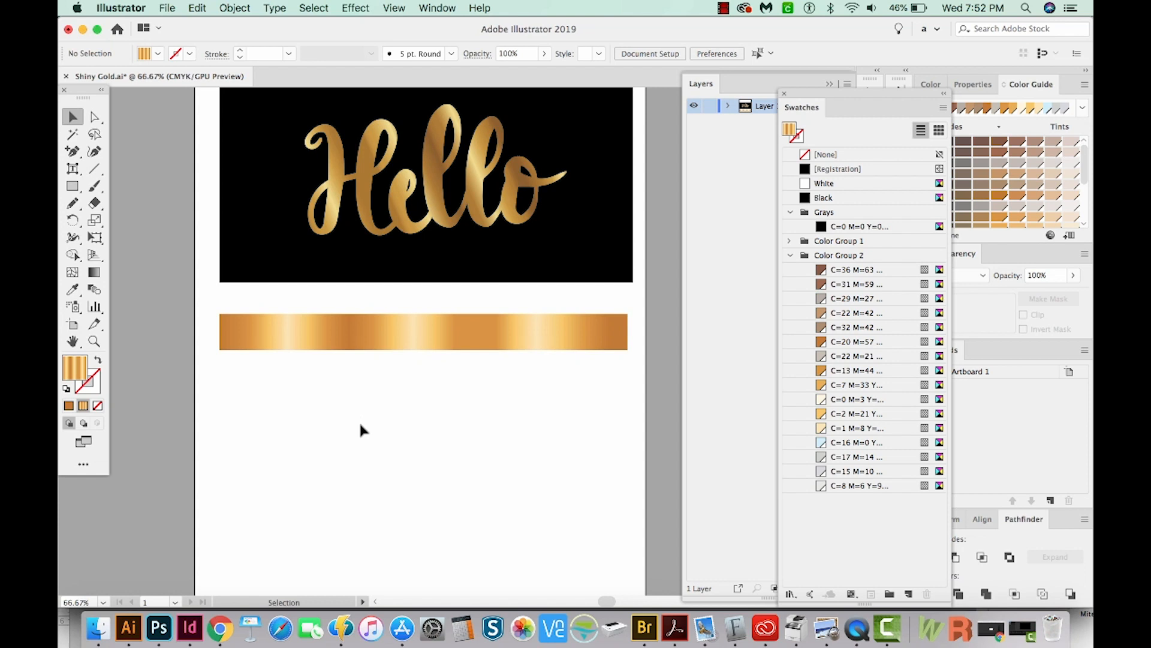
pyautogui.press('t')
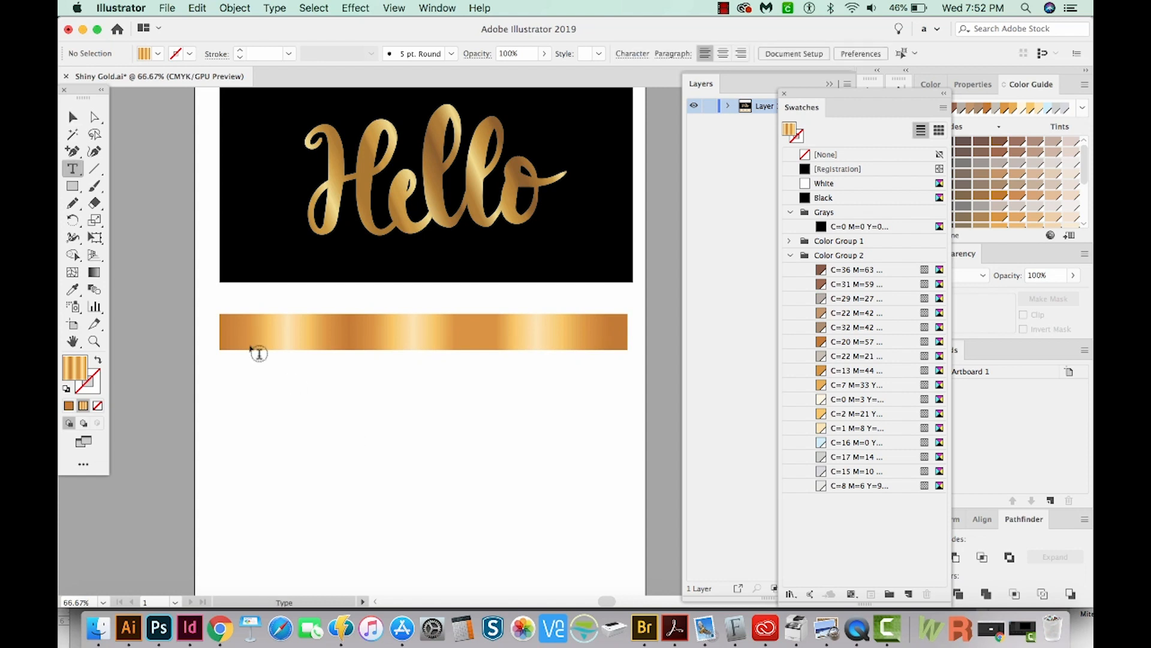
pyautogui.click(354, 422)
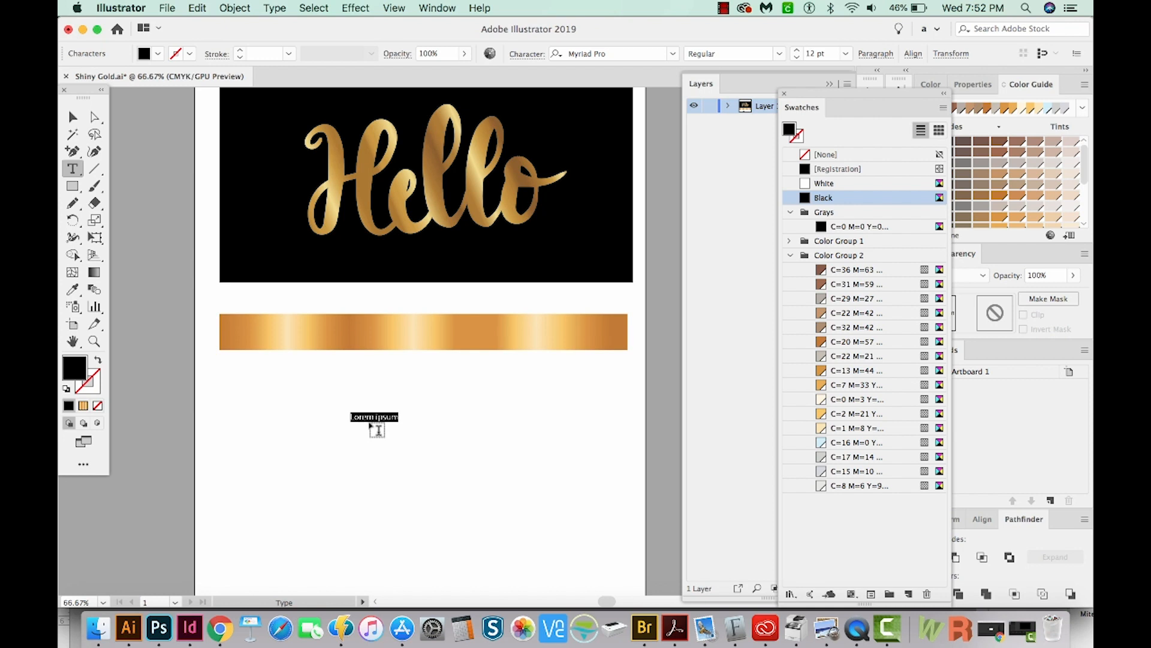
pyautogui.write('Hello')
pyautogui.press('super+a')
pyautogui.click(626, 56)
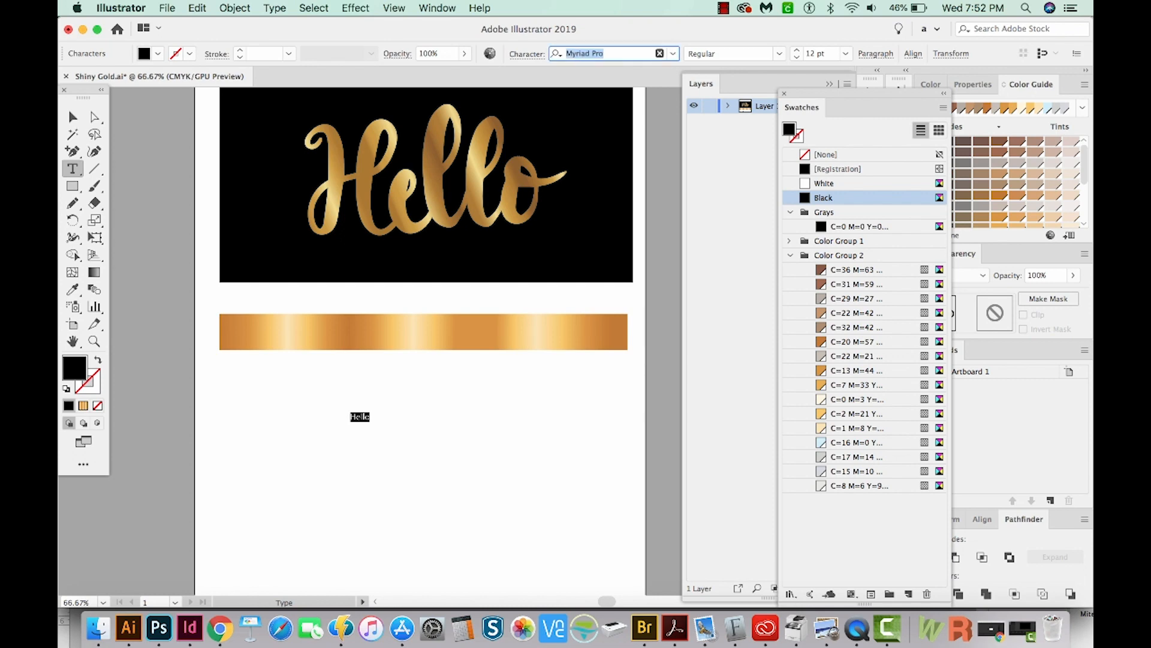
pyautogui.write('anne')
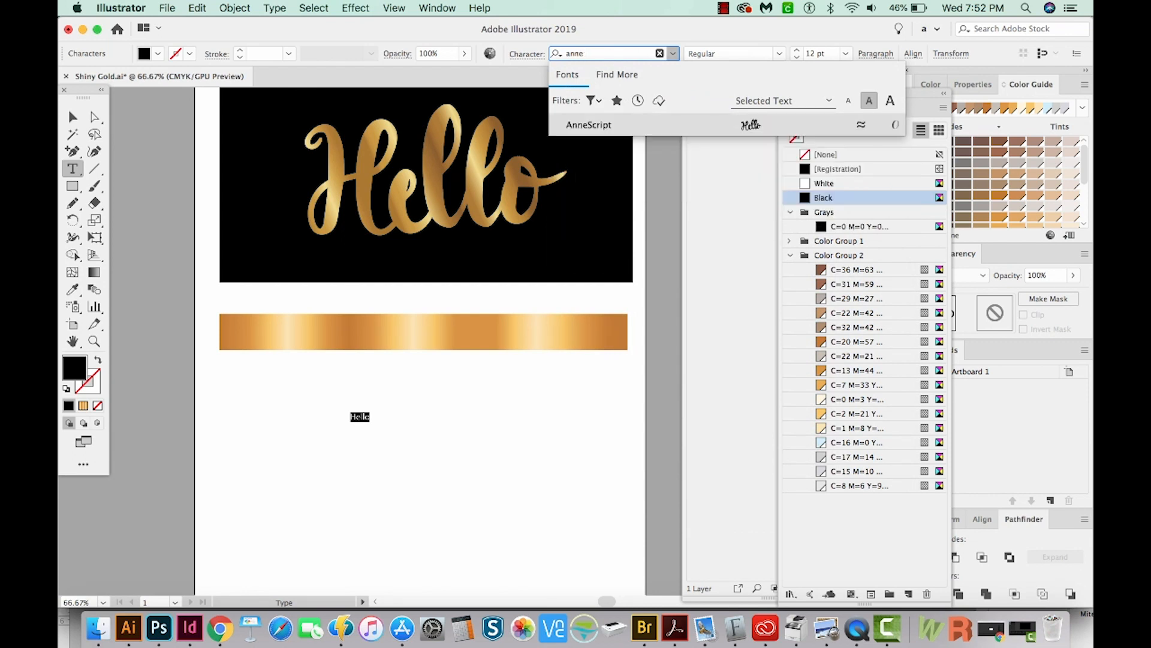
pyautogui.click(591, 125)
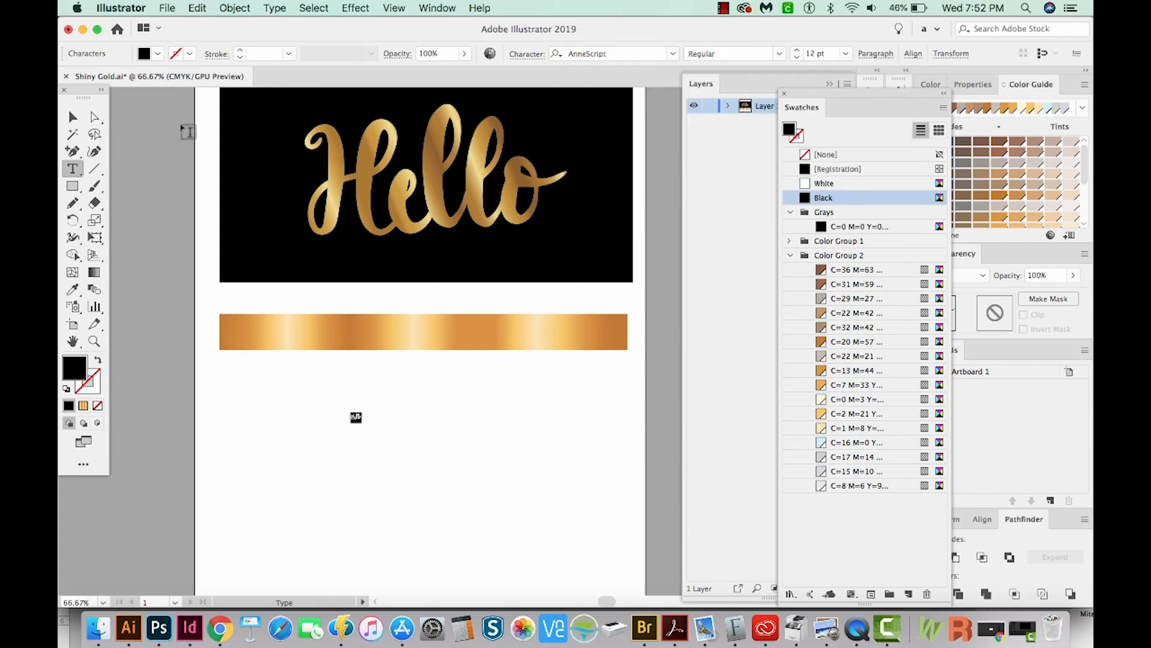
# Scale the new Hello text up to about 276.3 pt and position it centered below the gradient rectangle
pyautogui.click(73, 118)
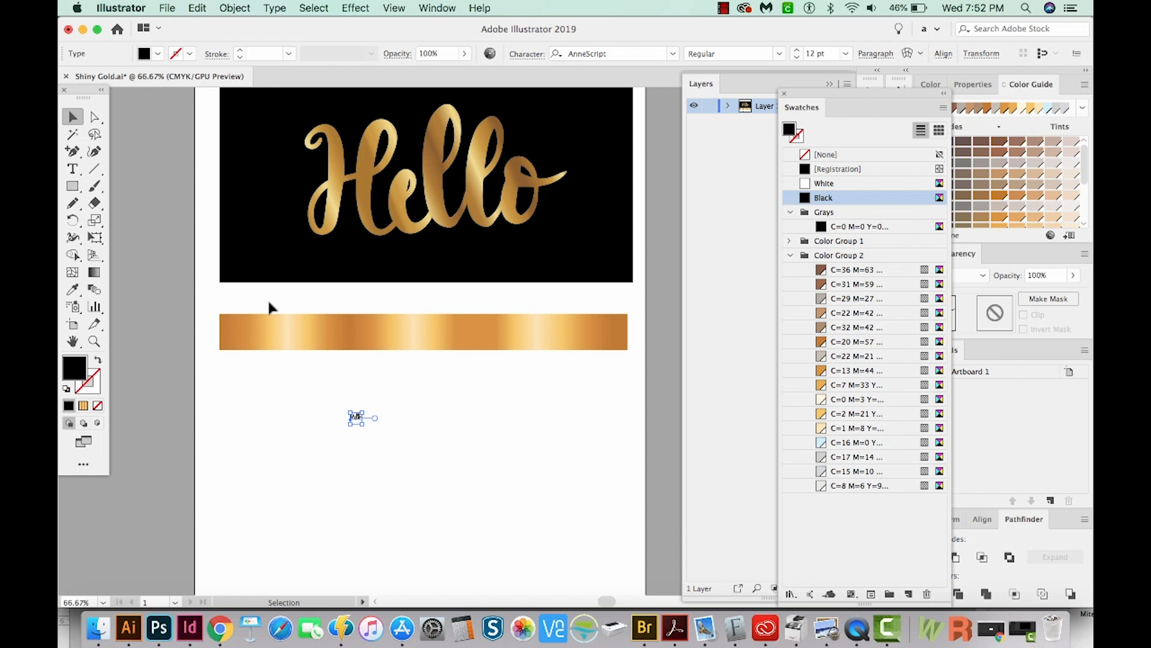
pyautogui.doubleClick(358, 418)
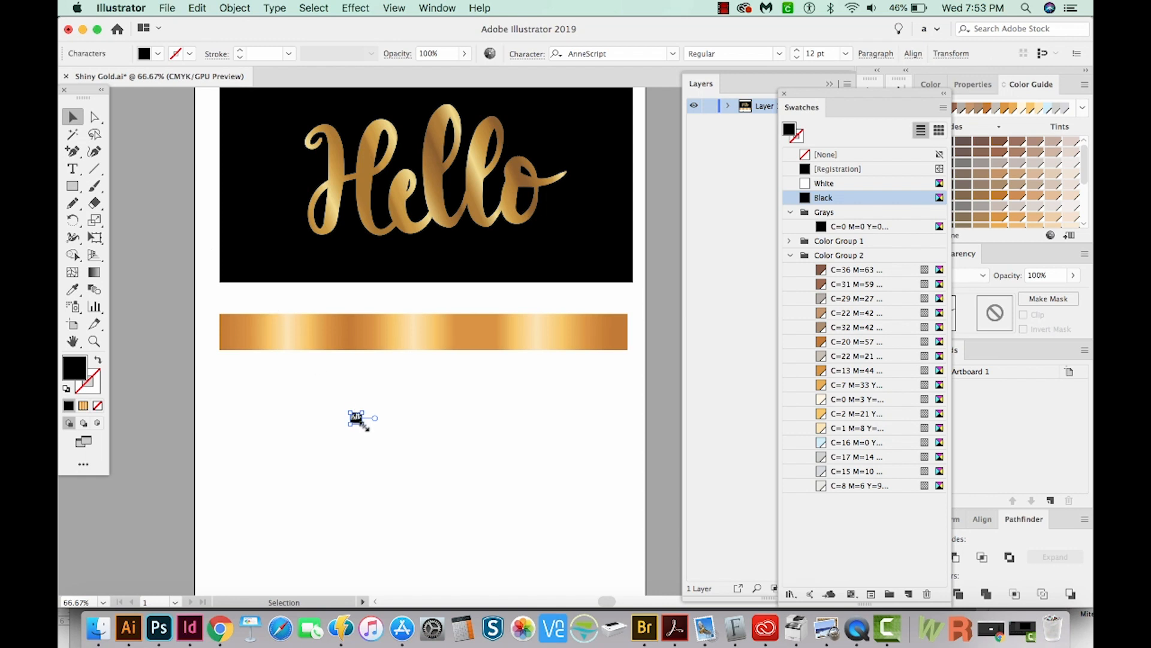
pyautogui.moveTo(367, 428); pyautogui.dragTo(599, 594)
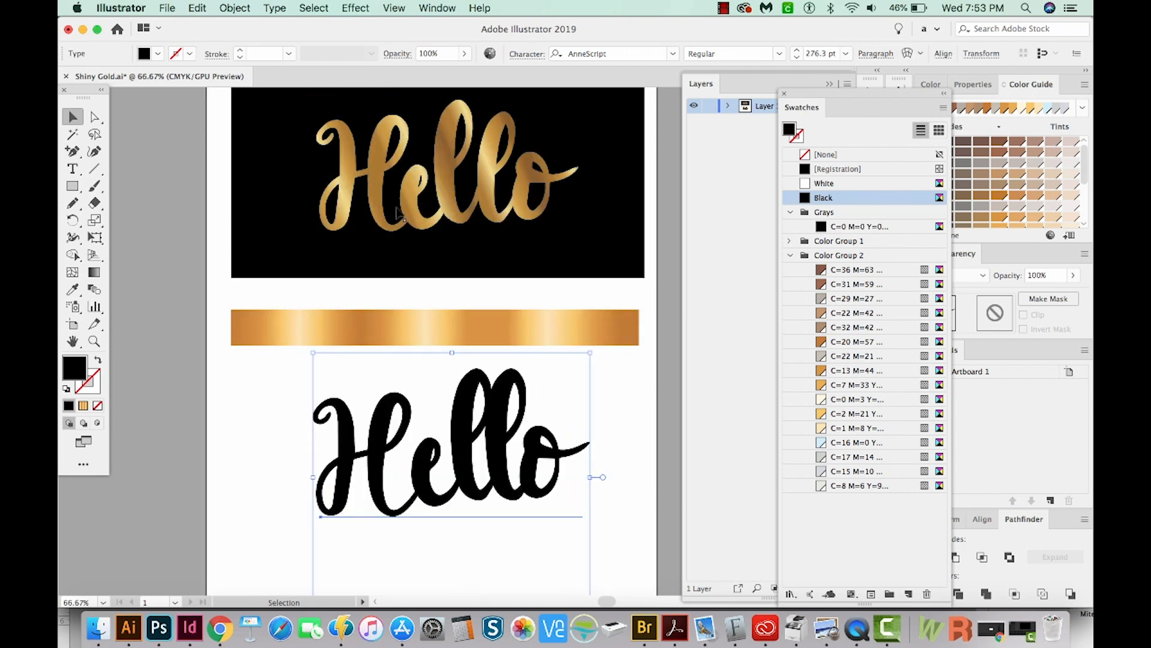
pyautogui.moveTo(418, 450); pyautogui.dragTo(404, 443)
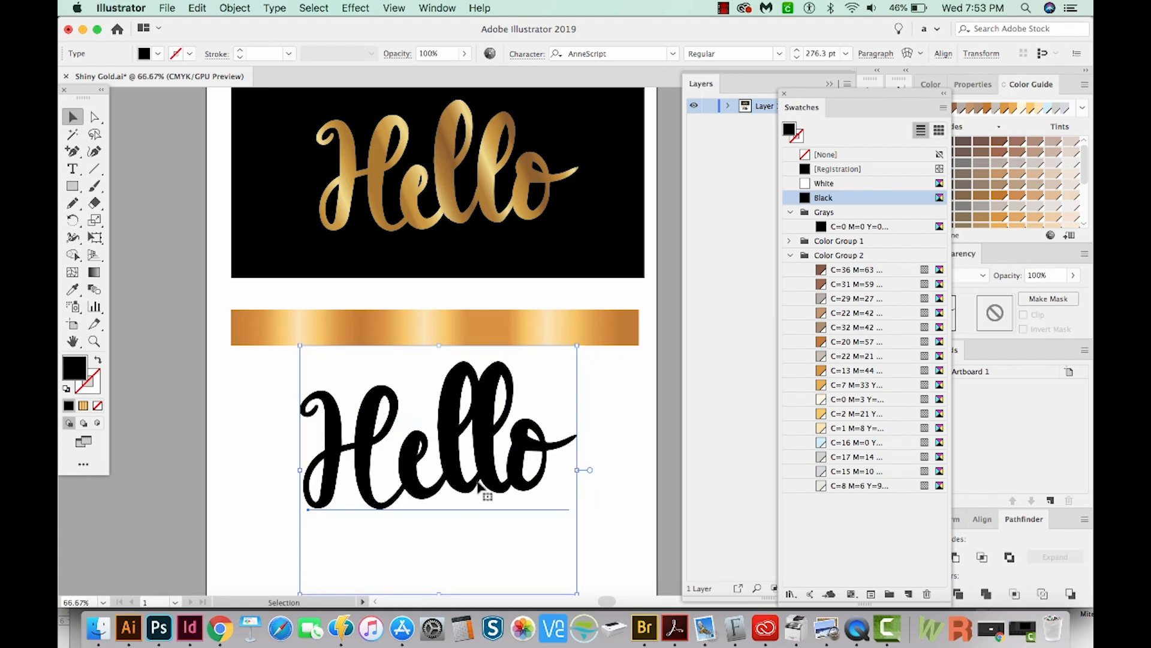
# Use the Touch Type tool to enlarge the H of the black Hello slightly and move the e closer to it
pyautogui.hotkey('shift', 't')
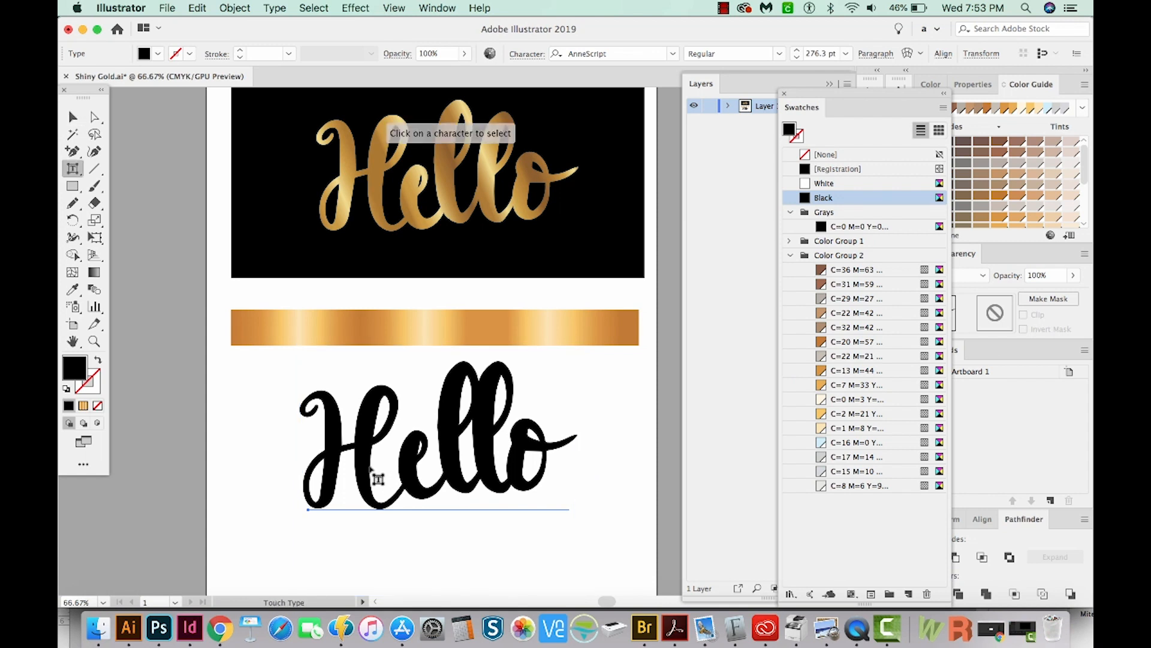
pyautogui.click(381, 425)
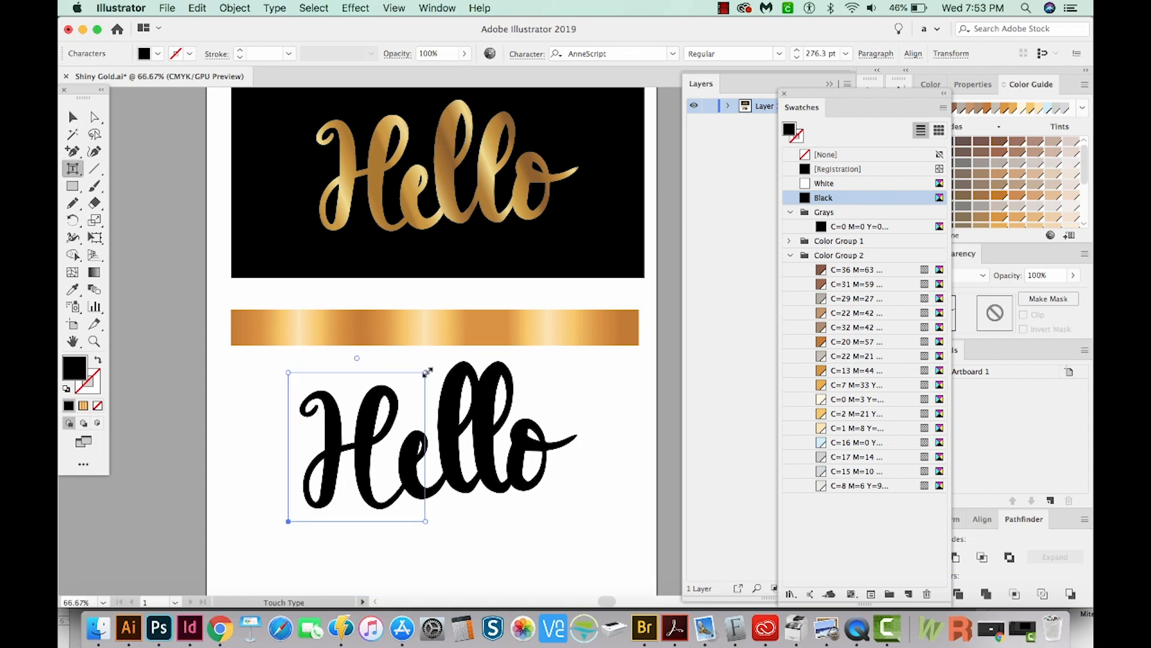
pyautogui.moveTo(428, 372); pyautogui.dragTo(437, 343)
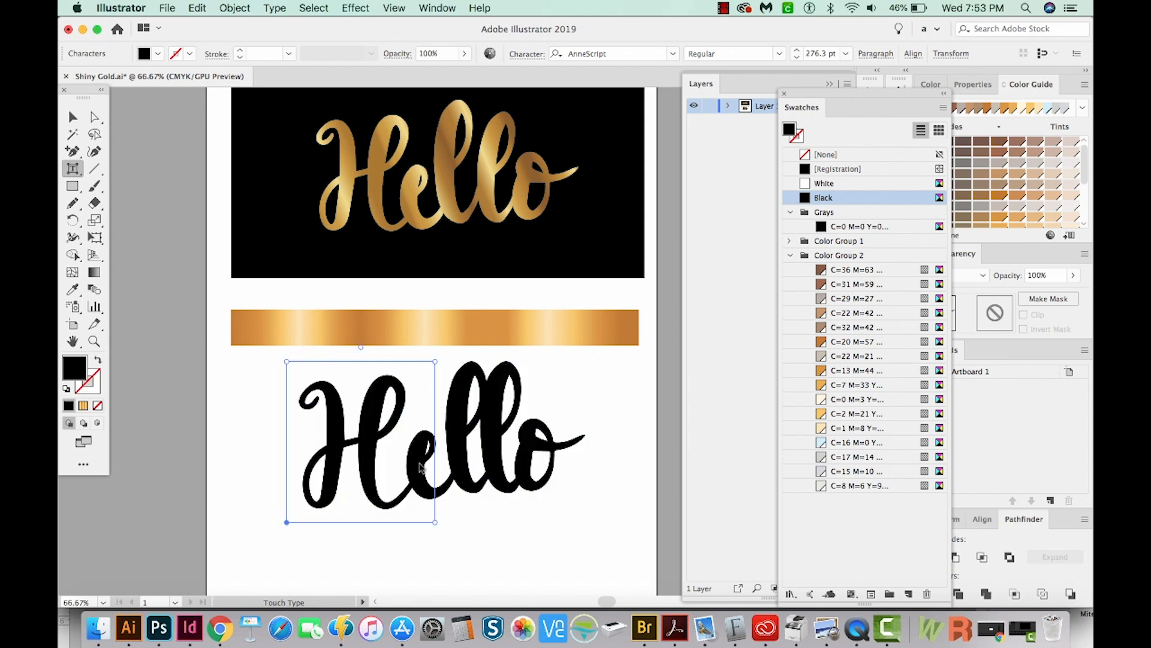
pyautogui.click(446, 489)
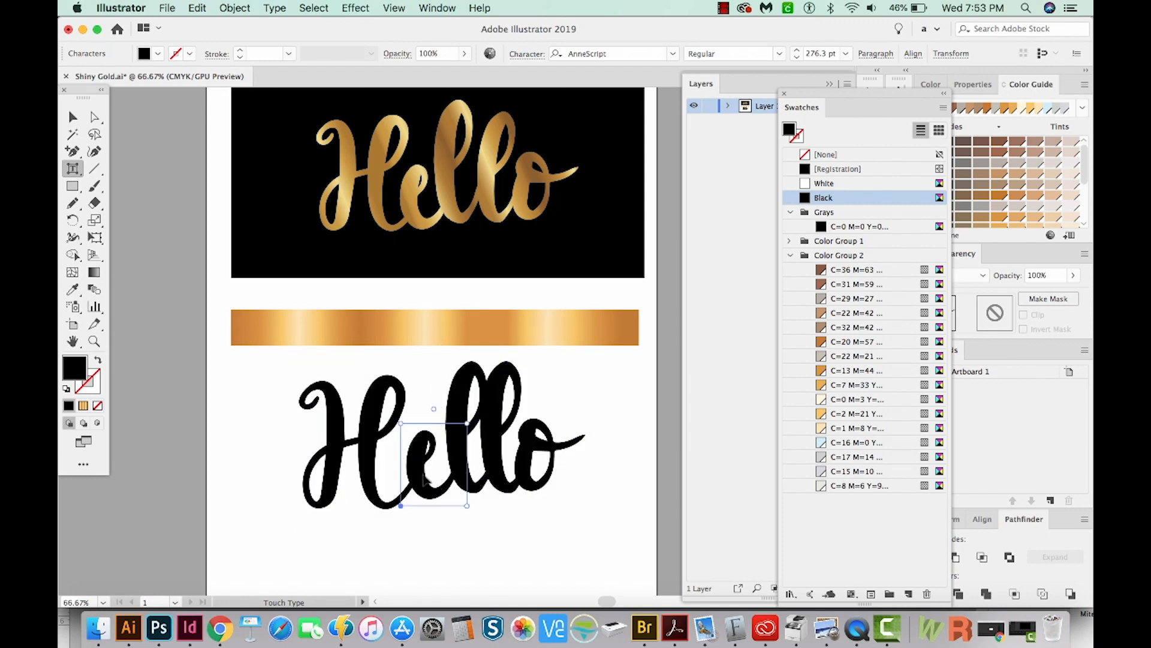
pyautogui.moveTo(425, 481); pyautogui.dragTo(414, 479)
# Lower both l characters of the black Hello individually, shifting the first toward the e and shrinking the second slightly
pyautogui.click(447, 396)
pyautogui.moveTo(446, 396); pyautogui.dragTo(444, 411)
pyautogui.click(514, 397)
pyautogui.moveTo(514, 394); pyautogui.dragTo(517, 419)
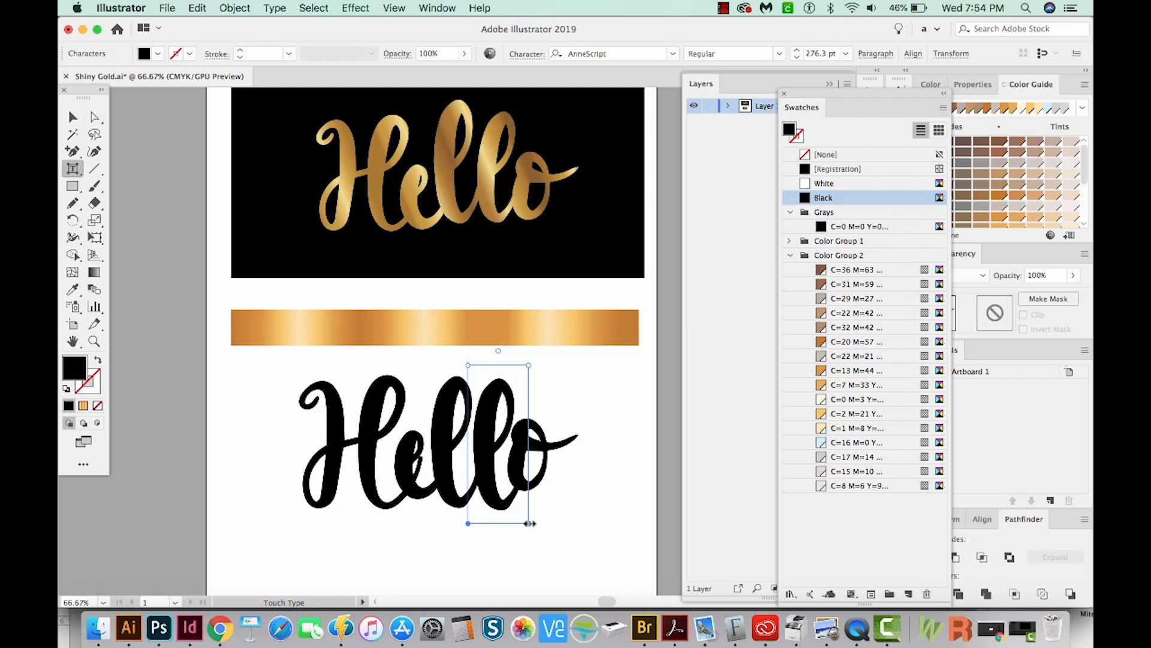
pyautogui.moveTo(532, 362); pyautogui.dragTo(525, 377)
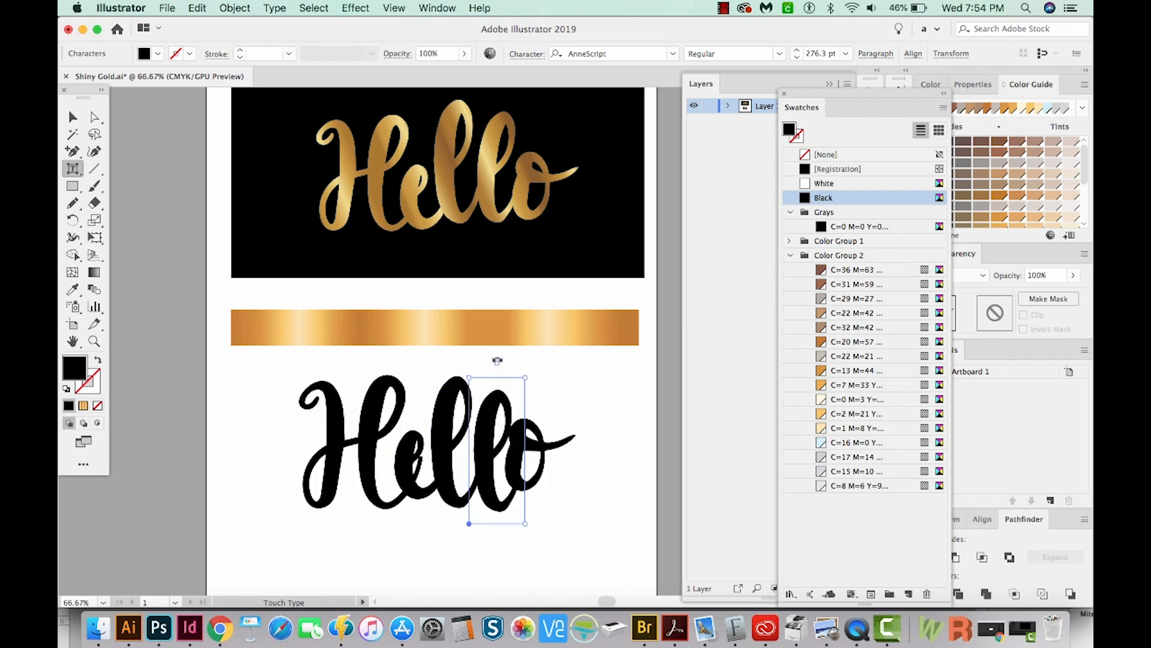
# Rotate the second l of the black Hello slightly clockwise and shift it and the o in to connect with the preceding letters
pyautogui.moveTo(498, 361); pyautogui.dragTo(515, 363)
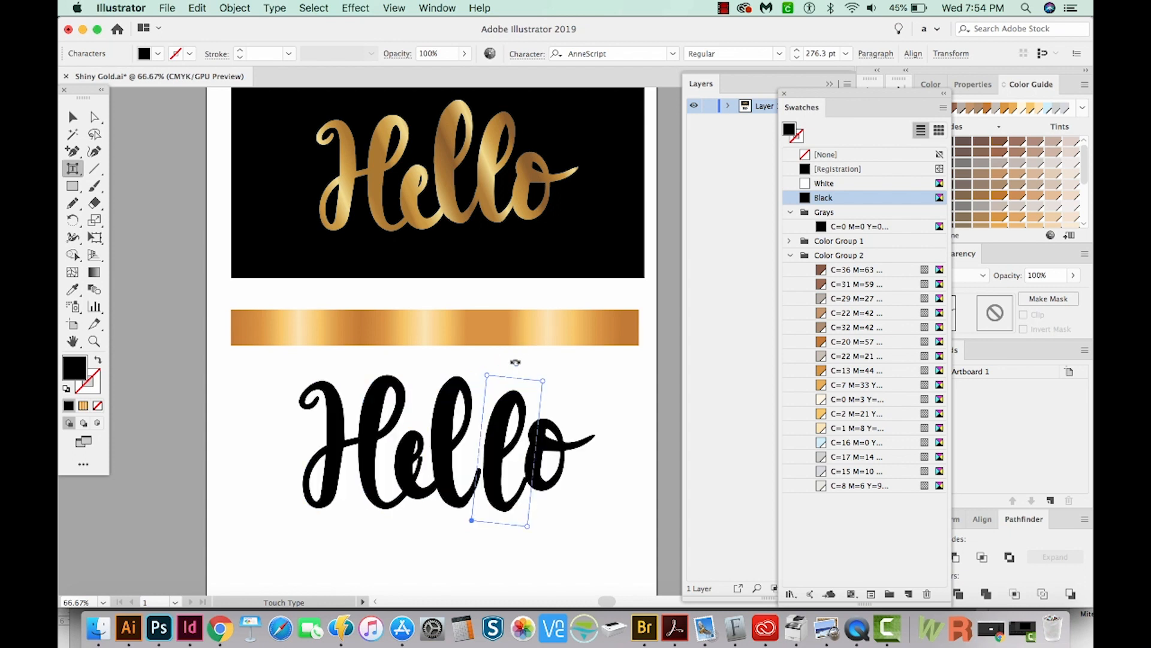
pyautogui.moveTo(498, 442); pyautogui.dragTo(491, 438)
pyautogui.click(544, 447)
pyautogui.moveTo(544, 447); pyautogui.dragTo(541, 461)
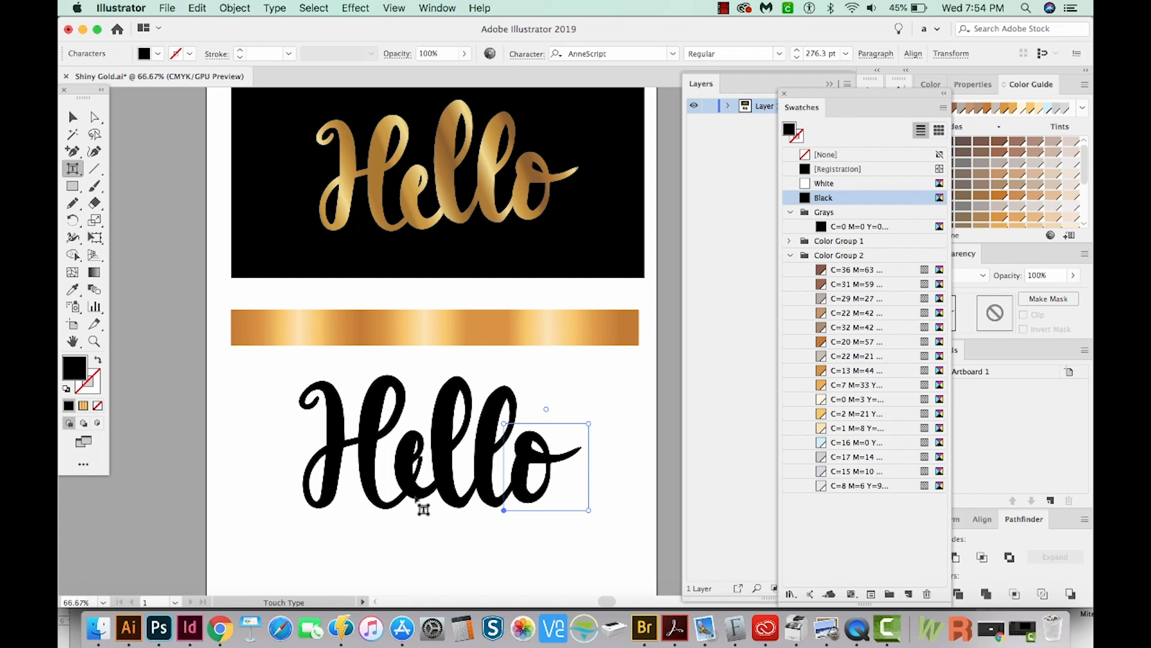
# Nudge the whole black Hello text slightly upward and convert it to outlines
pyautogui.click(74, 118)
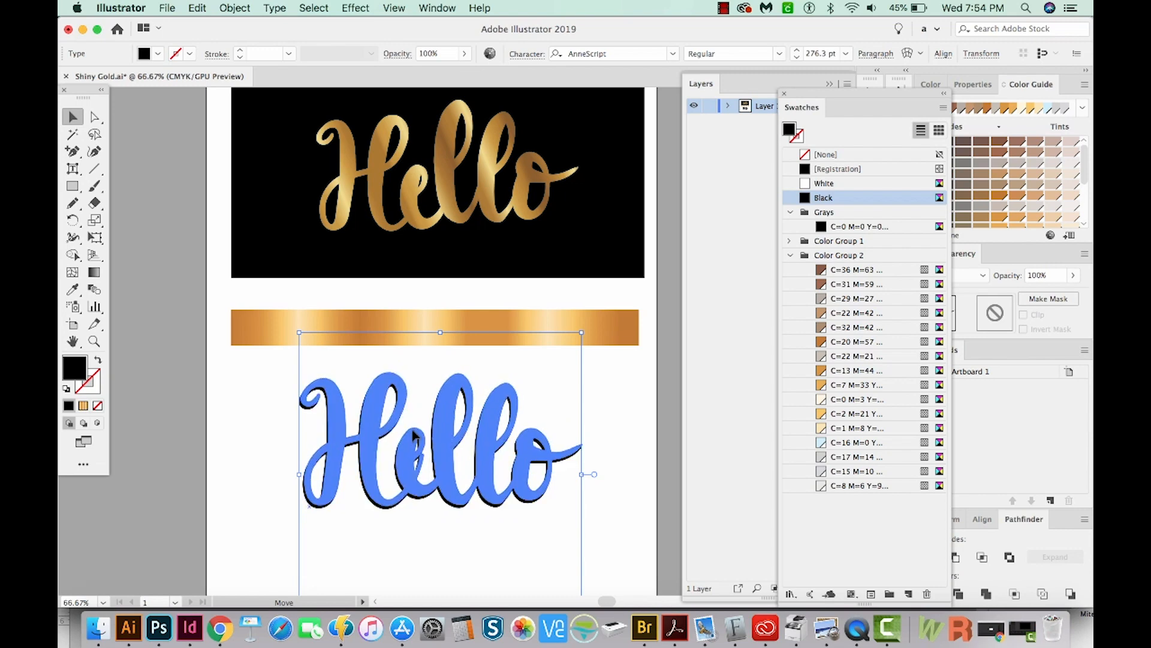
pyautogui.moveTo(416, 429); pyautogui.dragTo(416, 431)
pyautogui.click(197, 8)
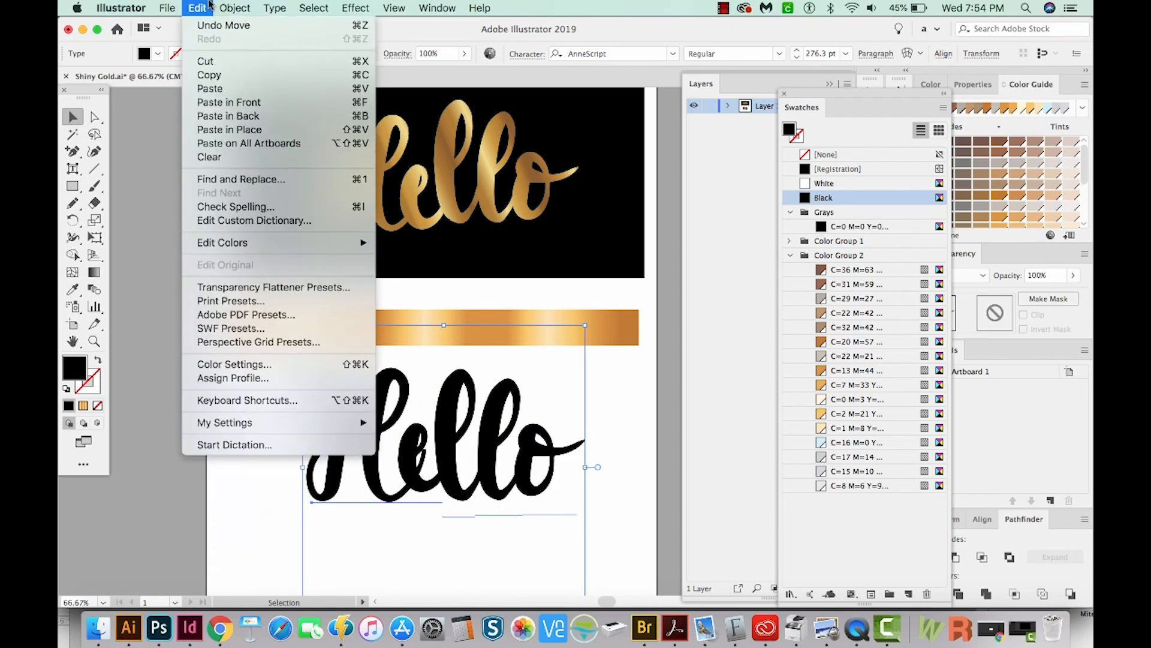
pyautogui.moveTo(273, 8)
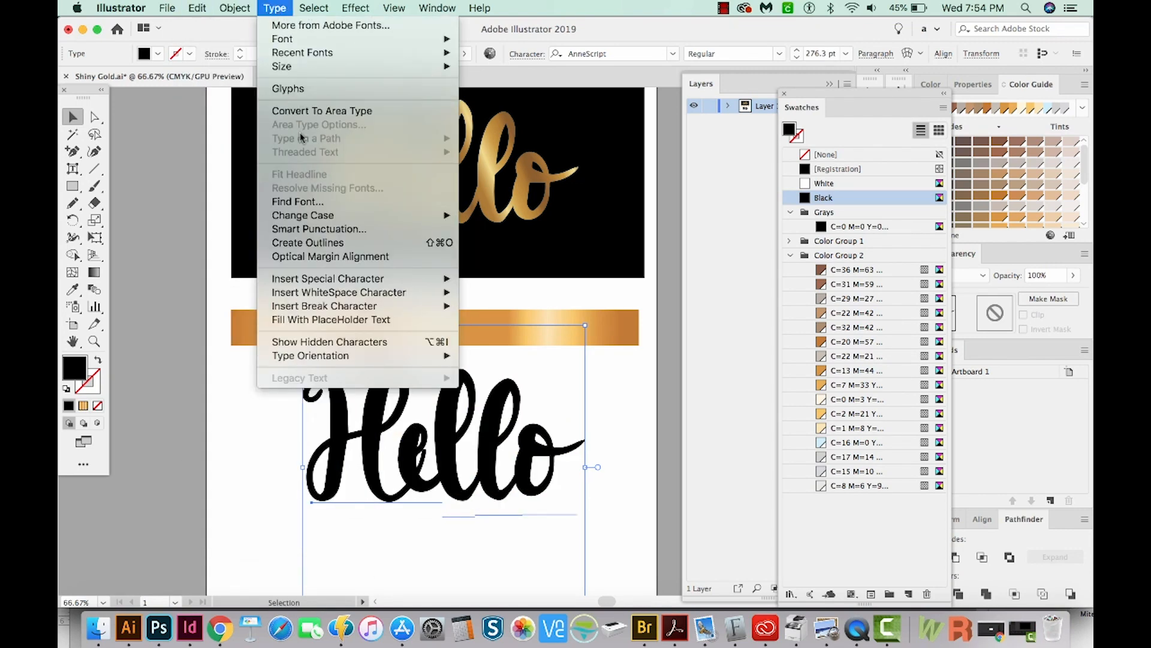
pyautogui.click(306, 244)
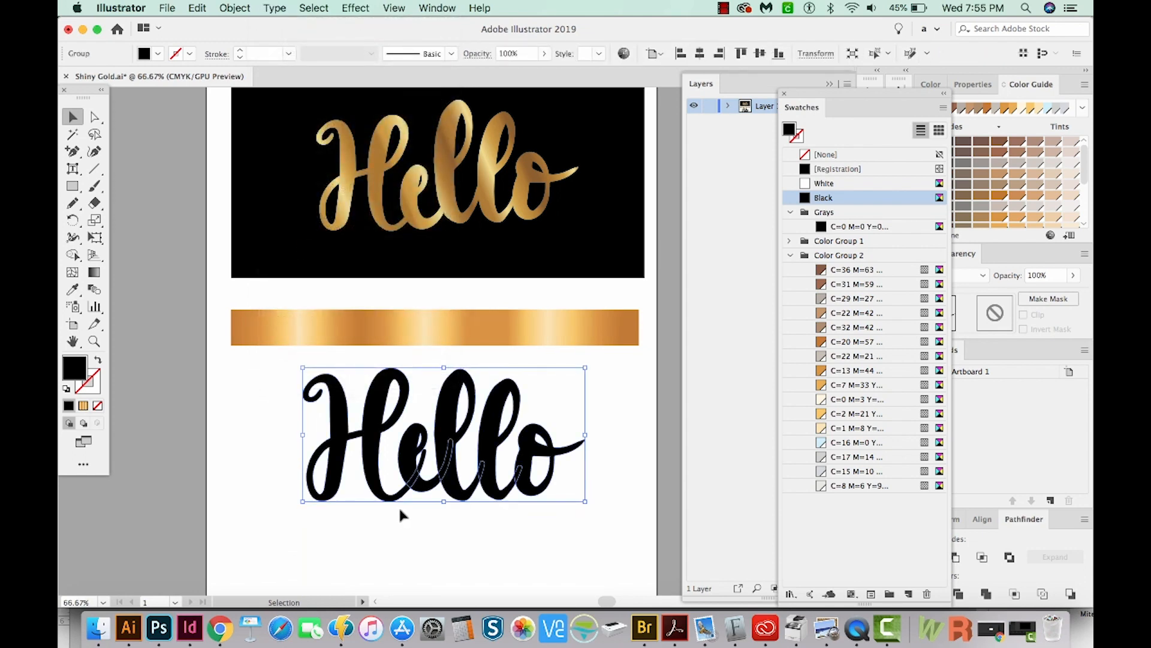
# Redraw the end of the H's tail with the Pencil tool so it ends in a short rounded tip inside the e
pyautogui.press('z')
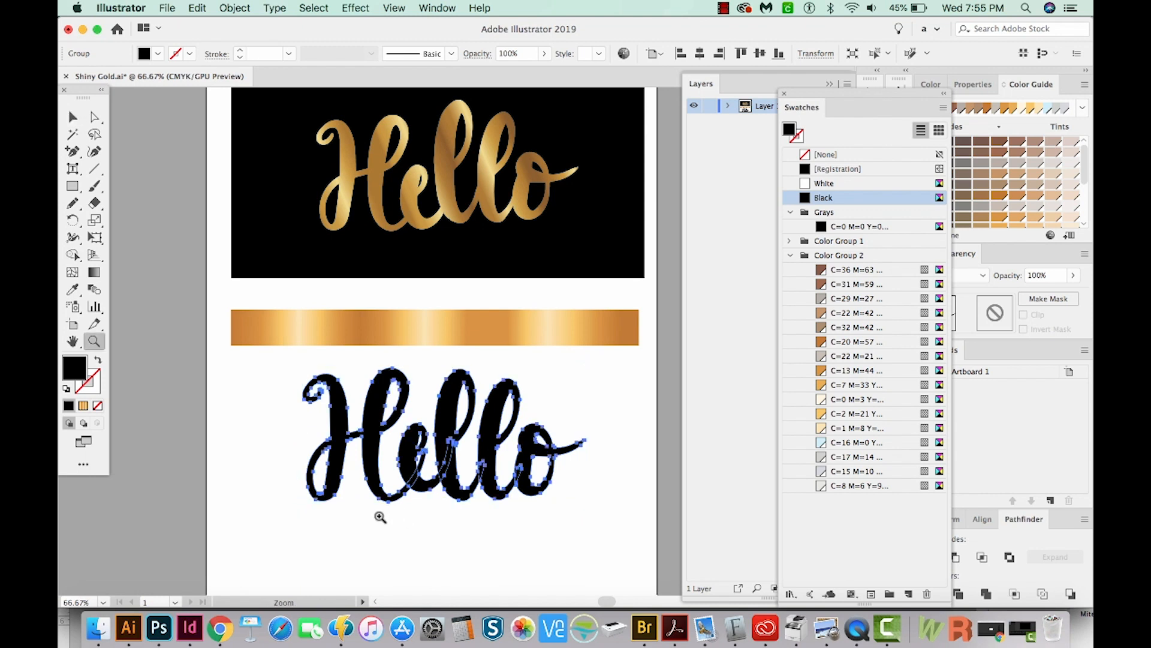
pyautogui.moveTo(445, 425); pyautogui.dragTo(453, 421)
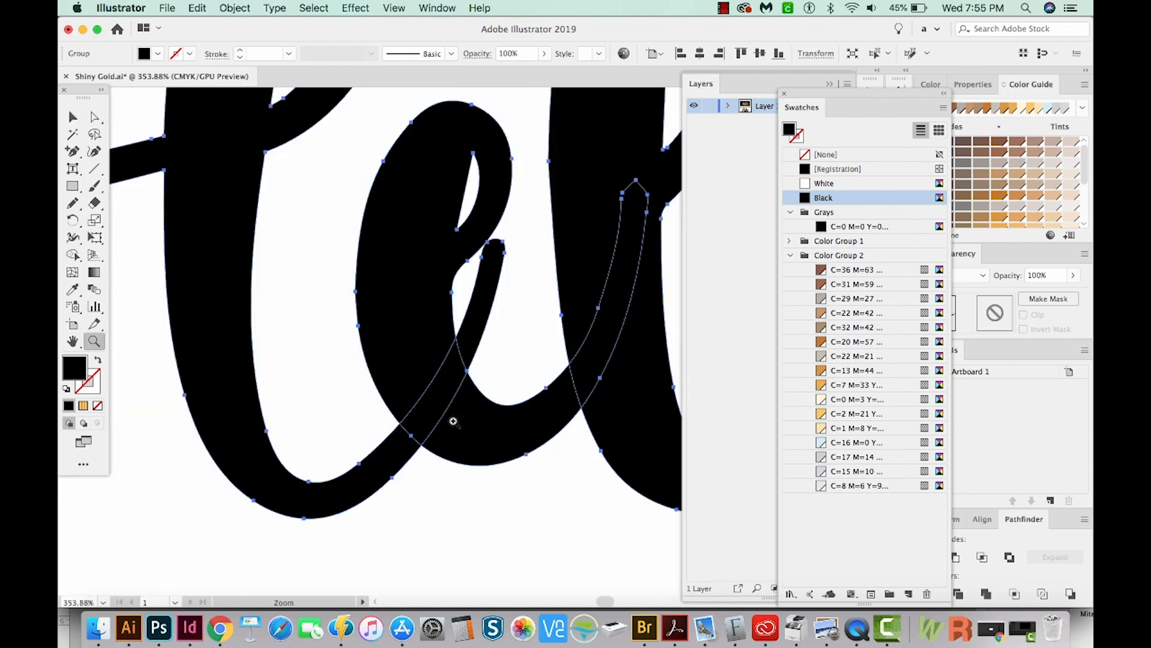
pyautogui.press('n')
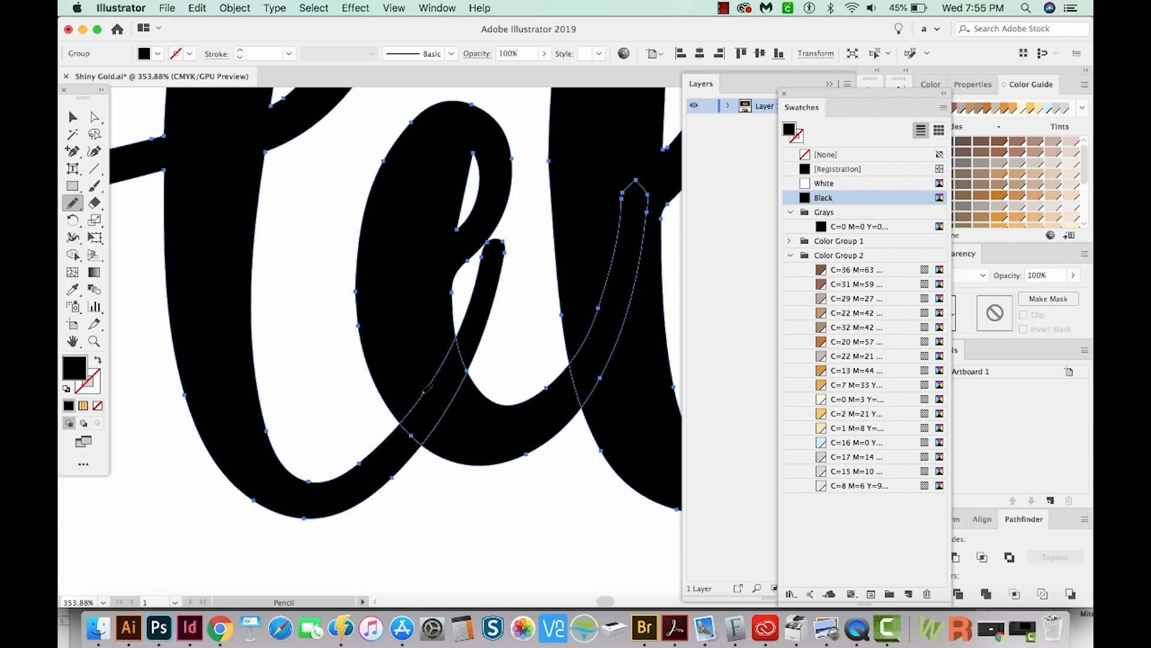
pyautogui.moveTo(429, 386)
pyautogui.mouseDown()
pyautogui.moveTo(447, 376)
pyautogui.moveTo(458, 389)
pyautogui.mouseUp()
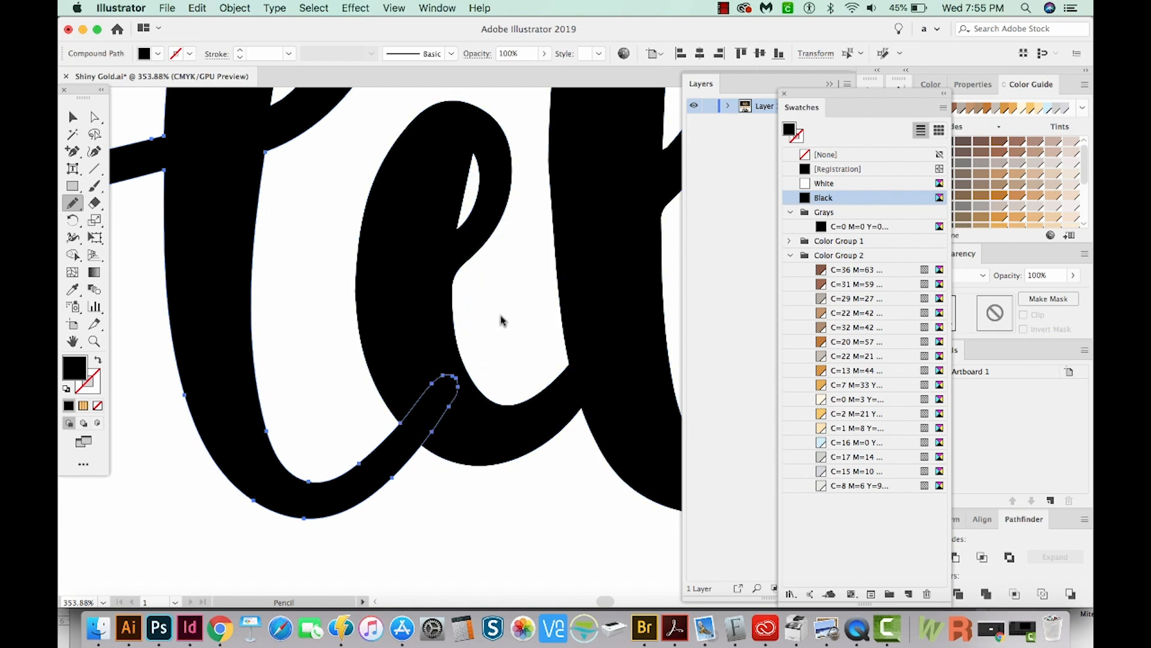
# Dock Swatches beside Layers and unite the outlined Hello letters into a single shape with Pathfinder
pyautogui.press('super+minus')
pyautogui.press('super+minus')
pyautogui.press('super+minus')
pyautogui.press('space')
pyautogui.moveTo(588, 294); pyautogui.dragTo(381, 271)
pyautogui.press('v')
pyautogui.click(431, 325)
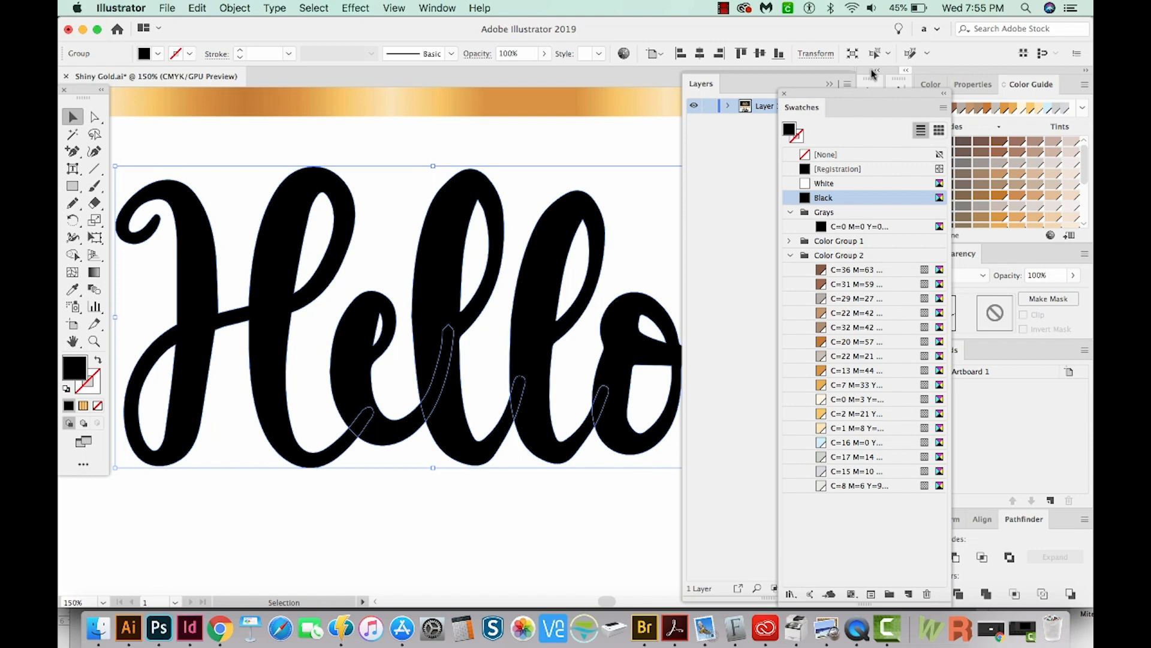
pyautogui.moveTo(849, 99); pyautogui.dragTo(783, 75)
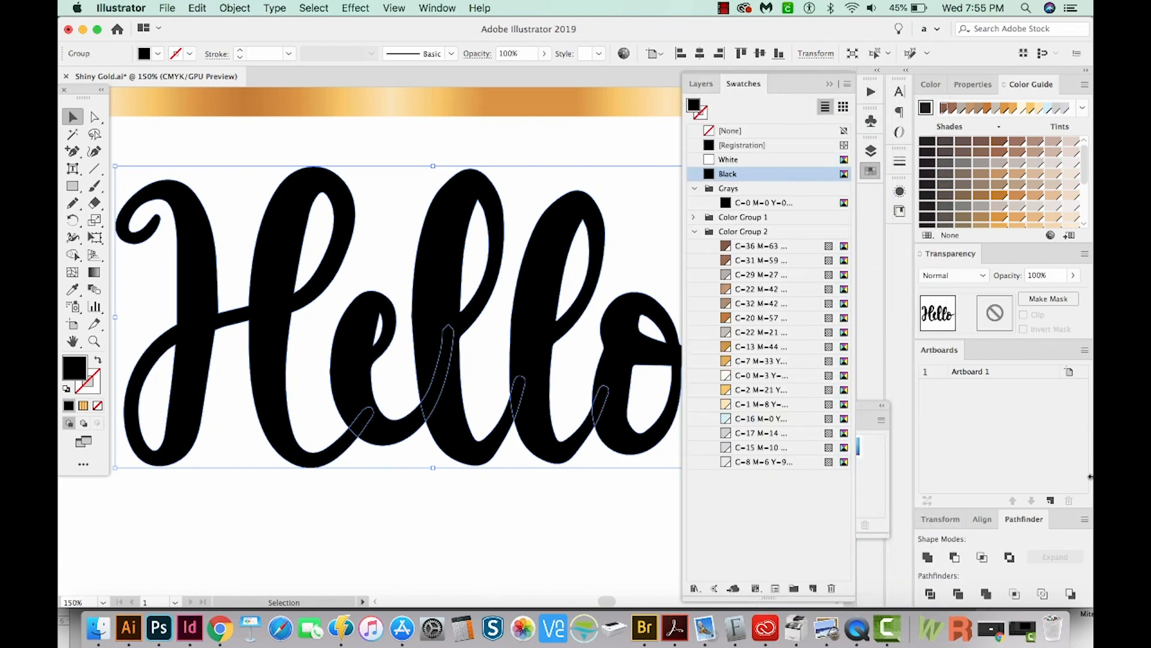
pyautogui.click(928, 557)
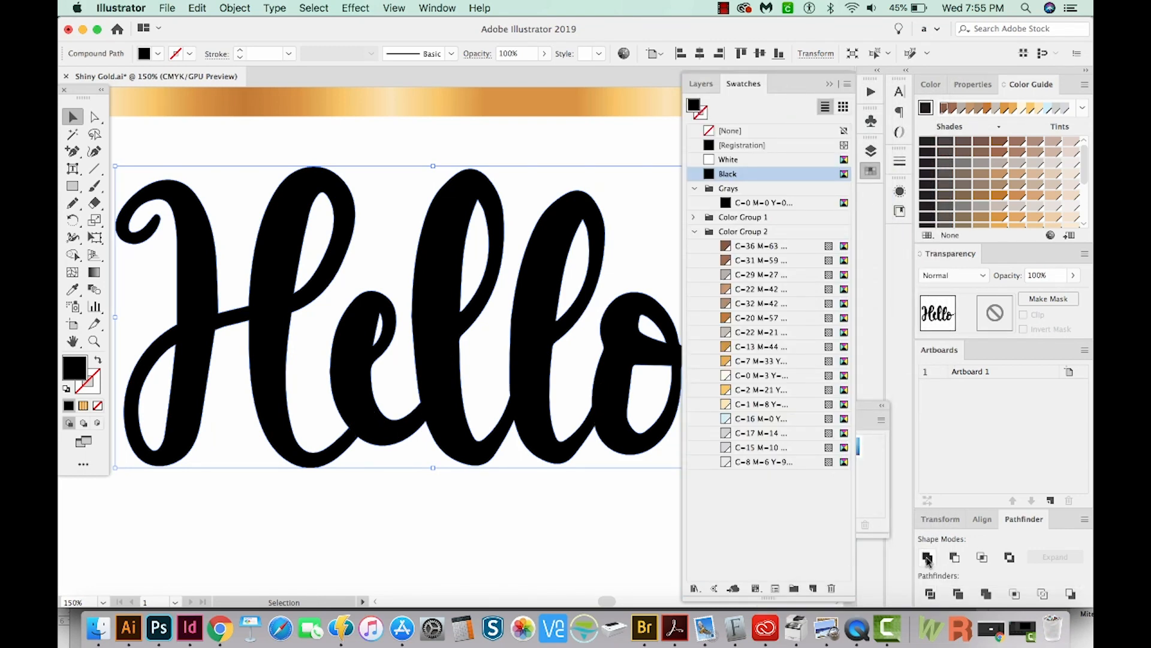
# Save the gold gradient of the rectangle above the black Hello as a swatch named New Gradient Swatch
pyautogui.press('super+minus')
pyautogui.press('super+minus')
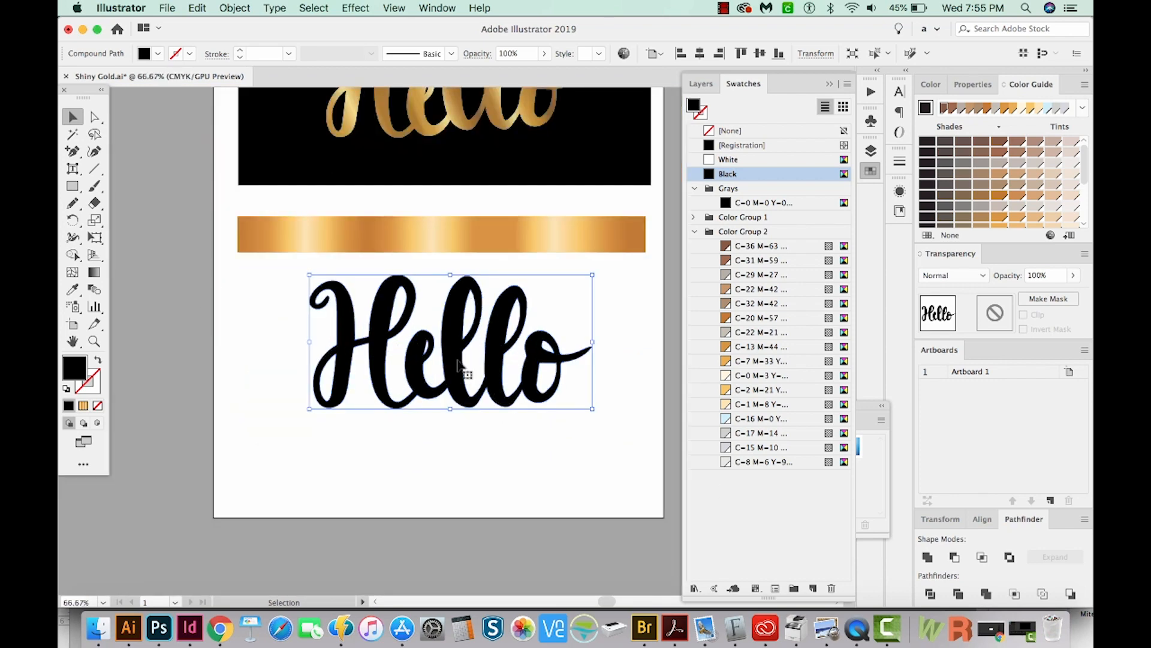
pyautogui.click(586, 235)
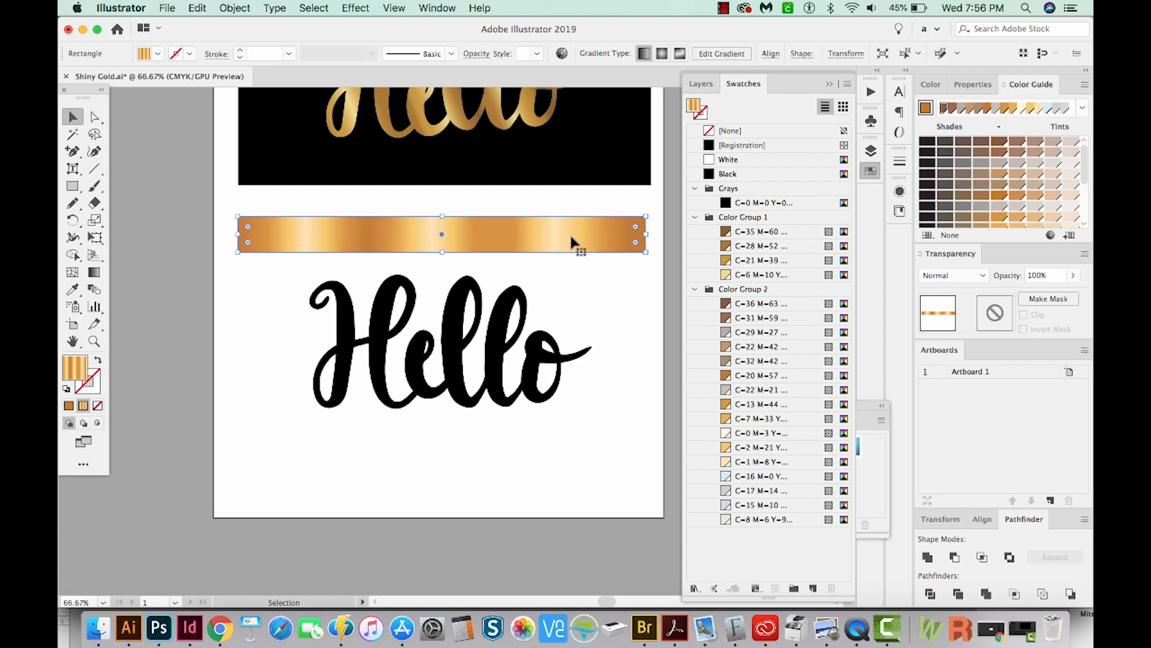
pyautogui.click(813, 588)
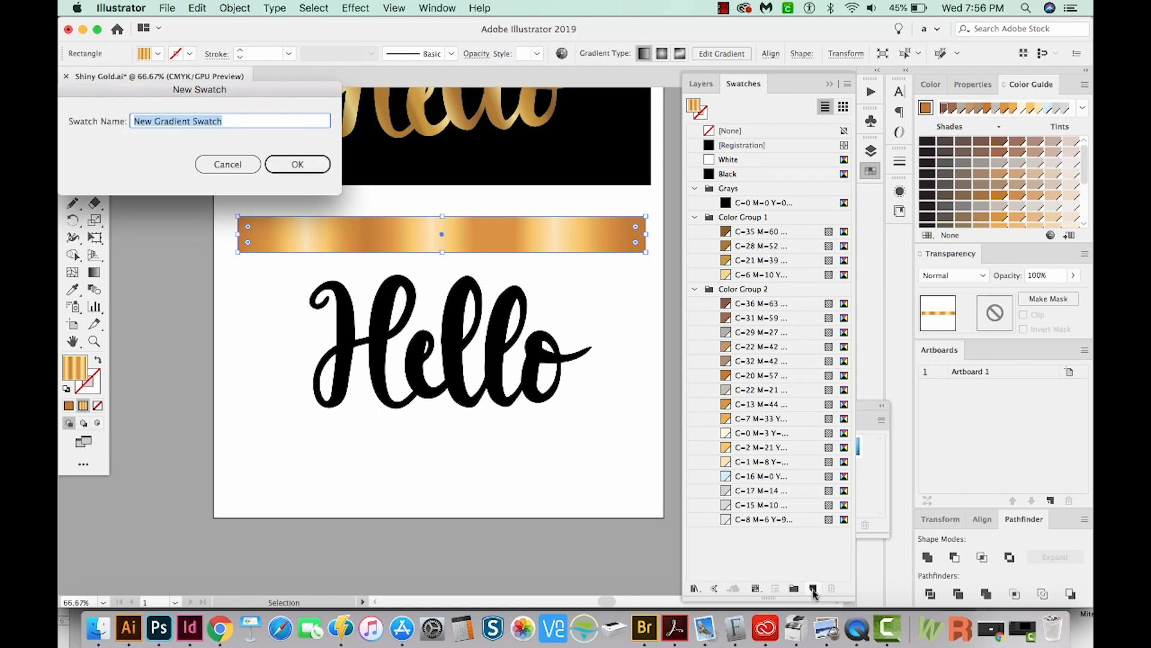
pyautogui.press('Return')
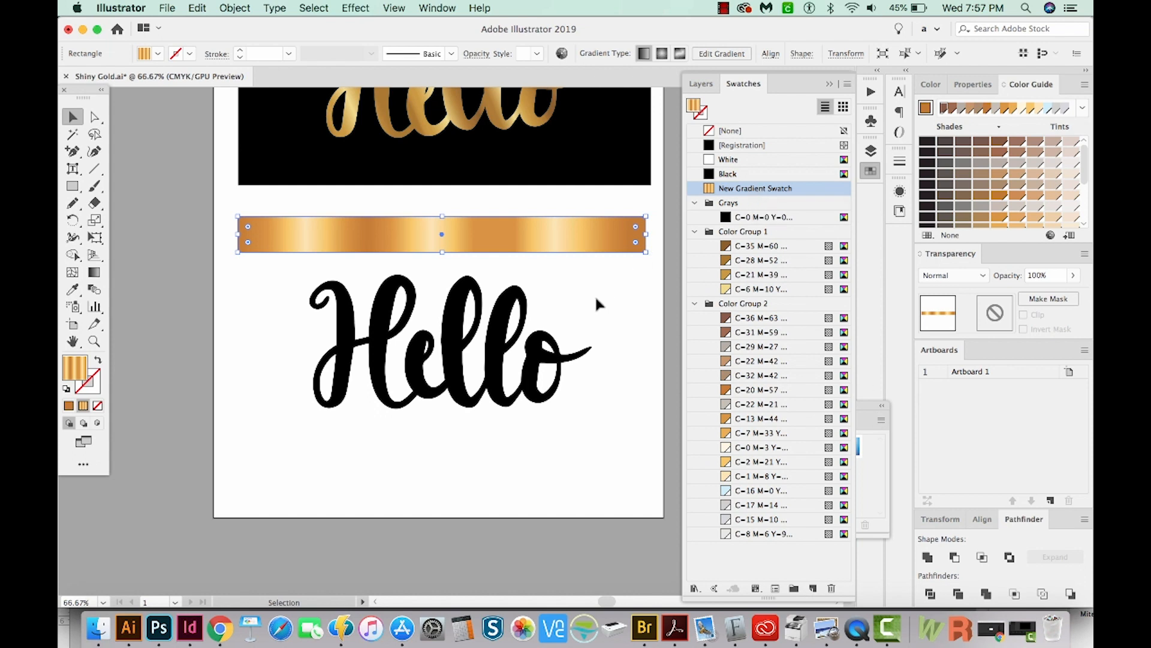
# Try New Gradient Swatch as the fill of the lower Hello lettering and clear the fill again
pyautogui.click(504, 367)
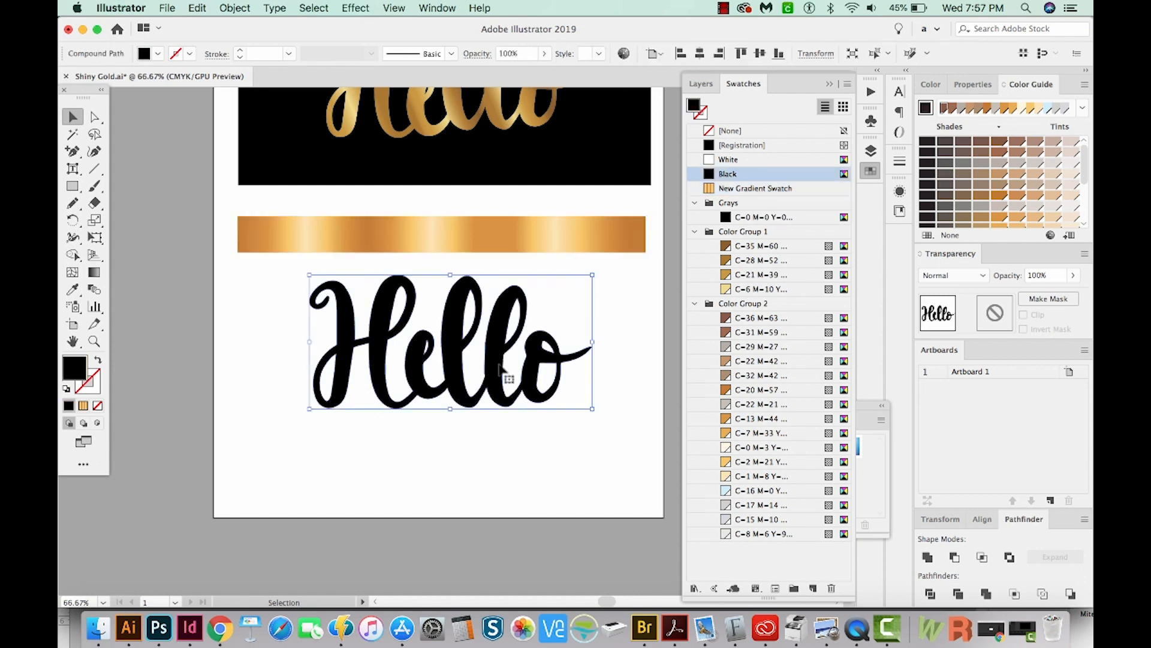
pyautogui.click(736, 189)
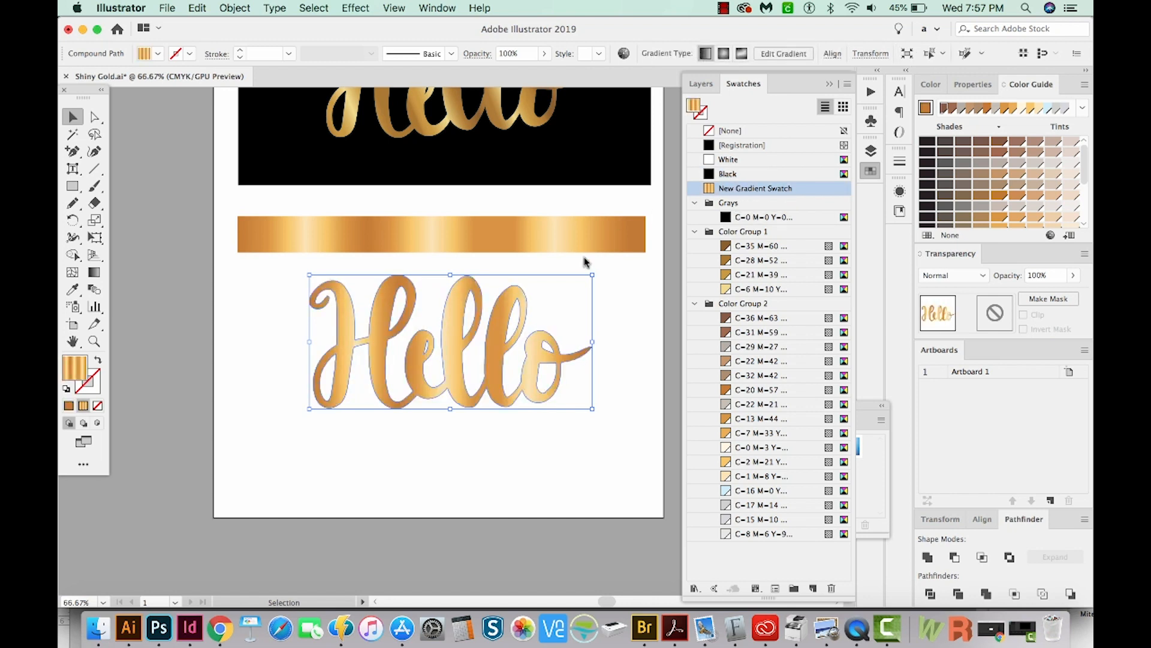
pyautogui.press('space')
pyautogui.moveTo(508, 350); pyautogui.dragTo(509, 404)
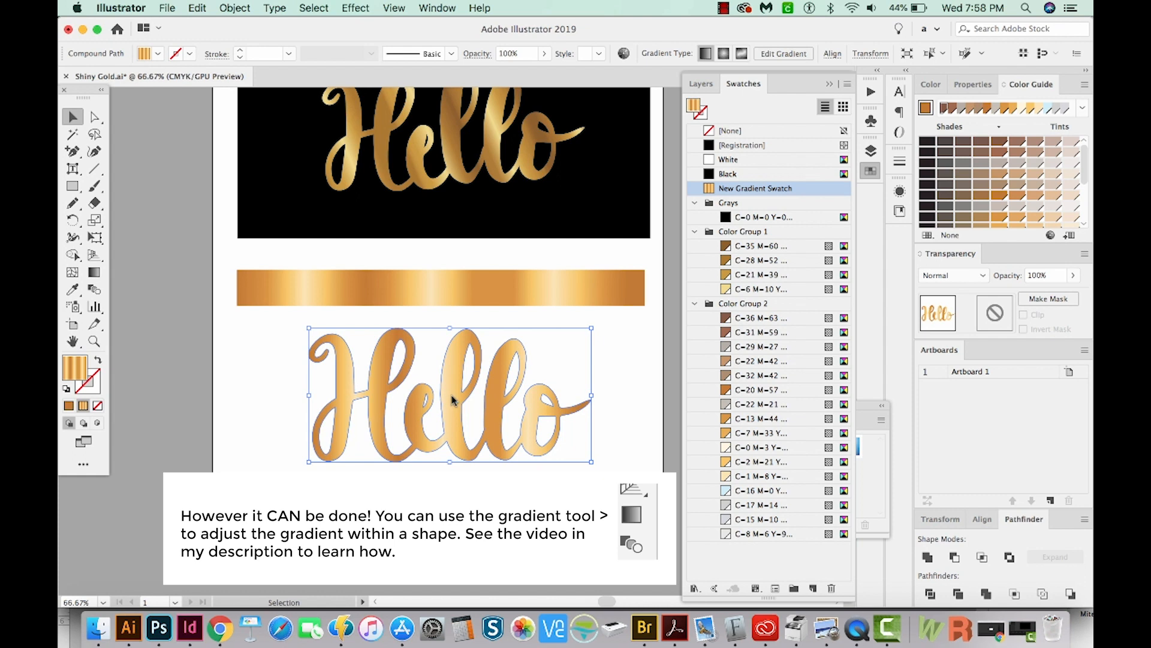
pyautogui.press('/')
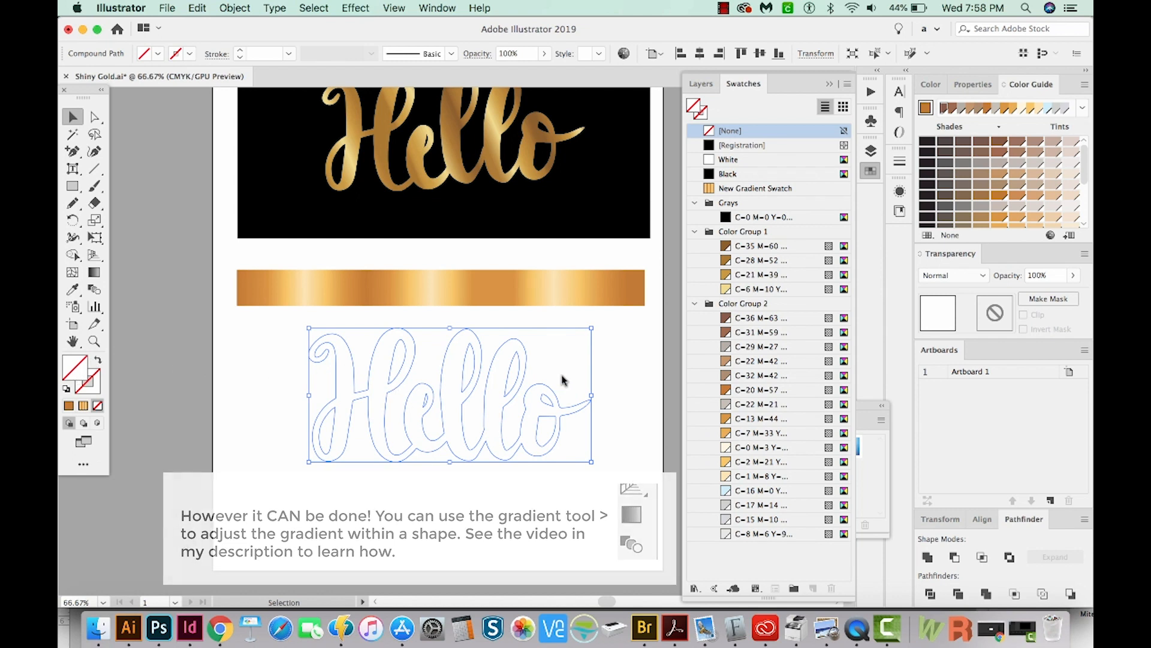
# Stretch the gradient rectangle down over the lettering area and place the Hello lettering in front of it with a Black fill
pyautogui.click(534, 298)
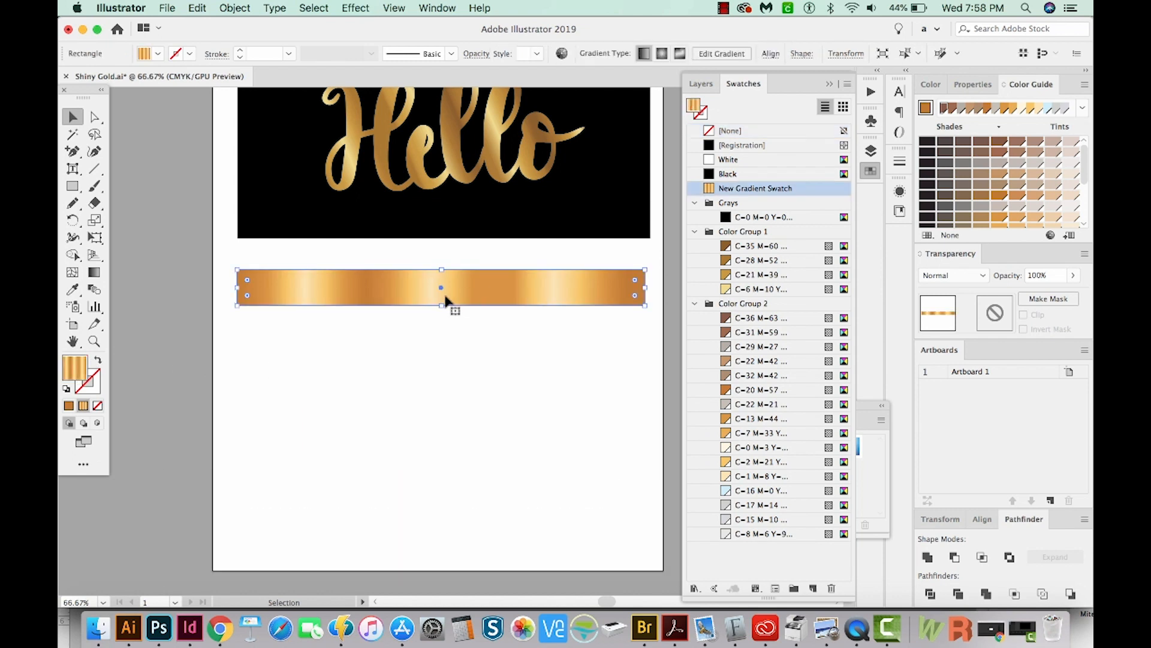
pyautogui.moveTo(442, 308); pyautogui.dragTo(431, 515)
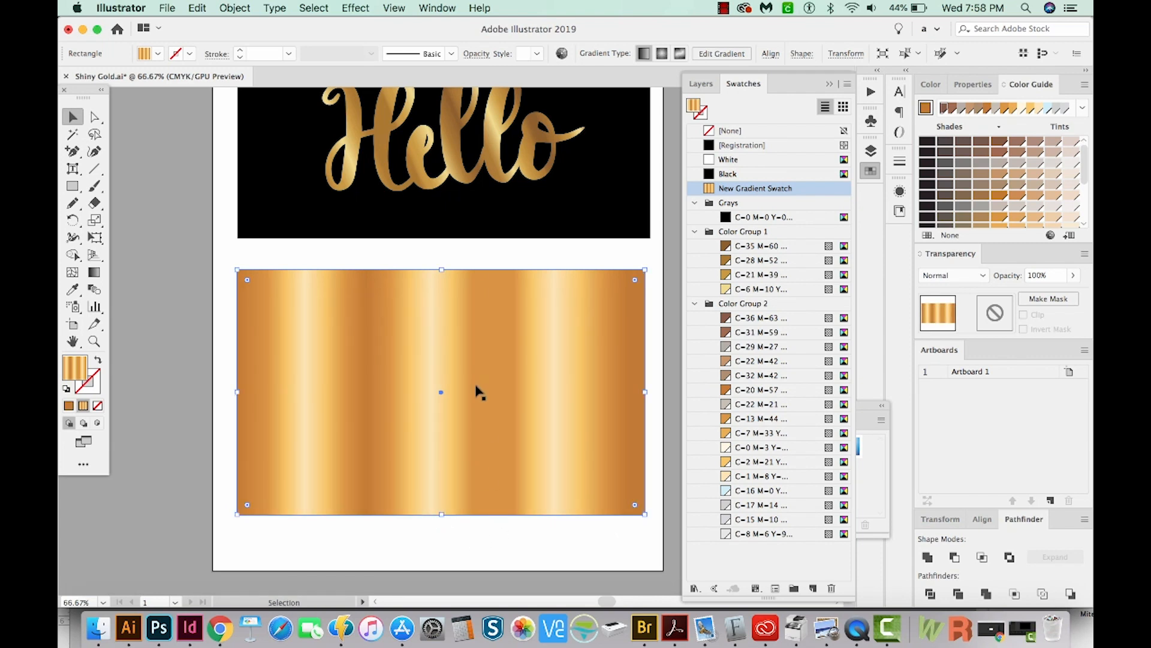
pyautogui.press('super+v')
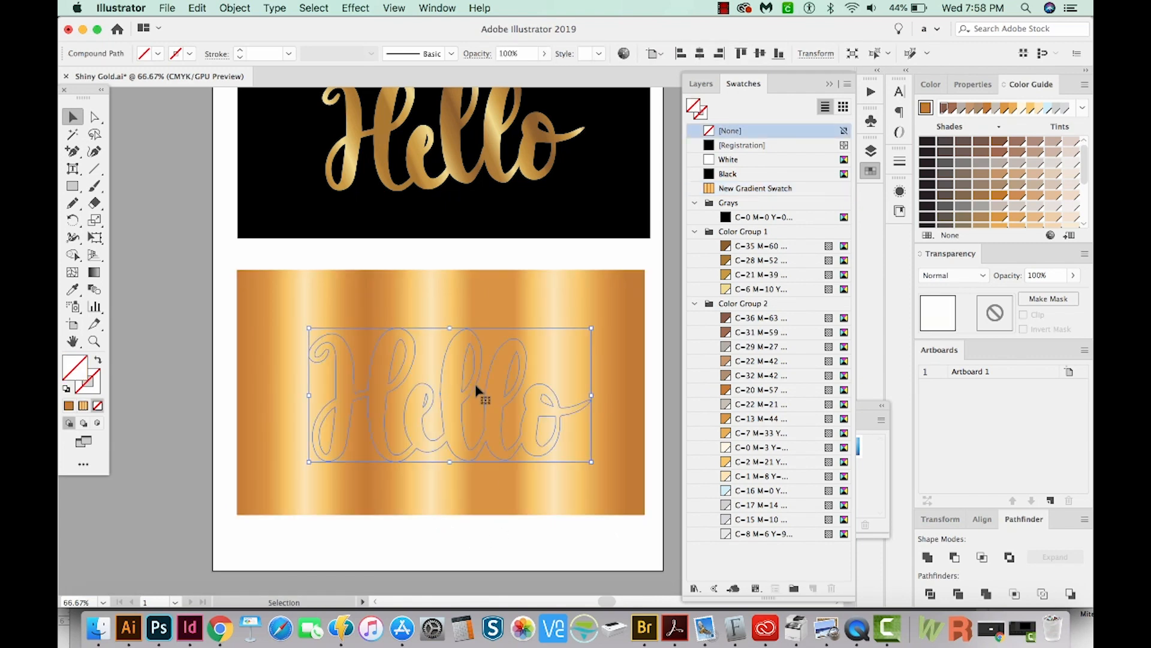
pyautogui.click(728, 174)
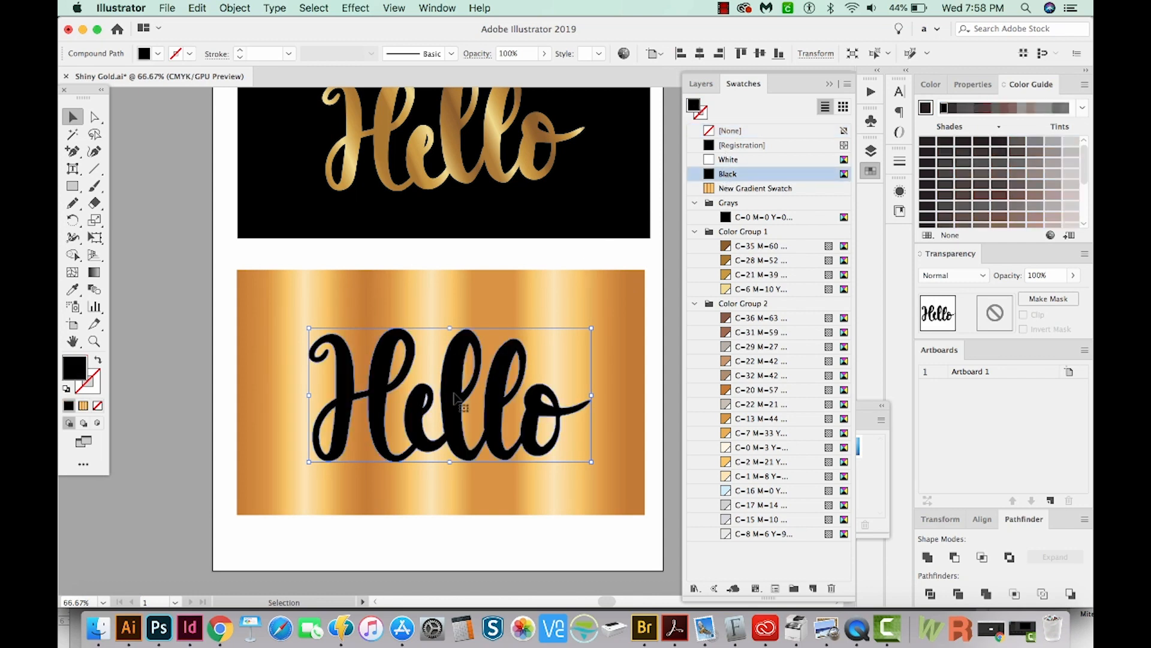
# Make the black Hello lettering on the gradient rectangle a compound path
pyautogui.click(473, 282)
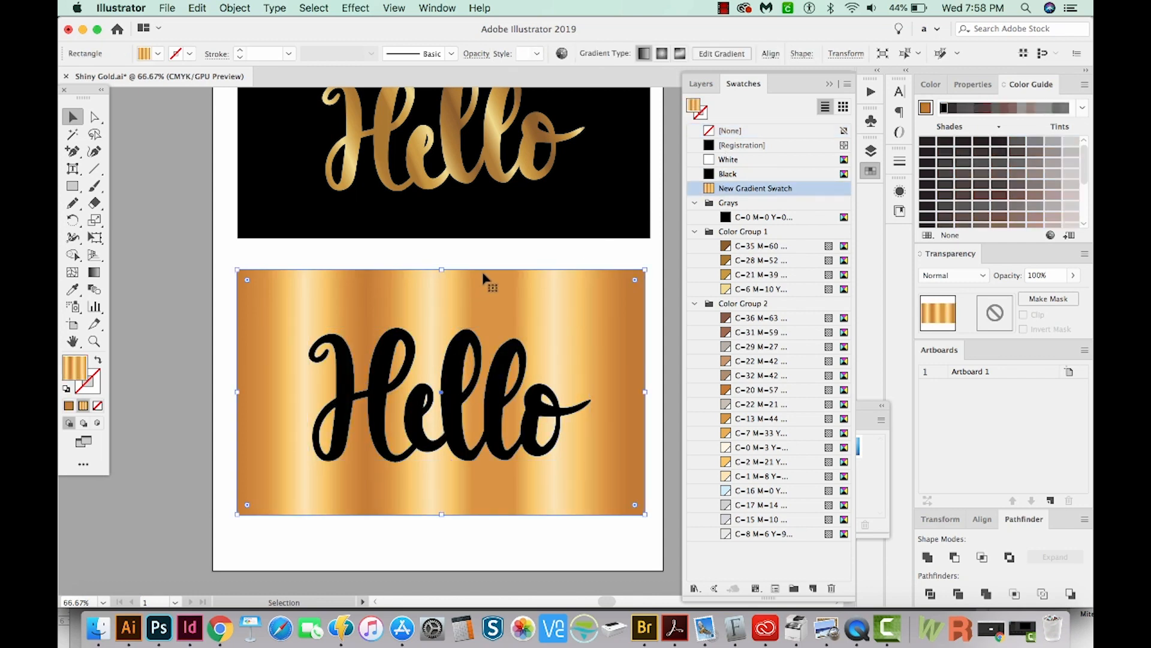
pyautogui.click(456, 381)
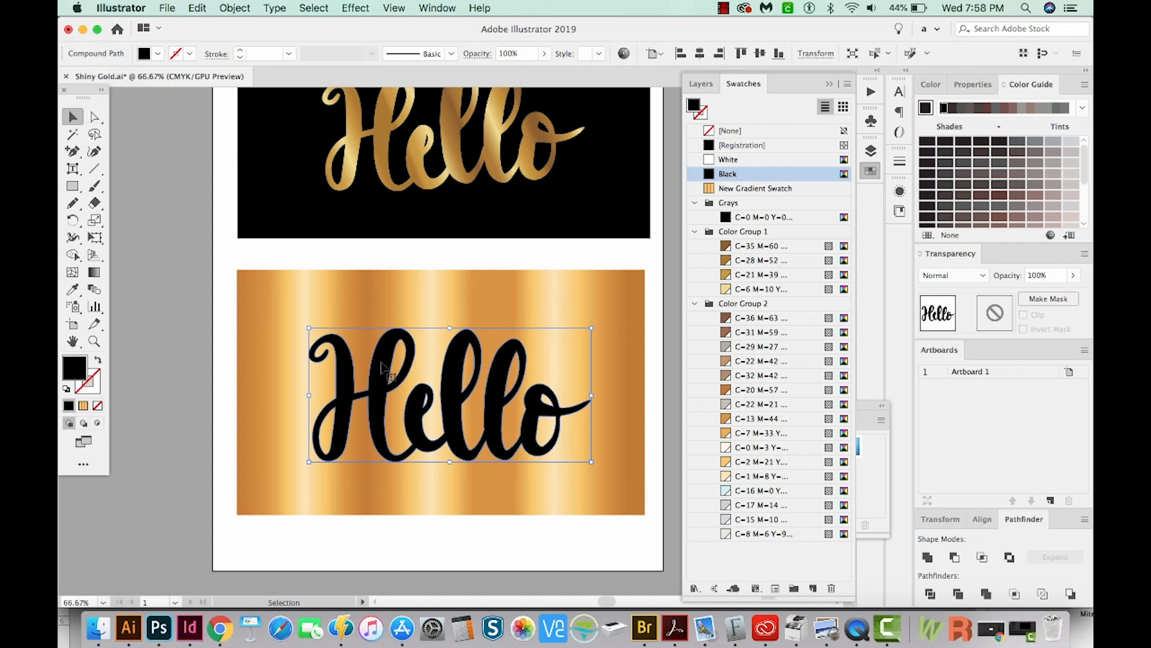
pyautogui.click(237, 9)
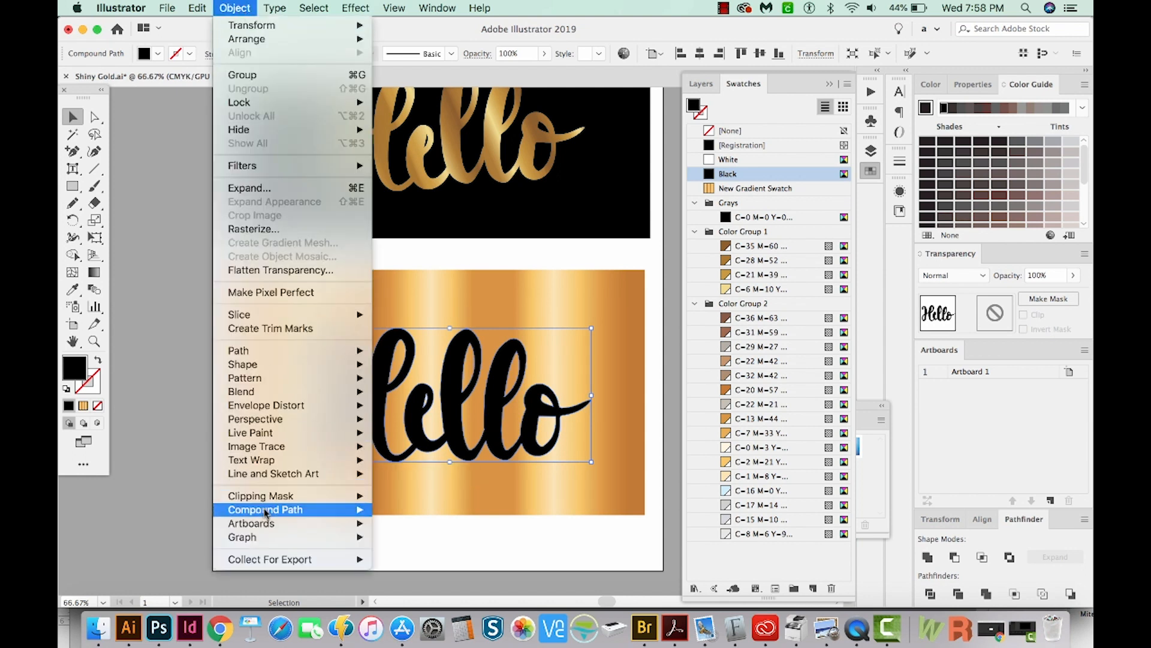
pyautogui.moveTo(259, 509)
pyautogui.click(406, 510)
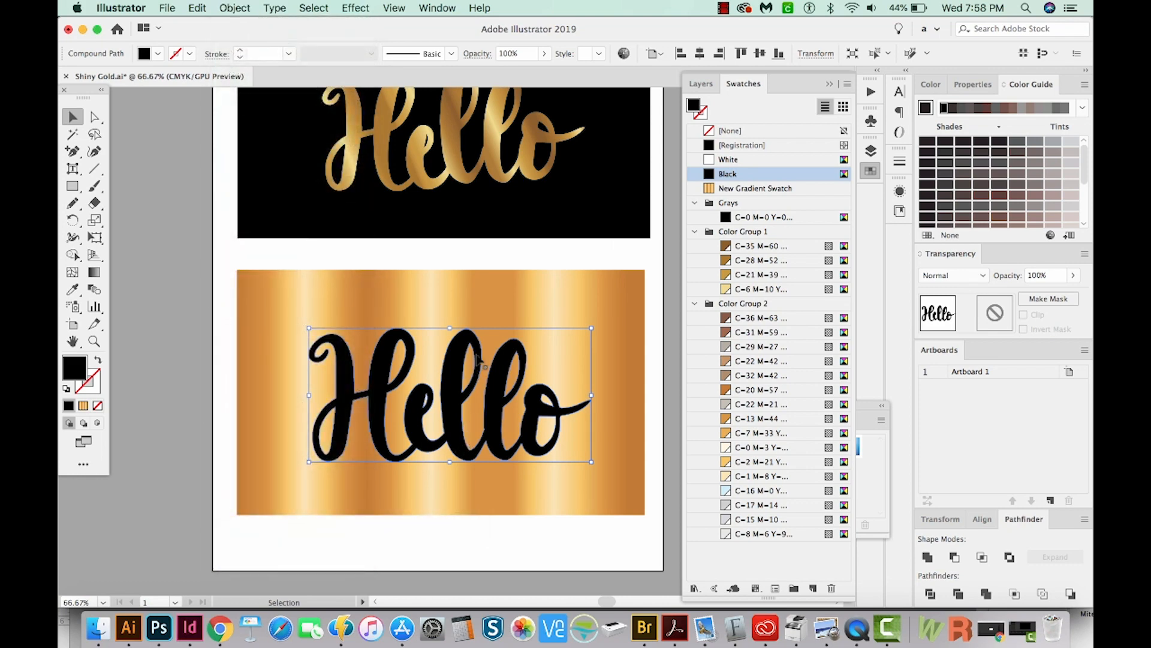
# Make a clipping mask from the black Hello lettering and the gradient rectangle, and deselect the result
pyautogui.keyDown('shift'); pyautogui.click(474, 300); pyautogui.keyUp('shift')
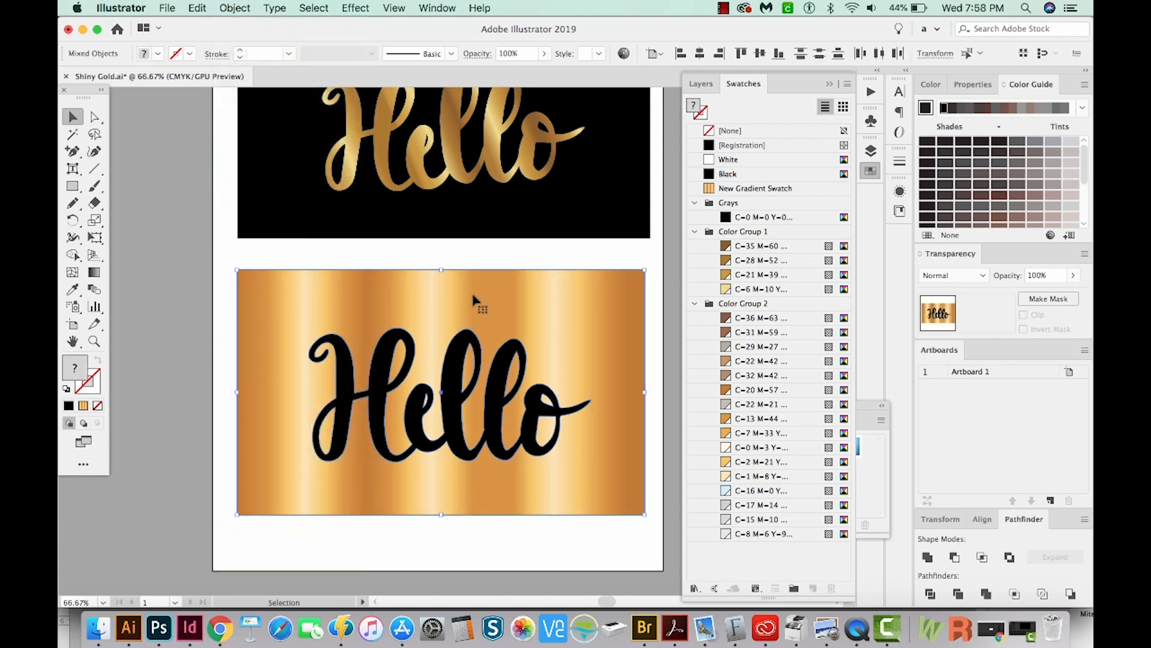
pyautogui.press('super+7')
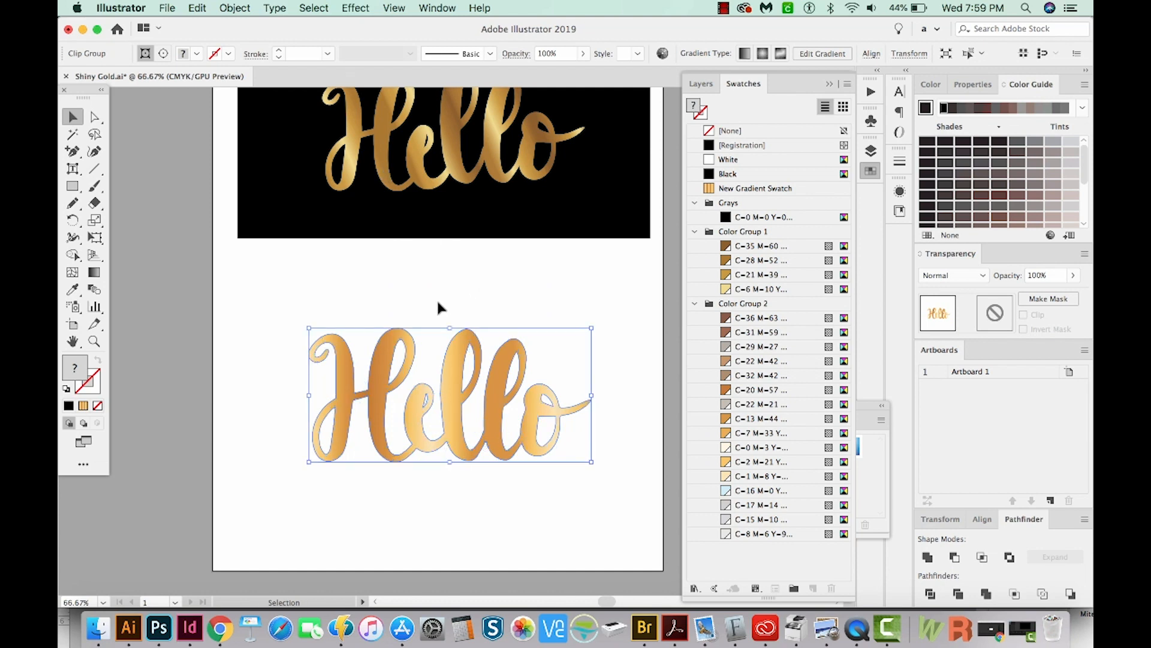
pyautogui.click(496, 289)
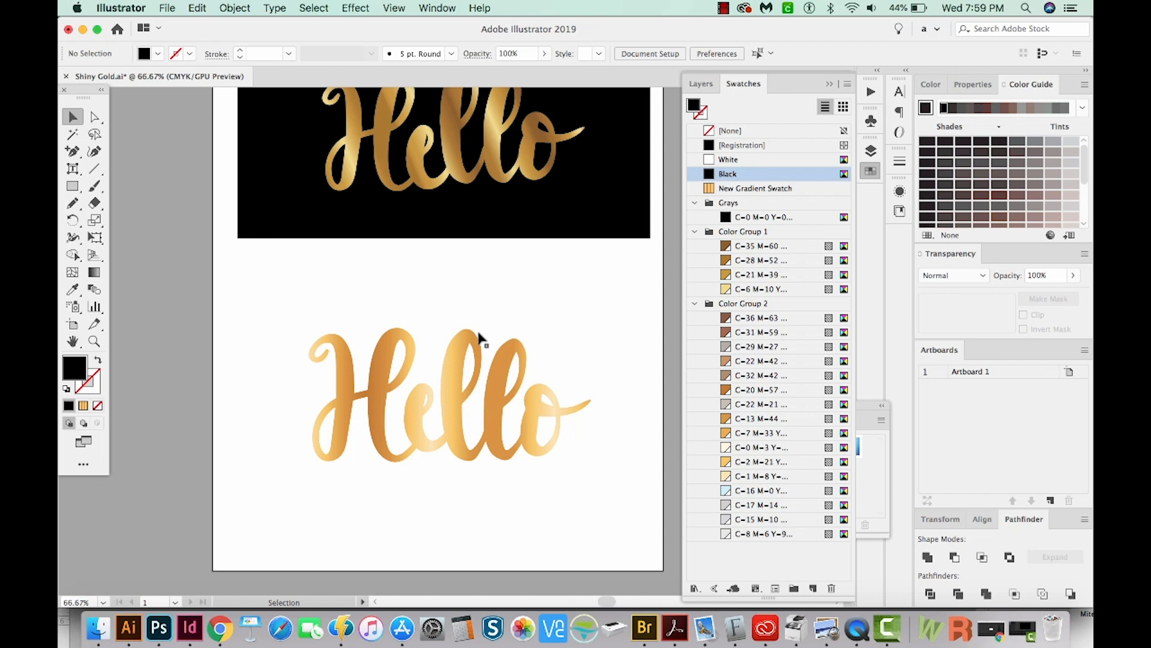
# Rotate the clipped gradient rectangle counterclockwise inside the Hello mask and narrow it so the highlights fall diagonally across the letters
pyautogui.press('a')
pyautogui.click(449, 372)
pyautogui.press('r')
pyautogui.moveTo(231, 261); pyautogui.dragTo(154, 354)
pyautogui.press('v')
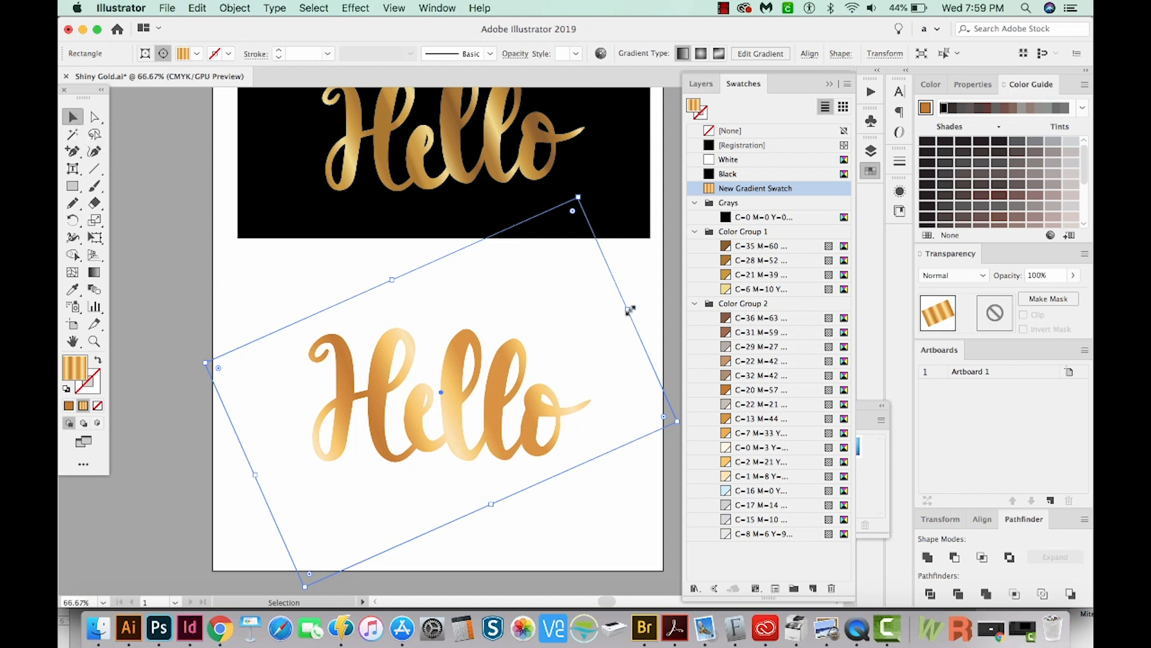
pyautogui.moveTo(626, 310); pyautogui.dragTo(582, 329)
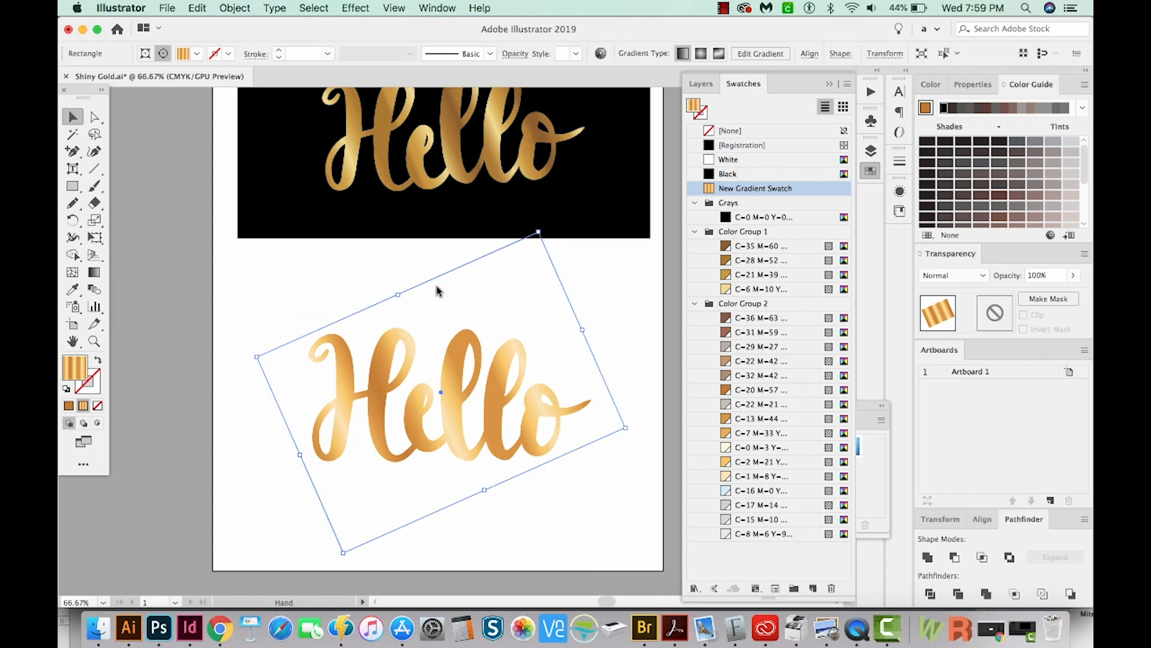
# Draw a black rectangle around the lower Hello lettering, matching the upper background, and send it to the back
pyautogui.scroll(2, 437, 290)
pyautogui.click(617, 131)
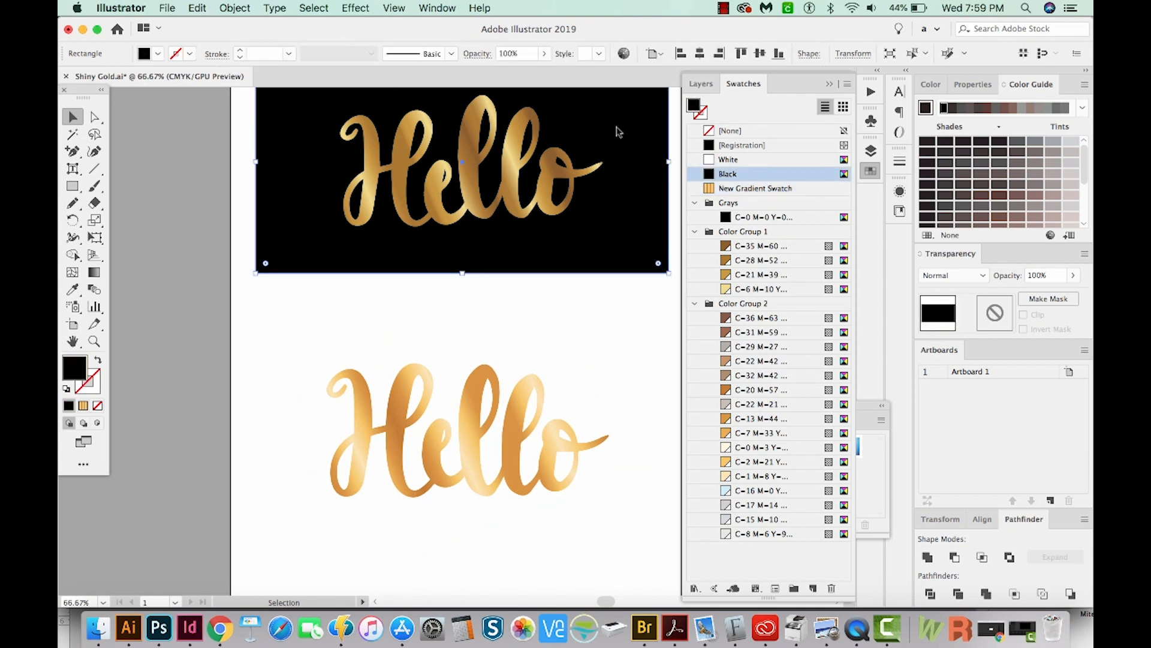
pyautogui.press('m')
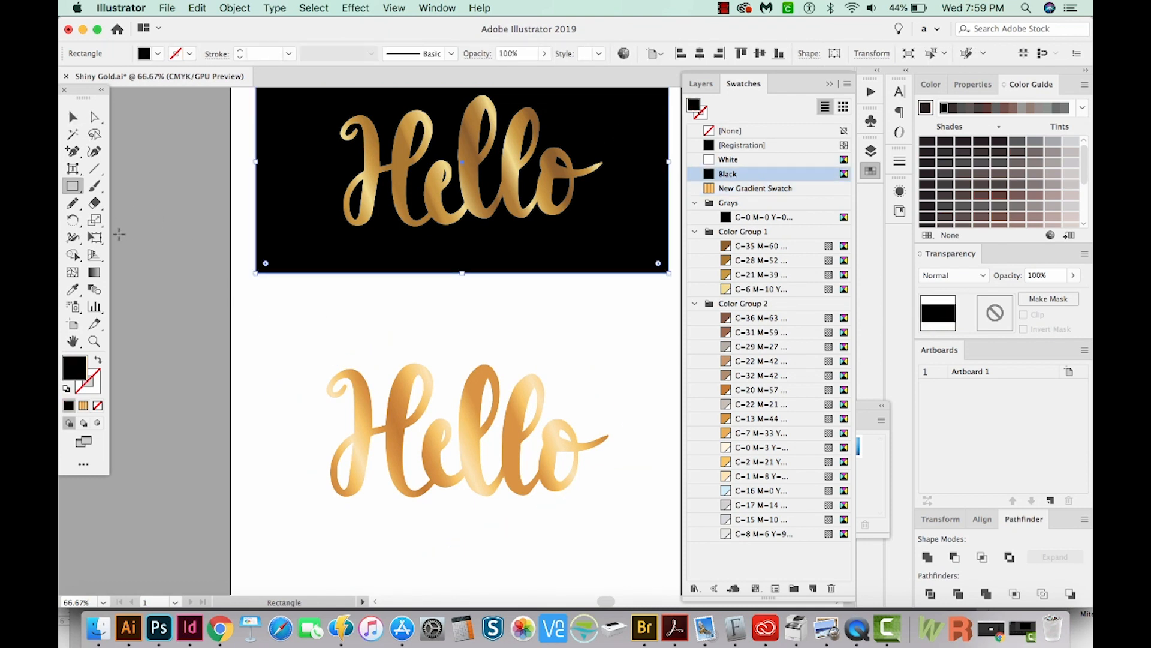
pyautogui.moveTo(279, 332); pyautogui.dragTo(650, 538)
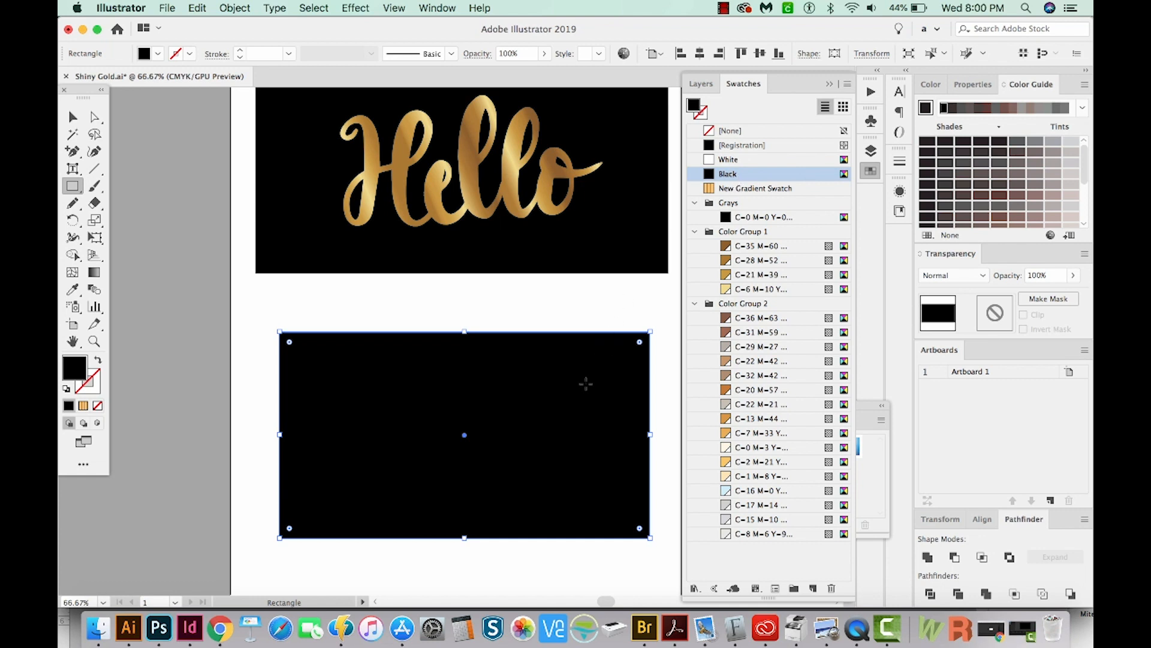
pyautogui.press('super+shift+bracketleft')
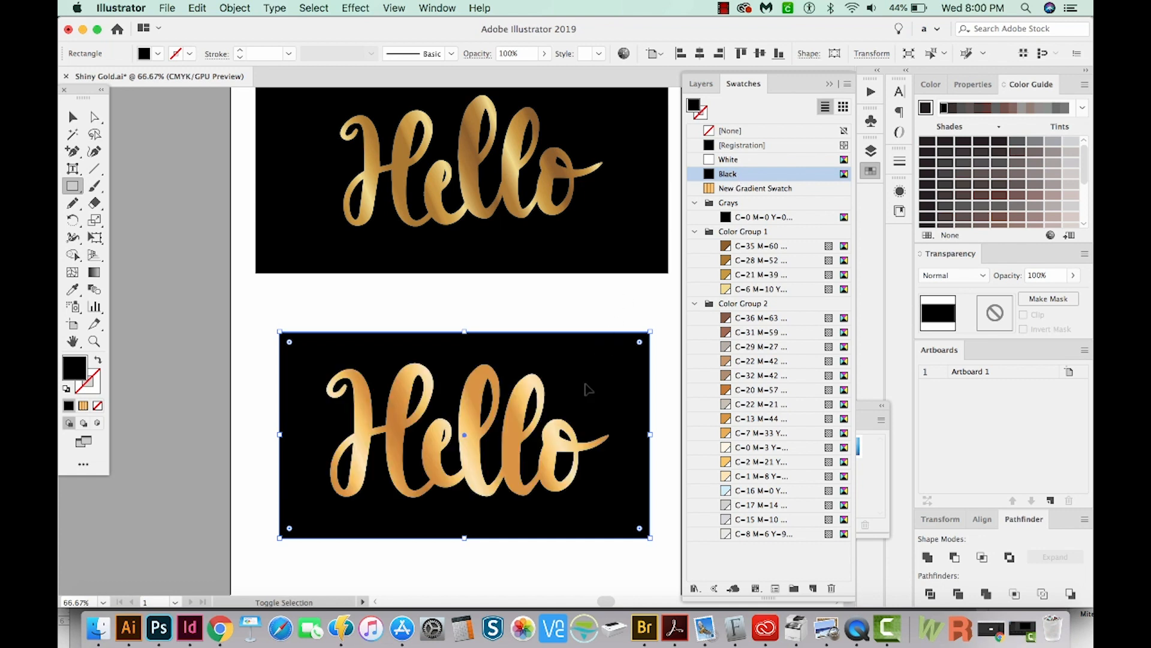
# Draw a narrow rectangle filled with the gold gradient as a strip between the two black rectangles
pyautogui.click(586, 383)
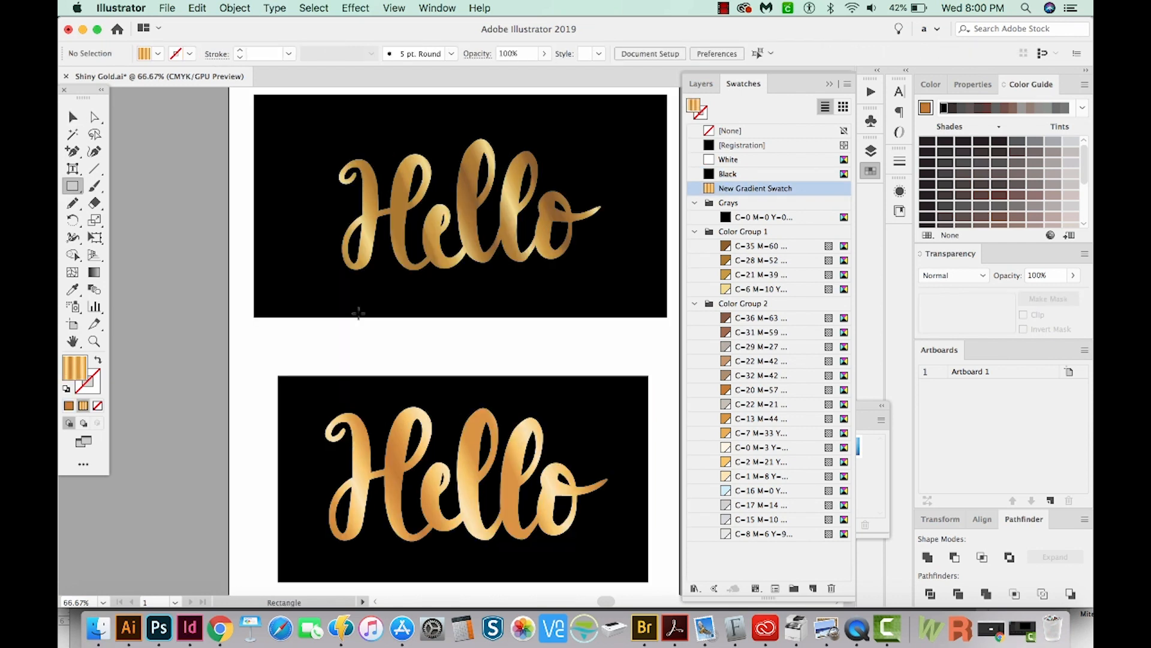
pyautogui.moveTo(253, 327); pyautogui.dragTo(658, 369)
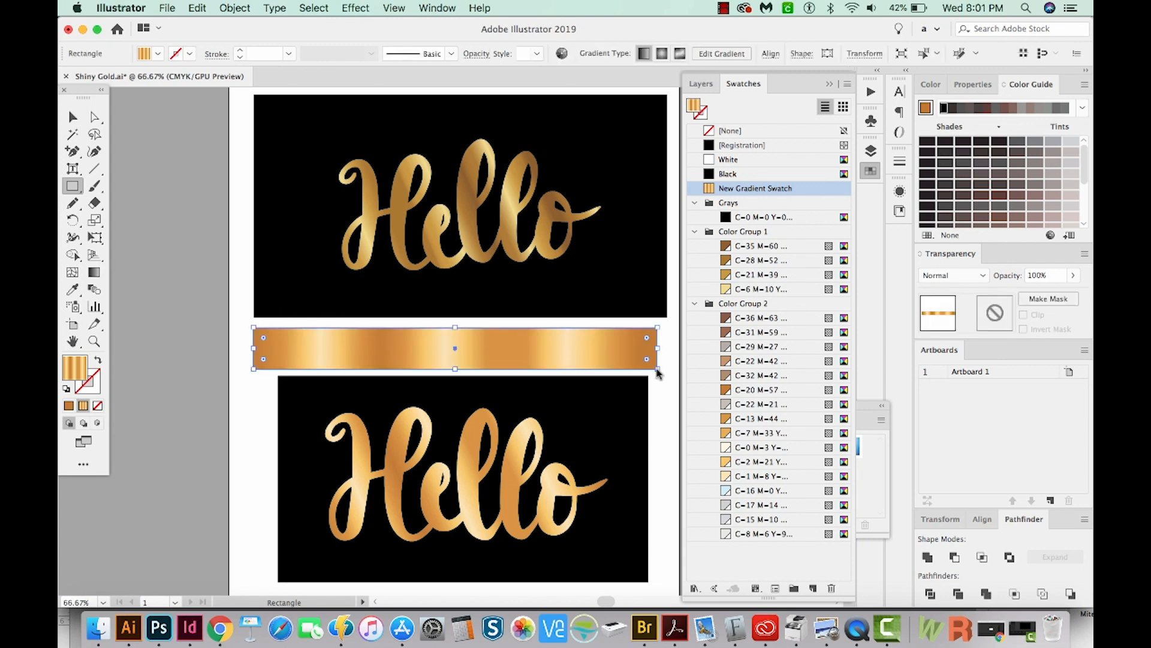
pyautogui.press('v')
# Add a white highlight stop at 16.62% to the strip's gradient and copy it to the other two pale bands
pyautogui.click(437, 8)
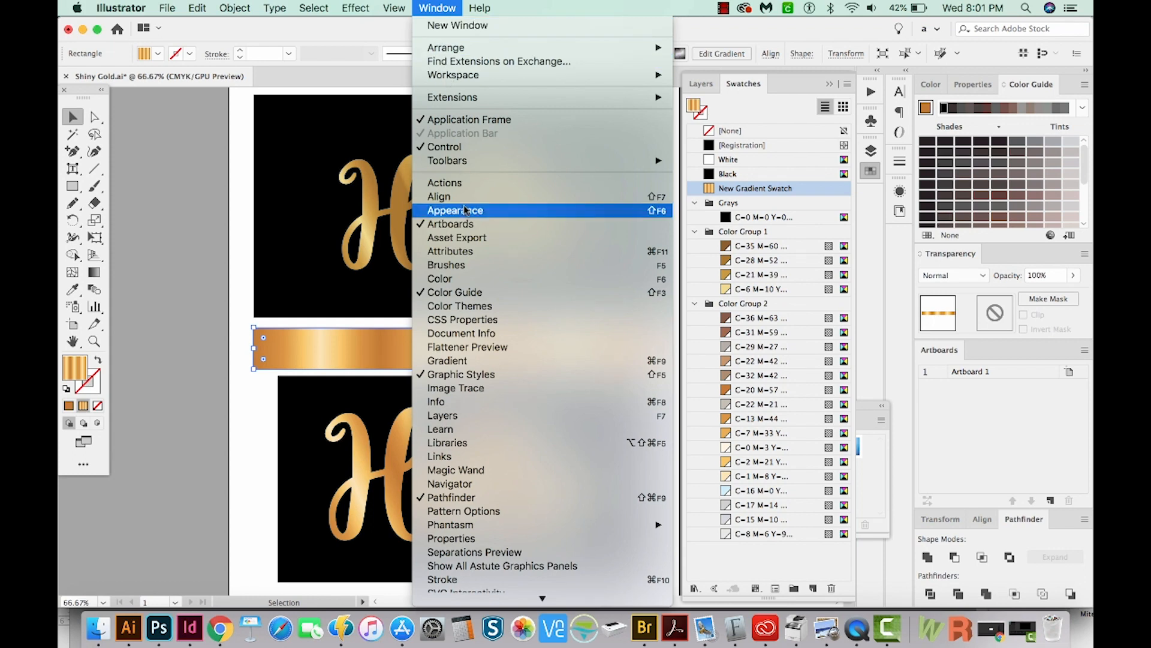
pyautogui.click(447, 360)
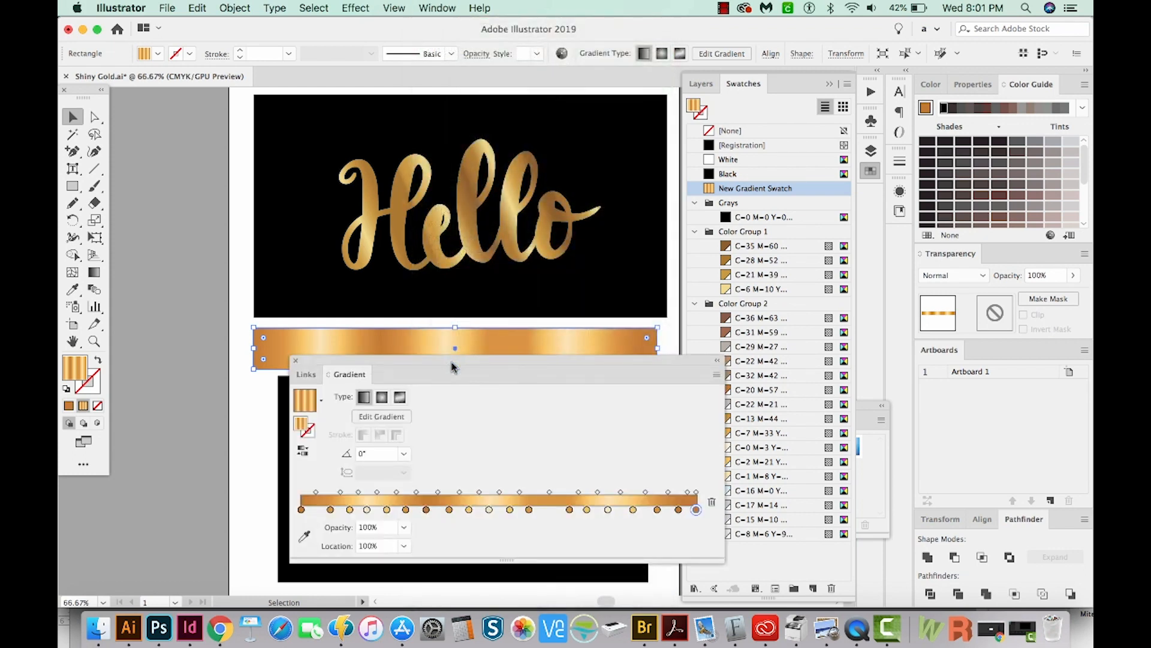
pyautogui.click(367, 510)
pyautogui.click(376, 510)
pyautogui.moveTo(376, 510); pyautogui.dragTo(371, 511)
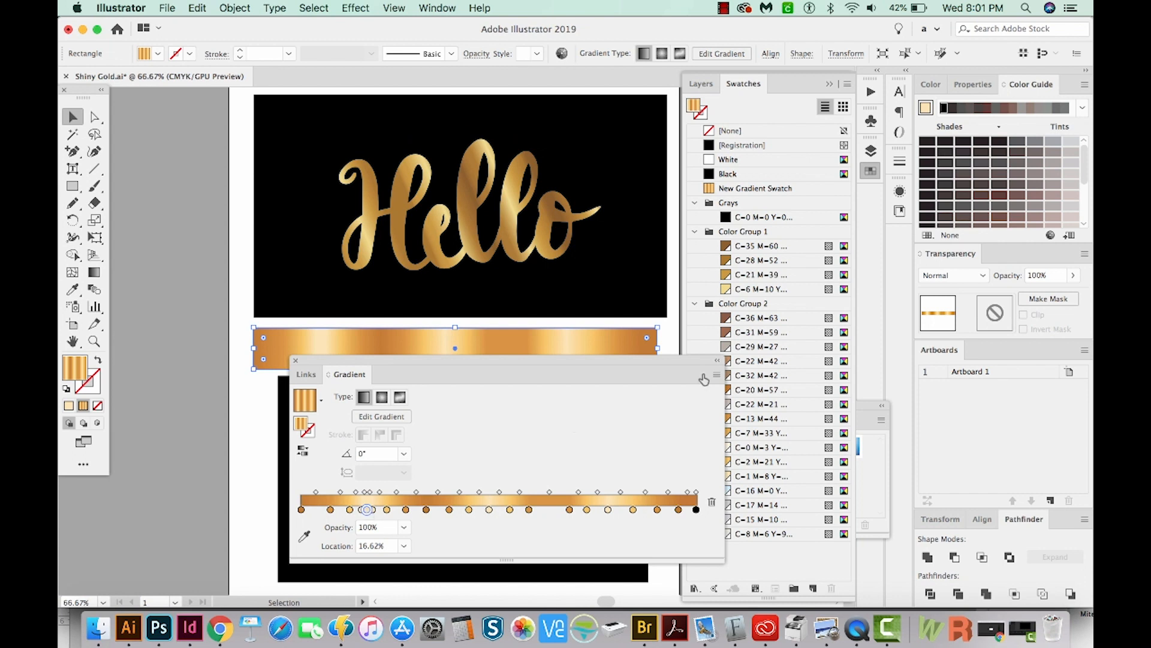
pyautogui.moveTo(705, 379); pyautogui.dragTo(630, 380)
pyautogui.moveTo(293, 511); pyautogui.dragTo(293, 511)
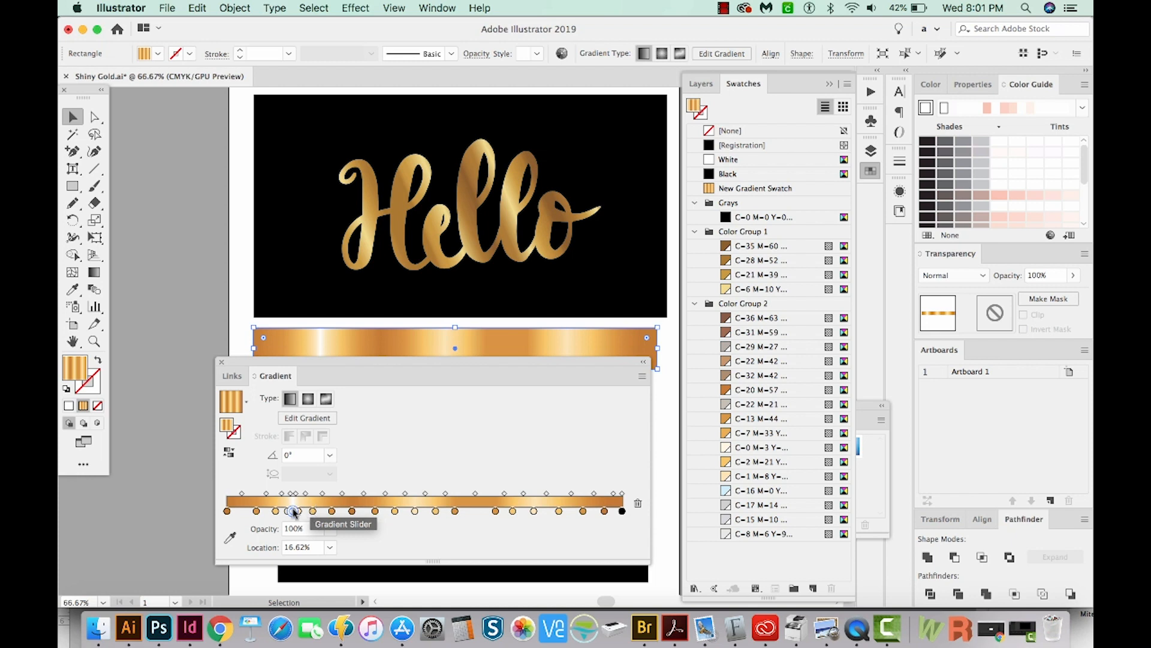
pyautogui.moveTo(294, 515); pyautogui.dragTo(548, 516)
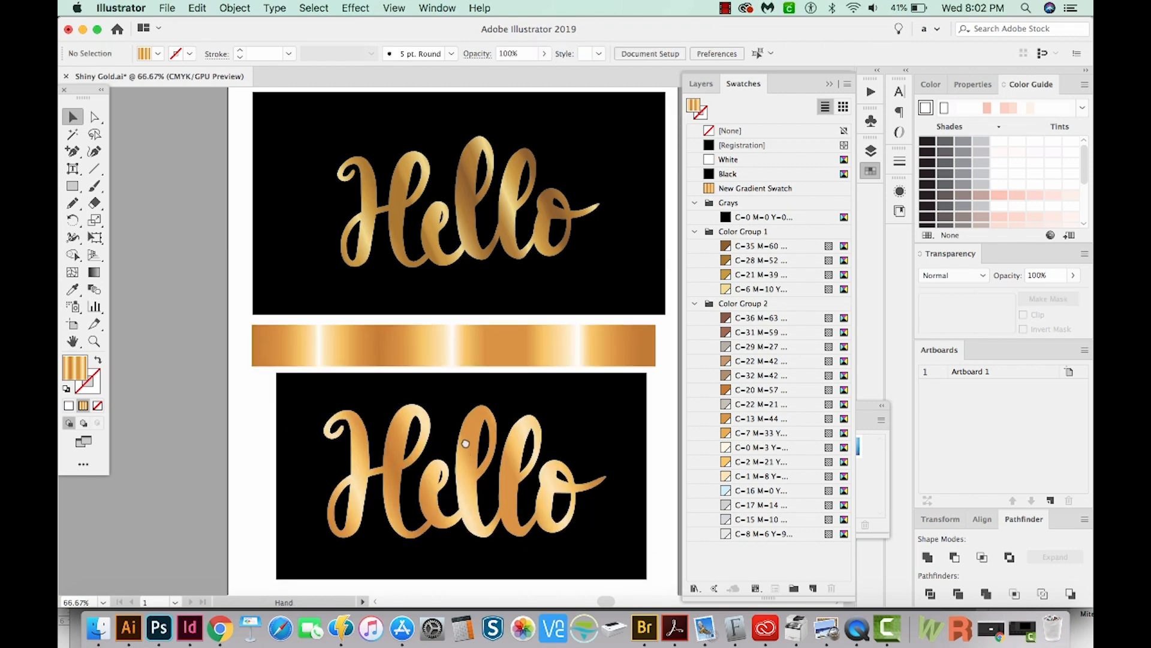
# Release the clipping mask of the lower Hello lettering and delete its old rotated gradient rectangle
pyautogui.scroll(-1, 465, 445)
pyautogui.click(465, 444)
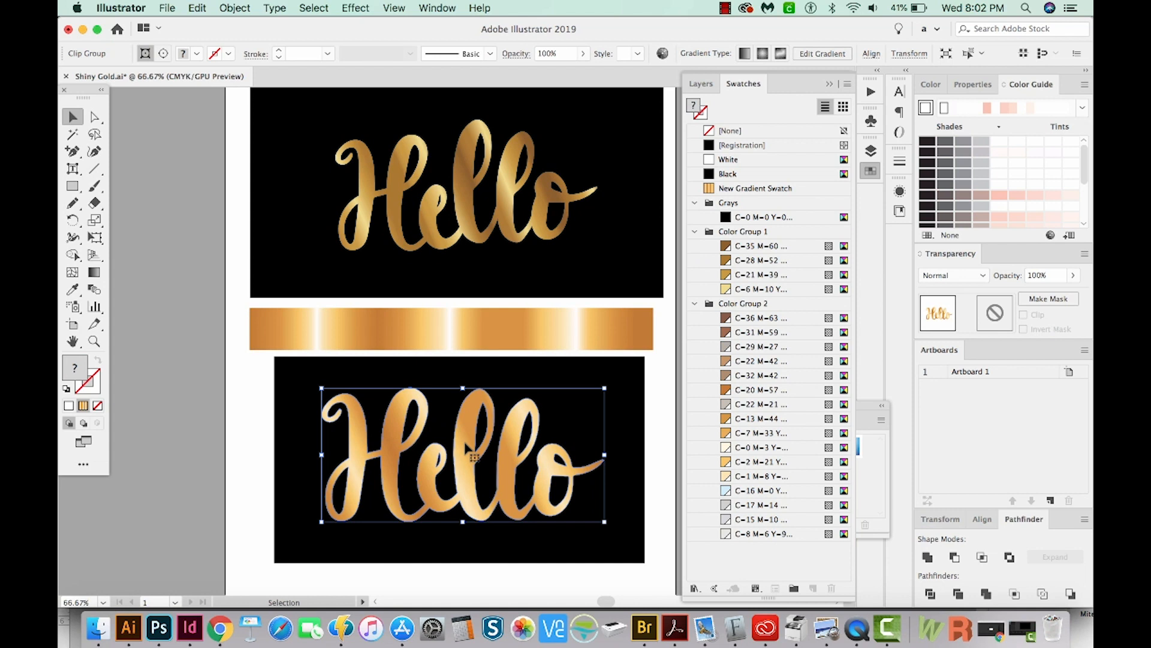
pyautogui.press('super+alt')
pyautogui.keyDown('alt'); pyautogui.keyDown('super'); pyautogui.click(467, 448); pyautogui.keyUp('super'); pyautogui.keyUp('alt')
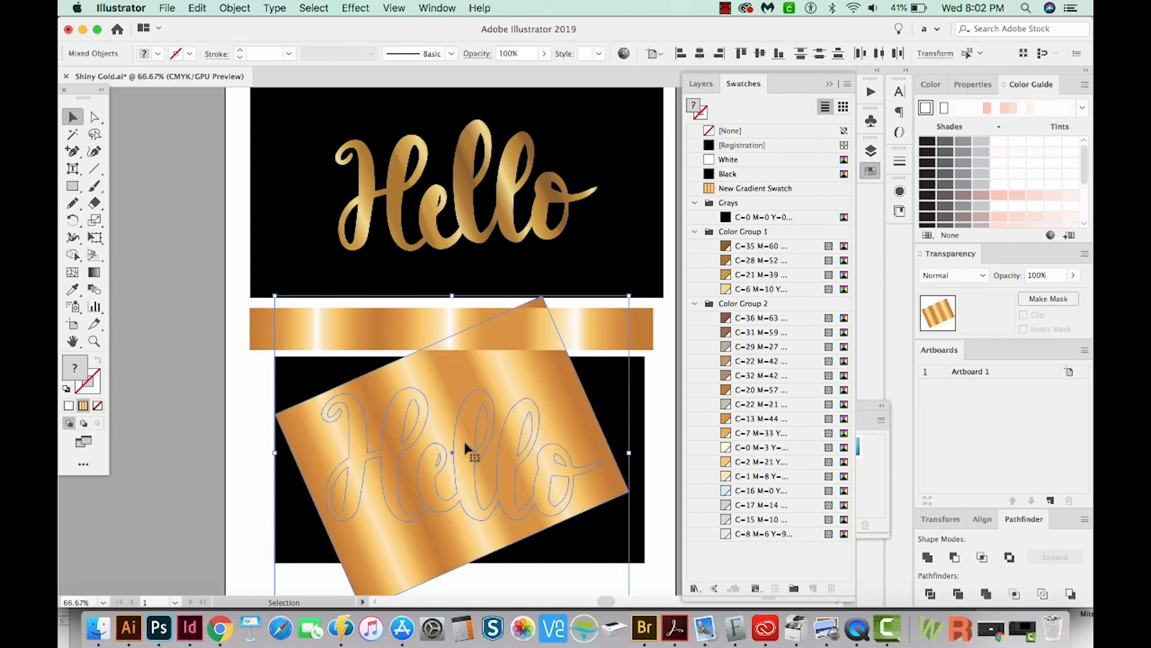
pyautogui.press('super+shift+a')
pyautogui.click(521, 381)
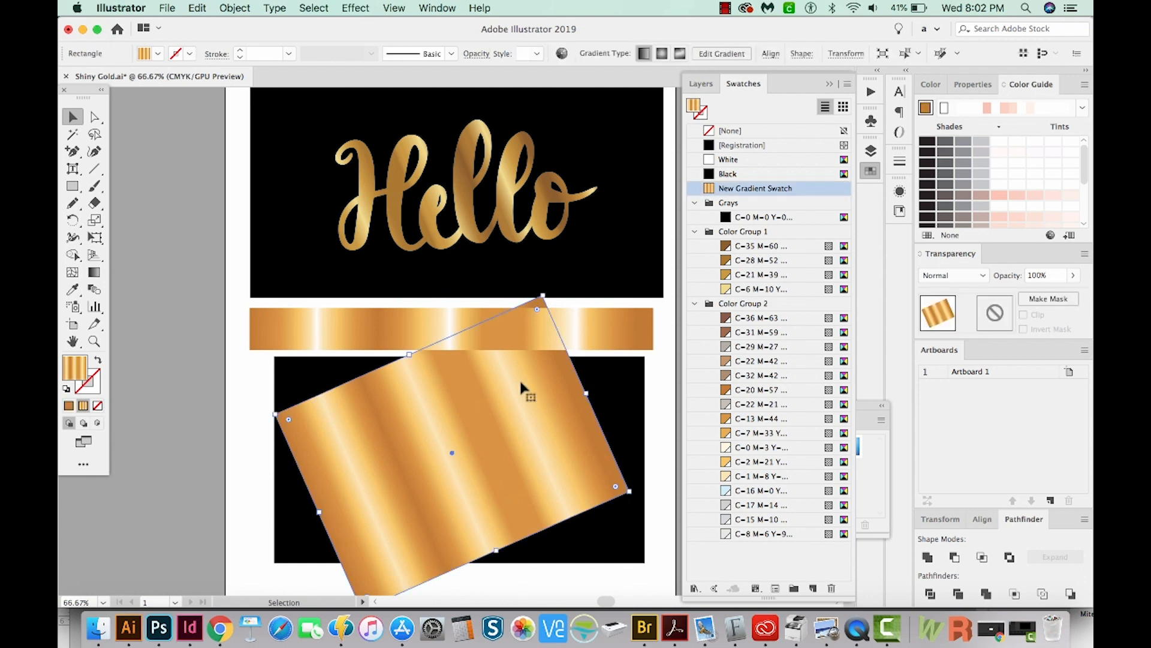
pyautogui.press('Delete')
# Duplicate the gradient strip downward, stretch the copy behind the lower Hello outline, and move the black rectangle aside
pyautogui.click(529, 312)
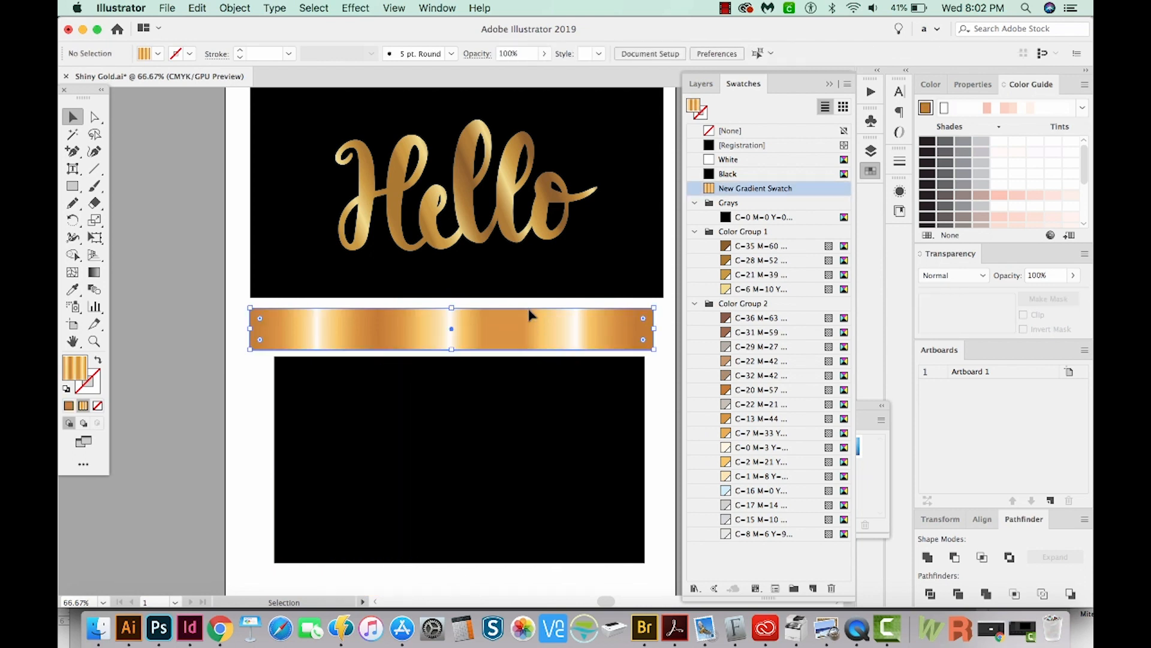
pyautogui.moveTo(530, 314); pyautogui.dragTo(446, 564)
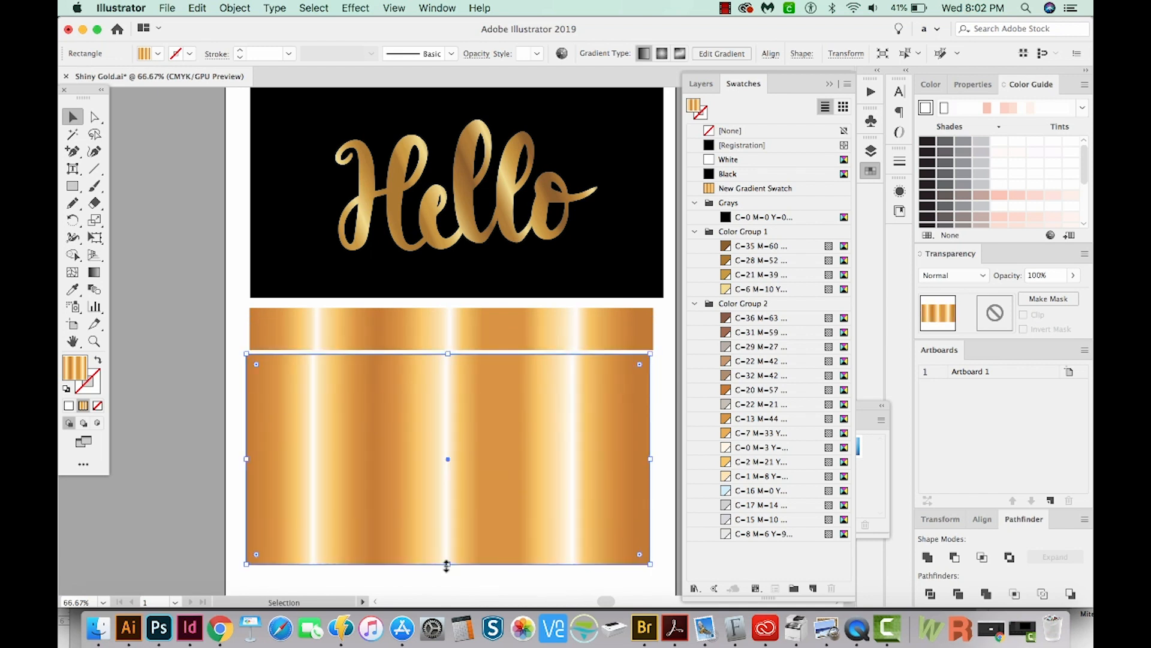
pyautogui.press('super')
pyautogui.press('super+v')
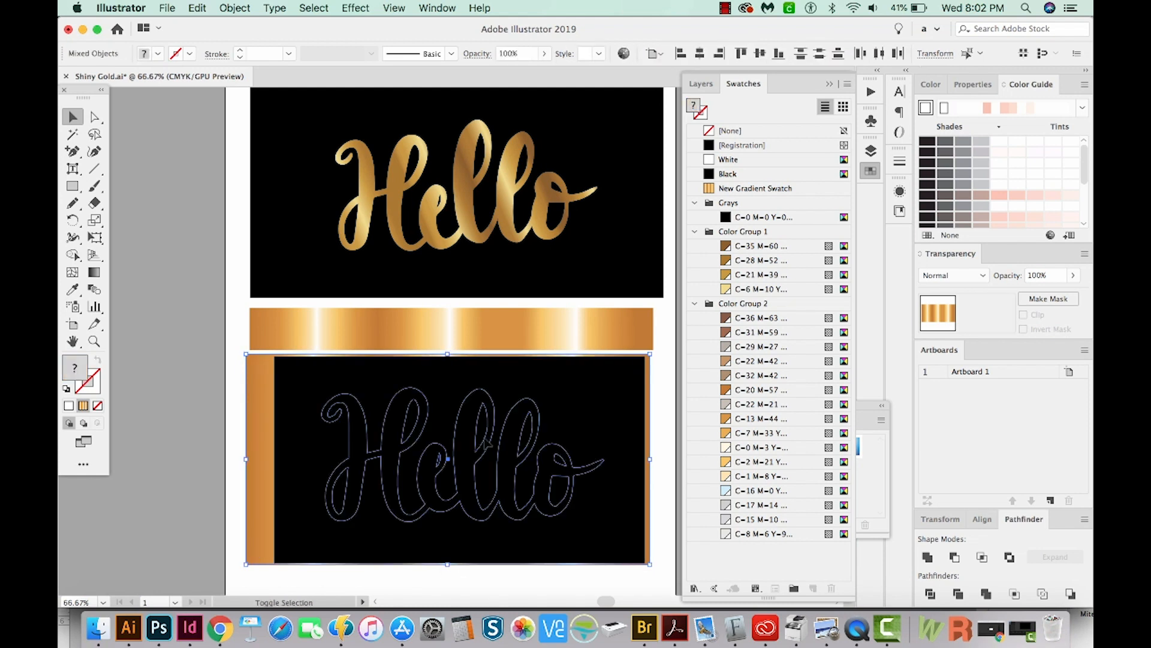
pyautogui.click(295, 458)
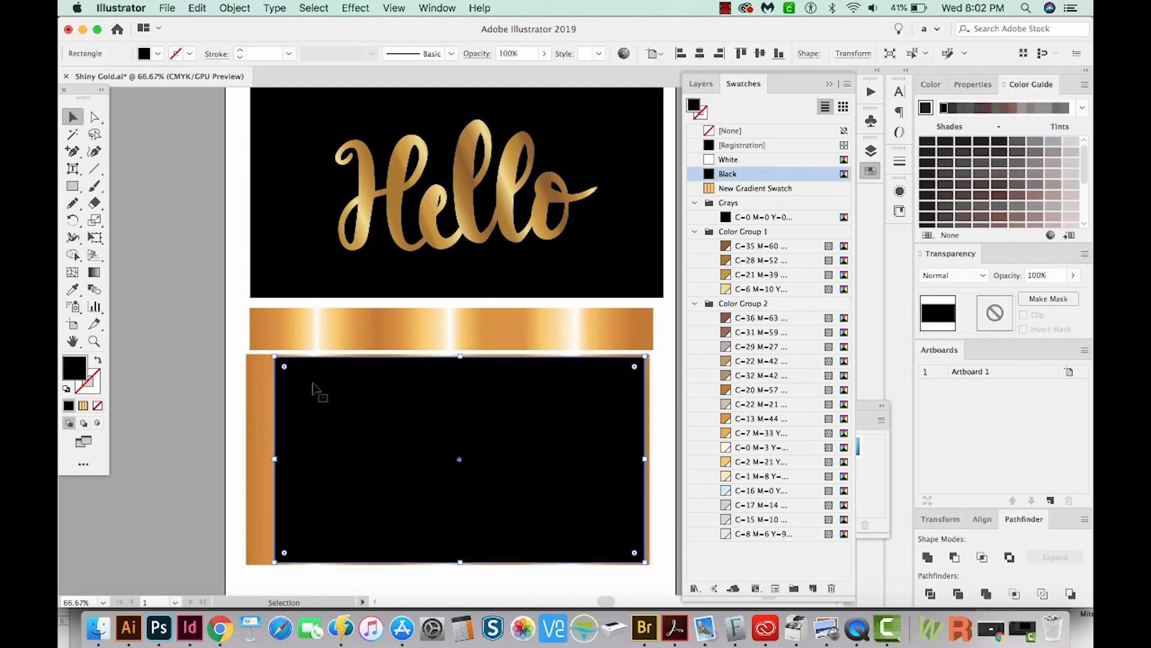
pyautogui.moveTo(306, 384); pyautogui.dragTo(676, 399)
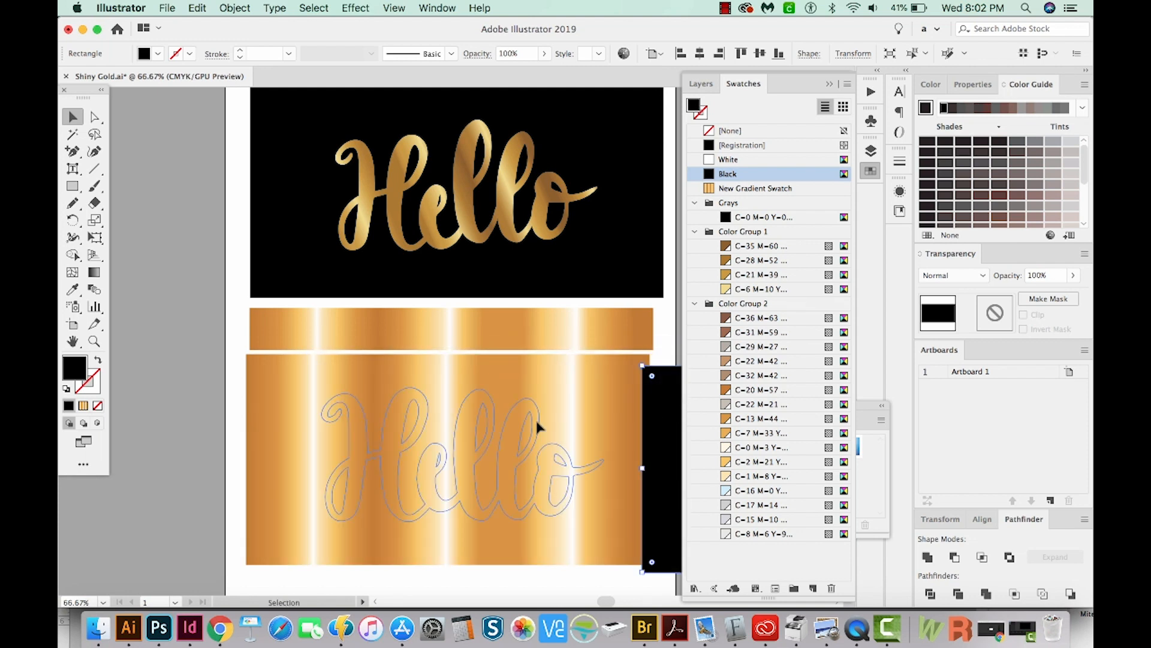
# Fill the lower Hello outline with black and make a clipping mask from it and the large gradient rectangle
pyautogui.click(537, 423)
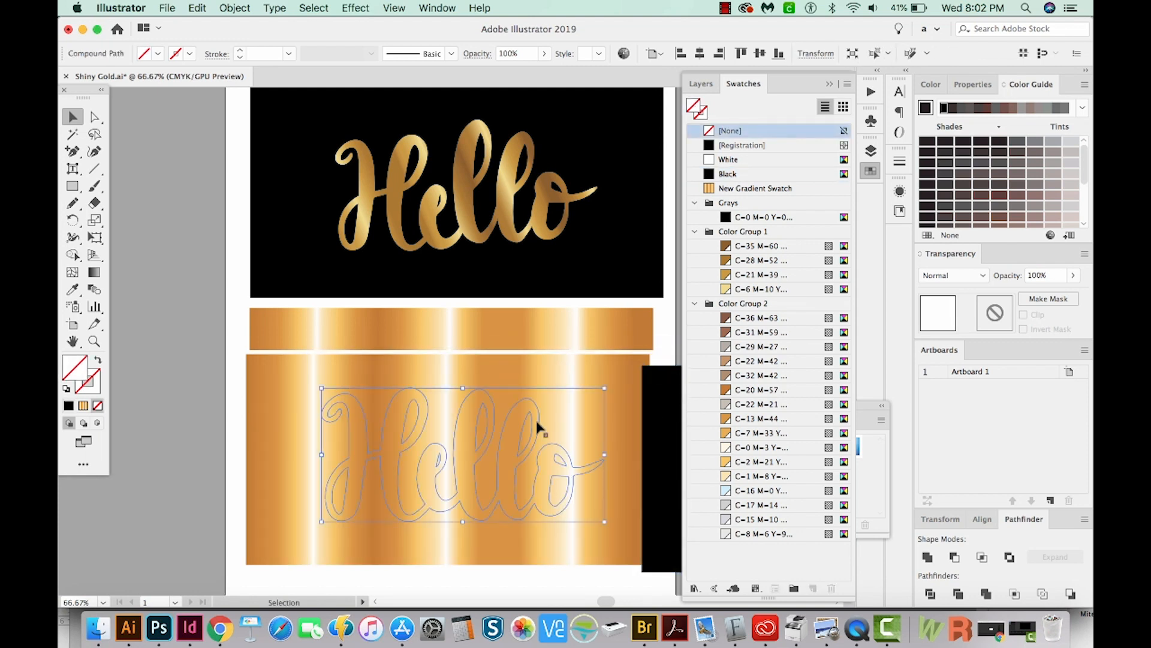
pyautogui.click(749, 218)
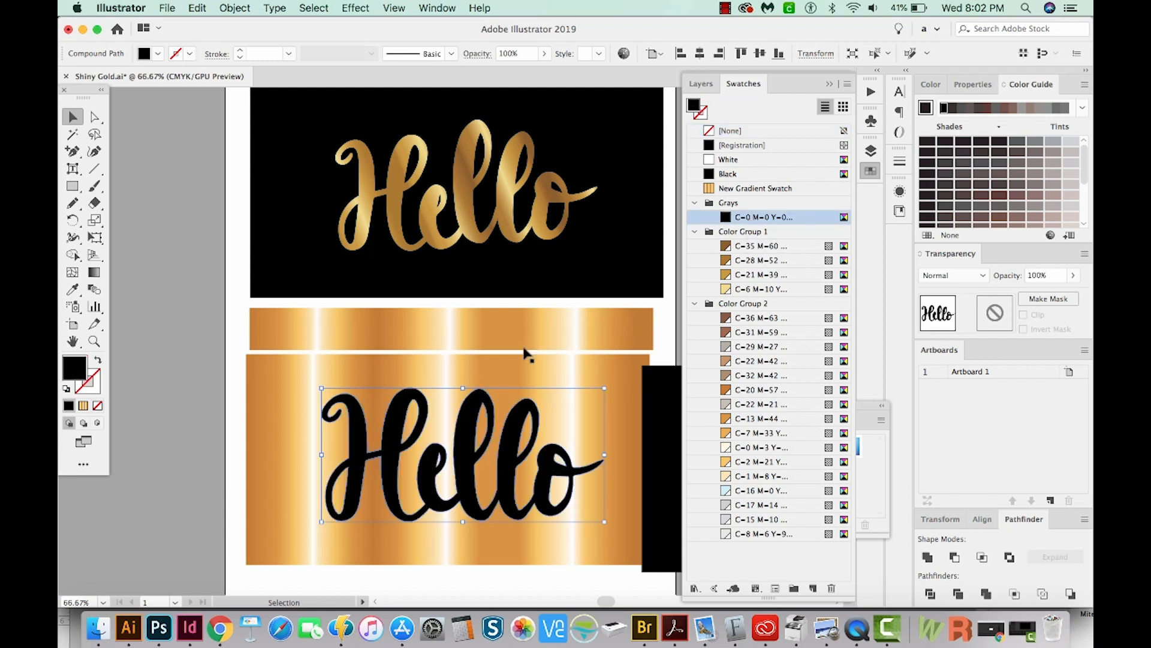
pyautogui.keyDown('shift'); pyautogui.click(523, 368); pyautogui.keyUp('shift')
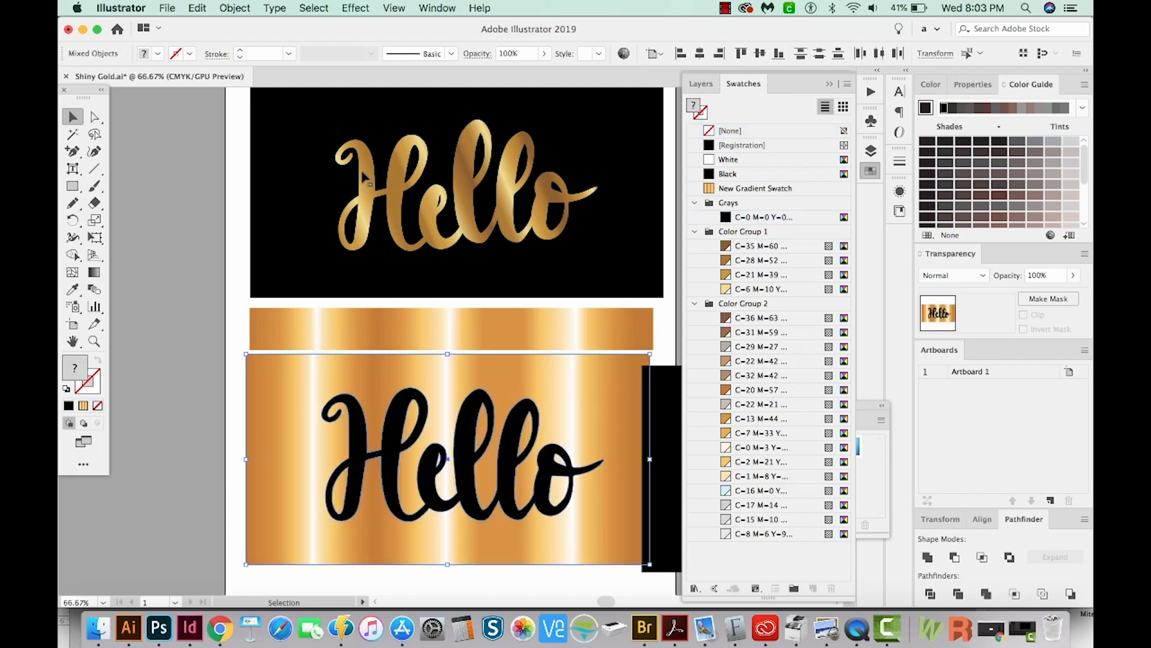
pyautogui.press('super+7')
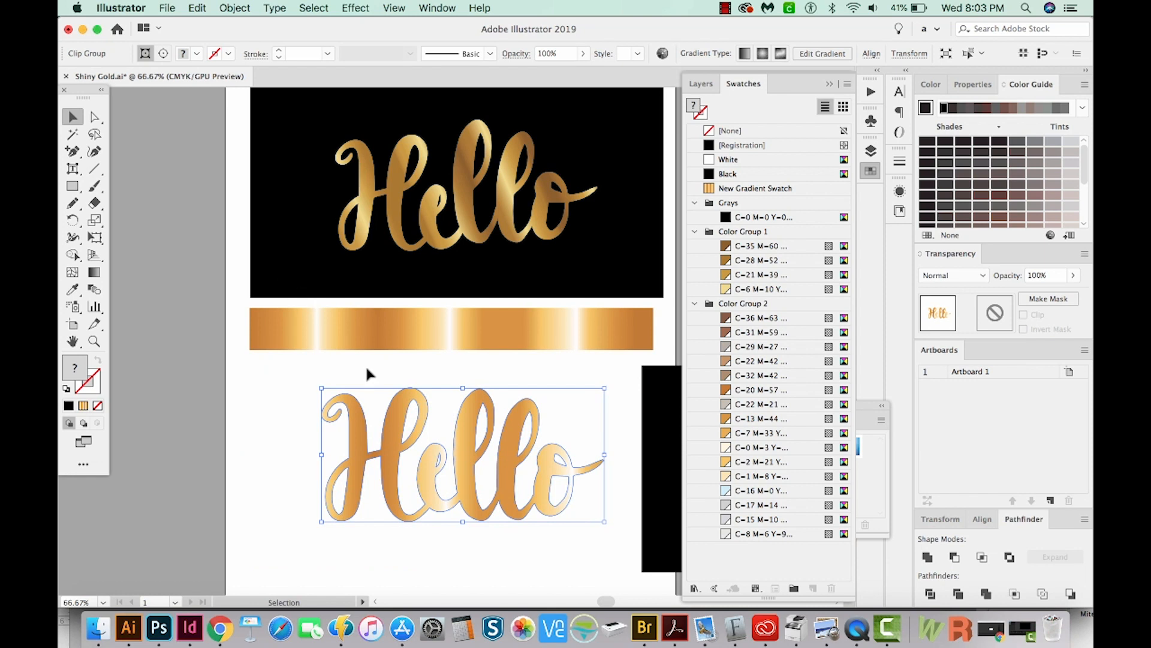
# Narrow the large gradient rectangle inside the lower Hello mask and rotate it counterclockwise to slant the white highlights
pyautogui.press('a')
pyautogui.click(463, 447)
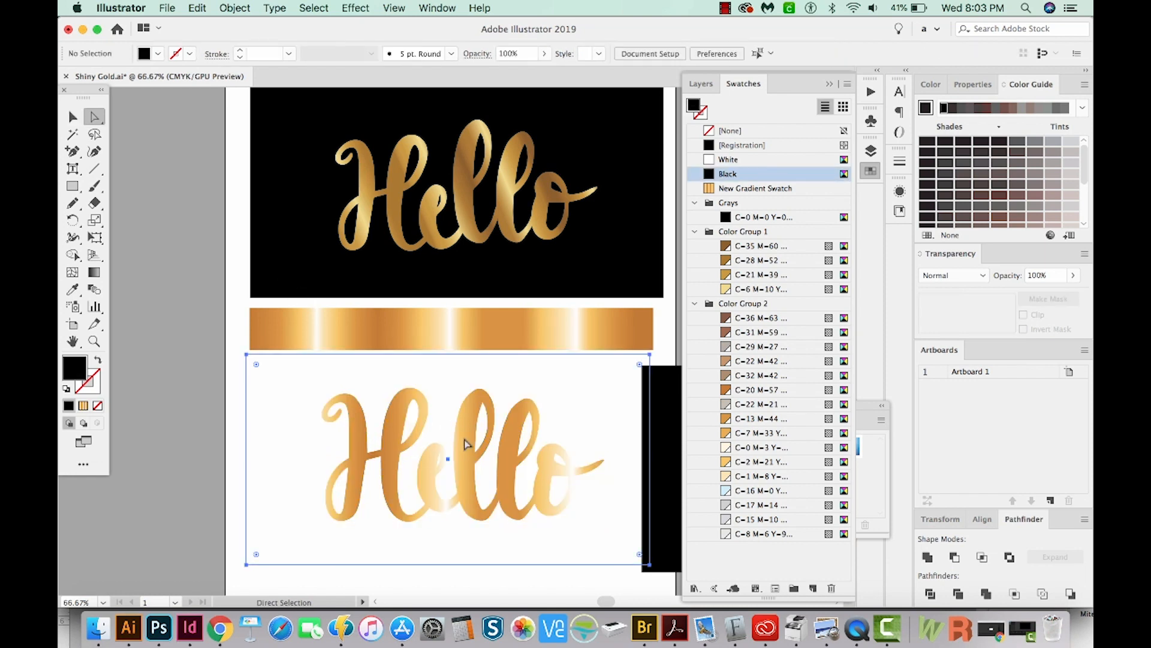
pyautogui.press('v')
pyautogui.moveTo(651, 458); pyautogui.dragTo(620, 458)
pyautogui.press('e')
pyautogui.moveTo(635, 356); pyautogui.dragTo(610, 250)
# Move the black rectangle back behind the lower Hello lettering and center it around the letters
pyautogui.press('v')
pyautogui.click(668, 358)
pyautogui.moveTo(662, 393); pyautogui.dragTo(280, 388)
pyautogui.press('super+shift+a')
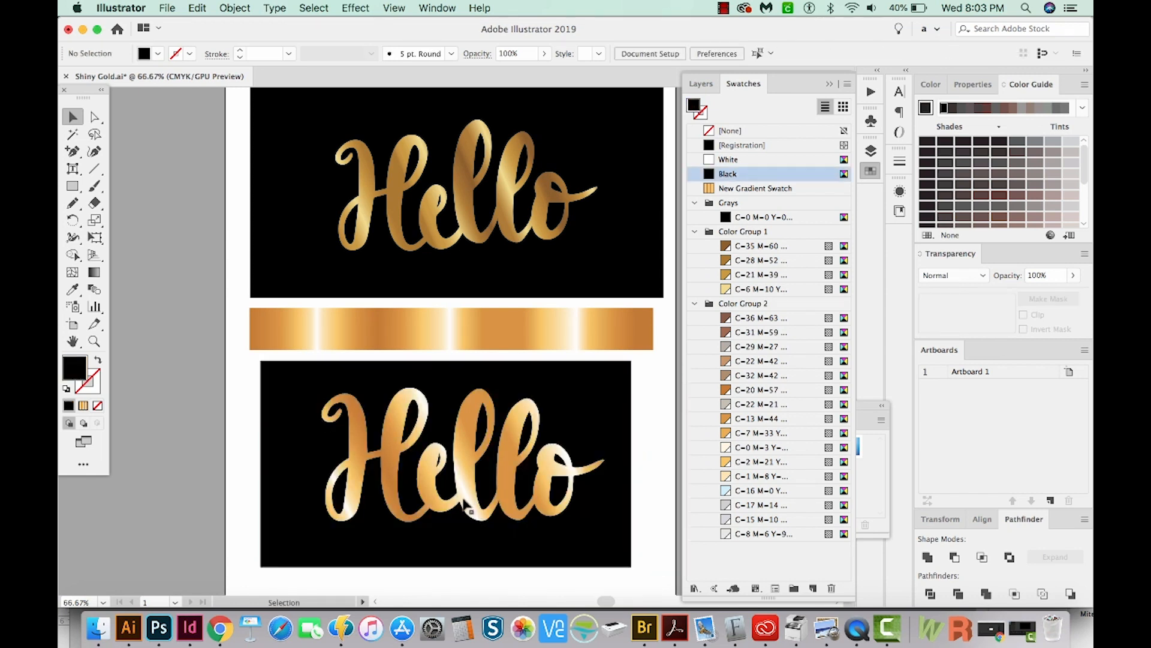
pyautogui.moveTo(461, 510); pyautogui.dragTo(469, 507)
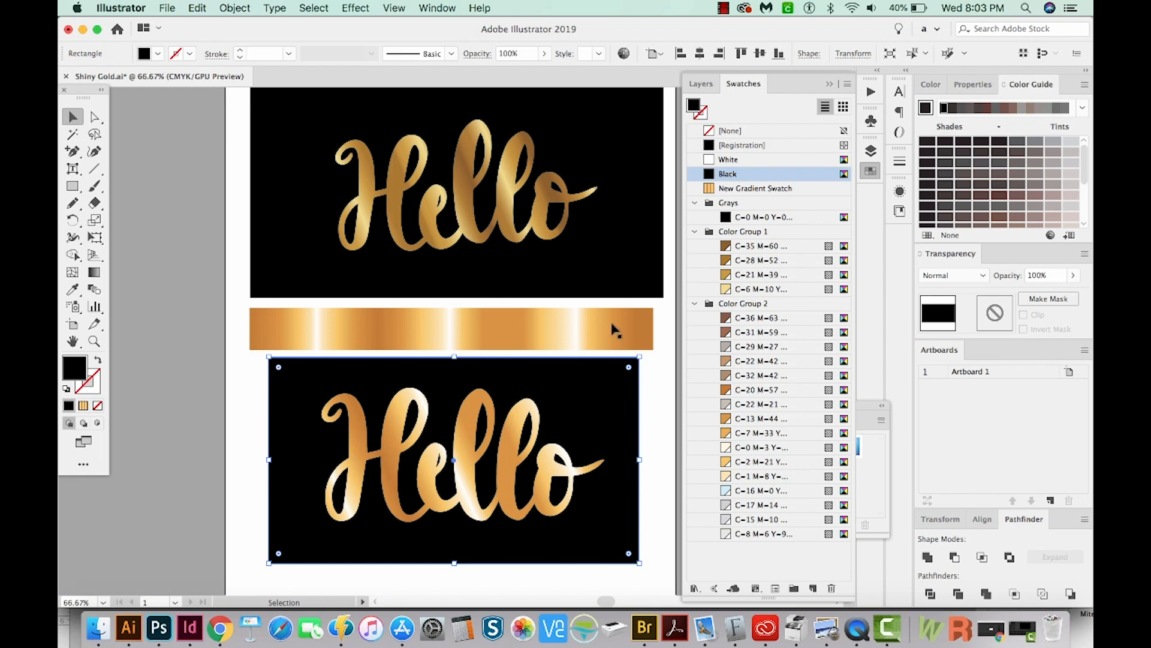